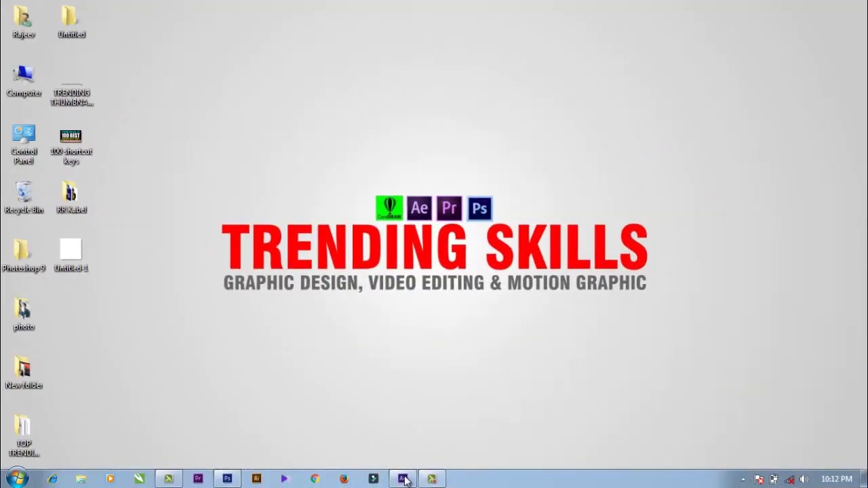
- Restore the Adobe After Effects window from the taskbar so it fills the screen
{"action": "left_click", "coordinate": [403, 479]}
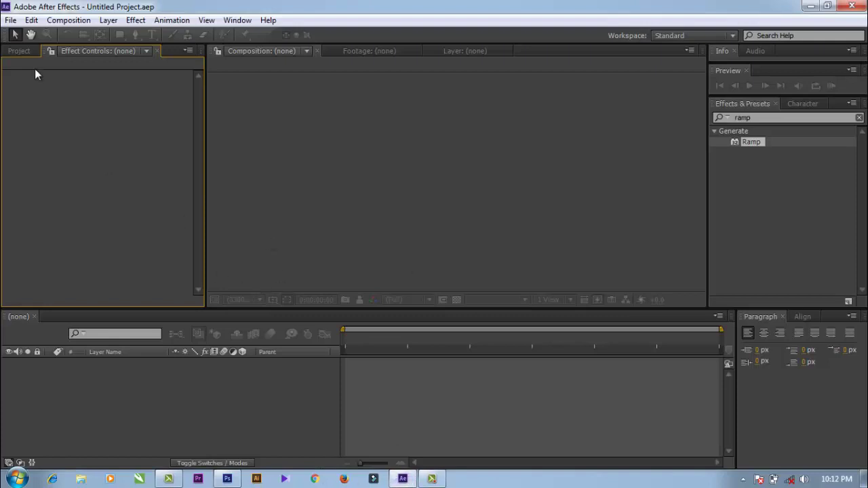
- Create Comp 1 from the HDTV 1080 29.97 preset: 1920×1080, 29.97 fps, 30 seconds
{"action": "left_click", "coordinate": [19, 51]}
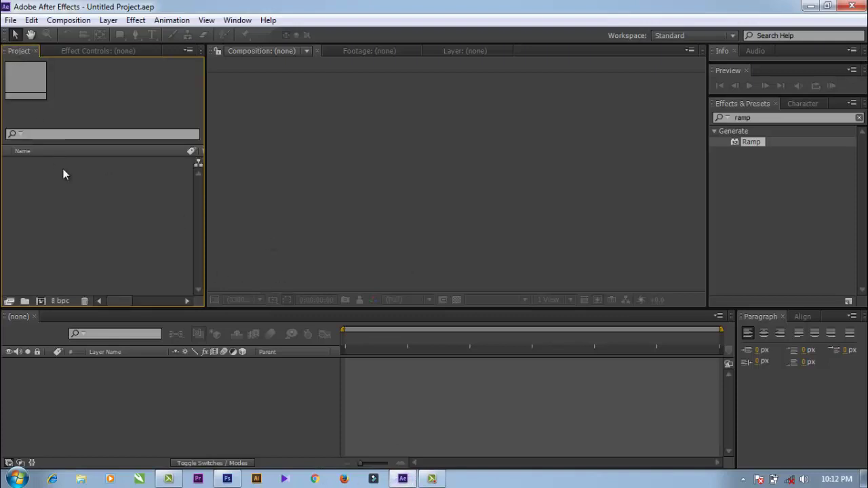
{"action": "right_click", "coordinate": [94, 217]}
{"action": "left_click", "coordinate": [148, 220]}
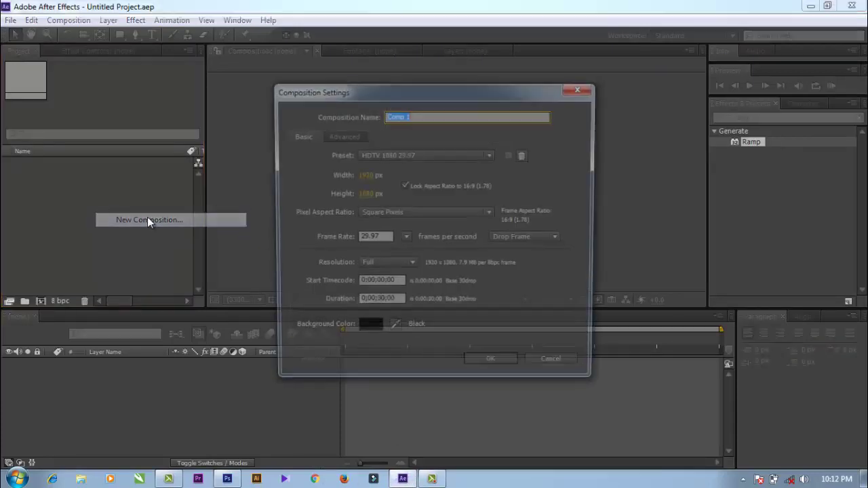
{"action": "left_click", "coordinate": [425, 156]}
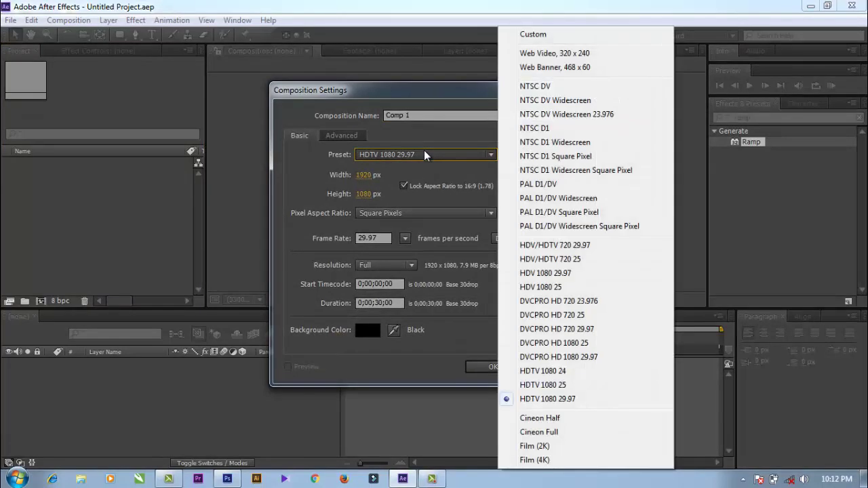
{"action": "left_click", "coordinate": [548, 400]}
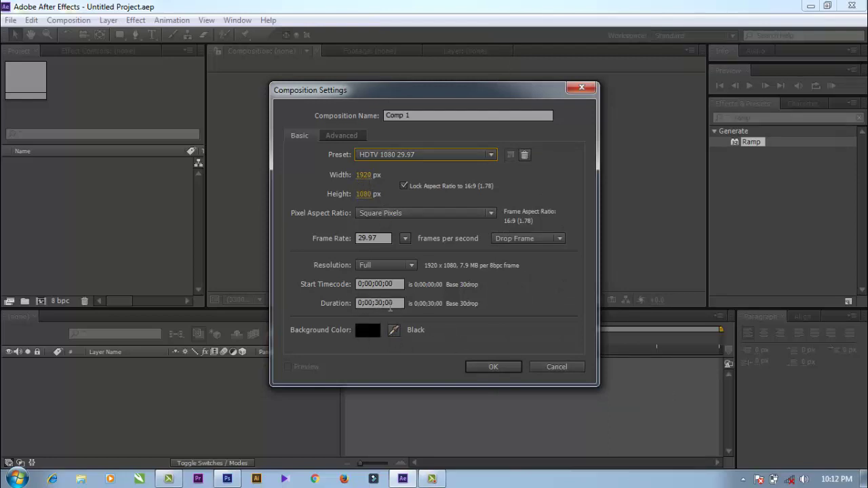
{"action": "left_click", "coordinate": [497, 367]}
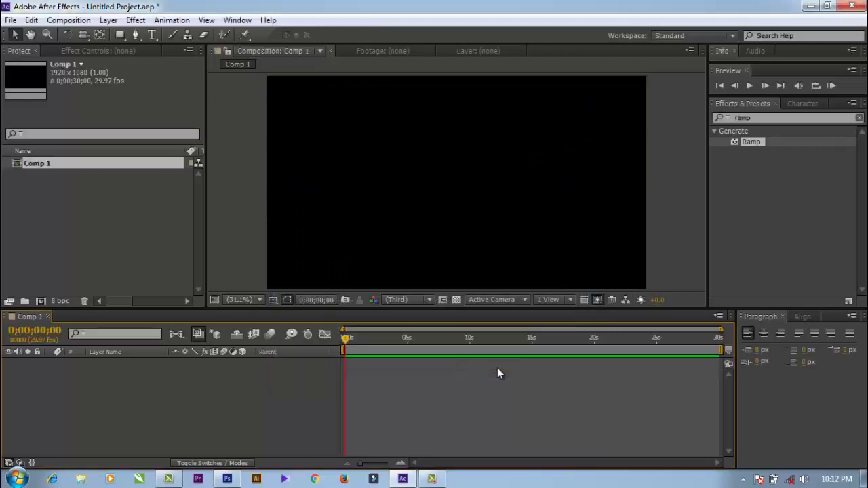
- Add a full-frame 1920×1080 solid layer, Yellow Solid 1, coloured bright yellow
{"action": "right_click", "coordinate": [215, 412]}
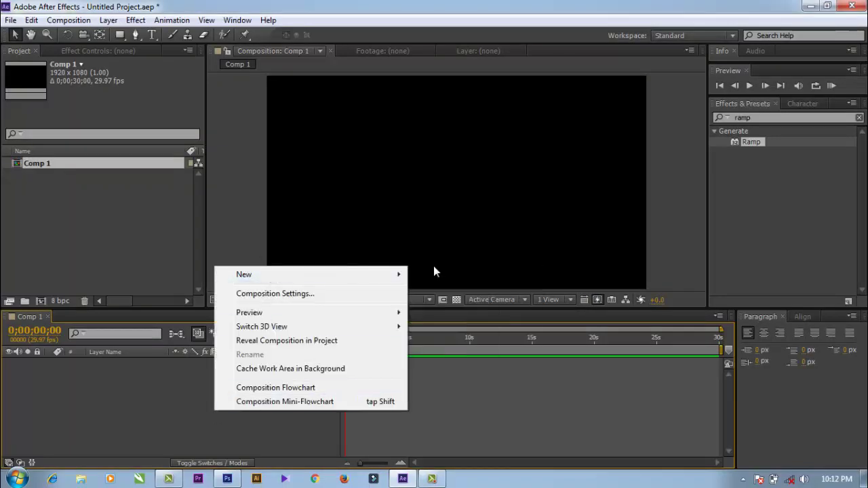
{"action": "mouse_move", "coordinate": [374, 276]}
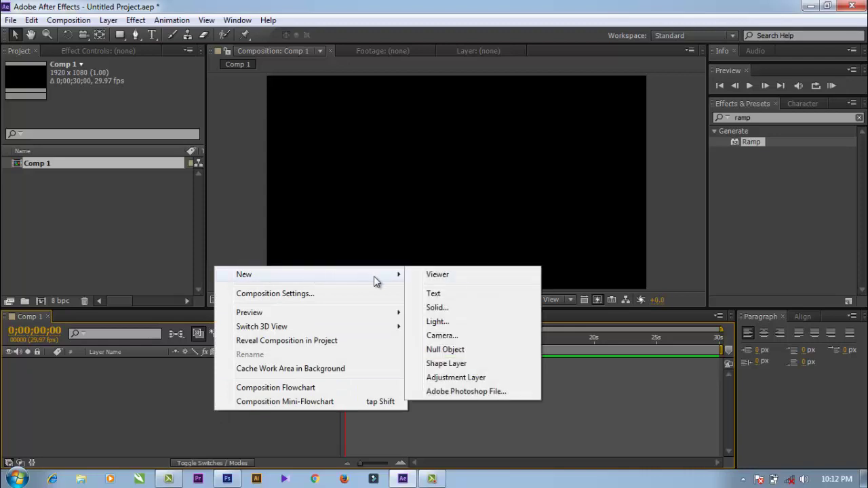
{"action": "left_click", "coordinate": [433, 308]}
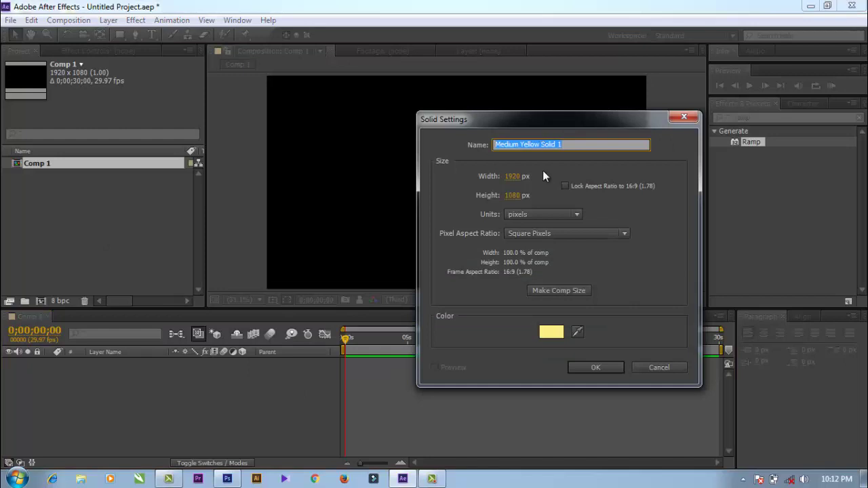
{"action": "left_click", "coordinate": [551, 332]}
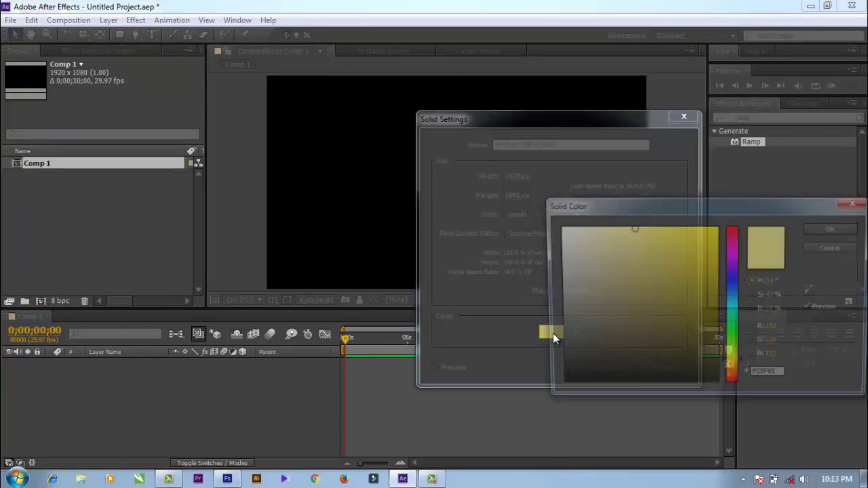
{"action": "left_click_drag", "start_coordinate": [674, 364], "coordinate": [719, 389]}
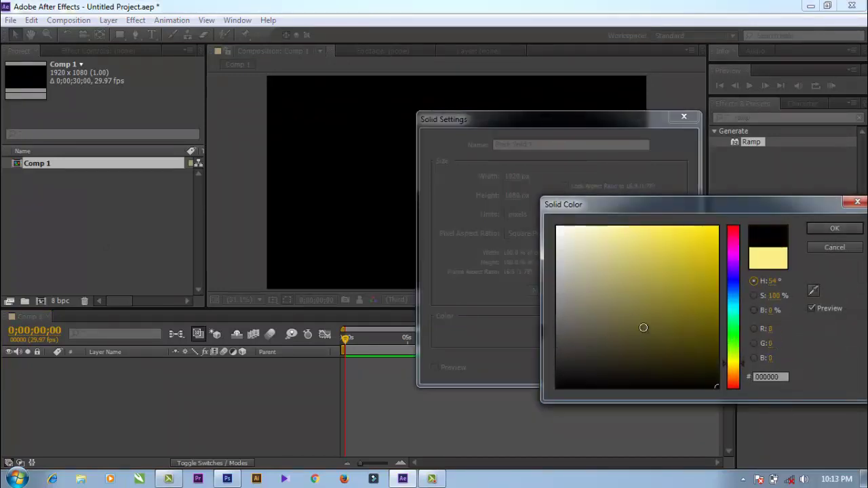
{"action": "left_click_drag", "start_coordinate": [664, 277], "coordinate": [659, 233]}
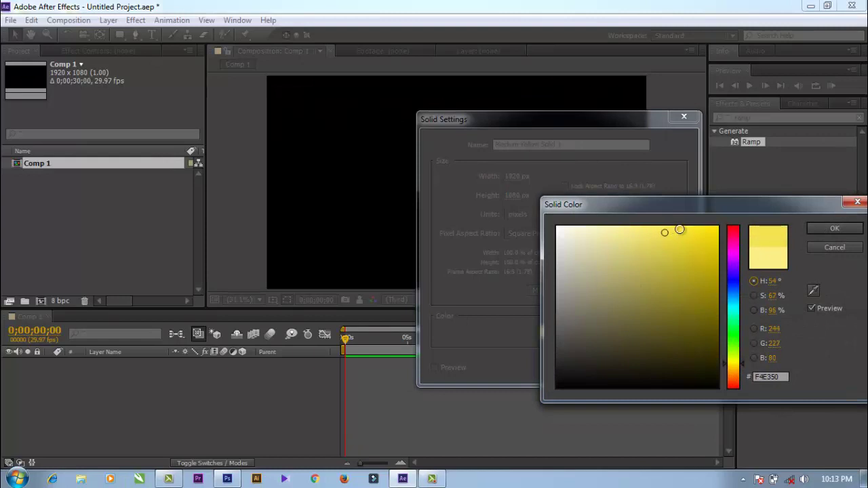
{"action": "left_click", "coordinate": [810, 230]}
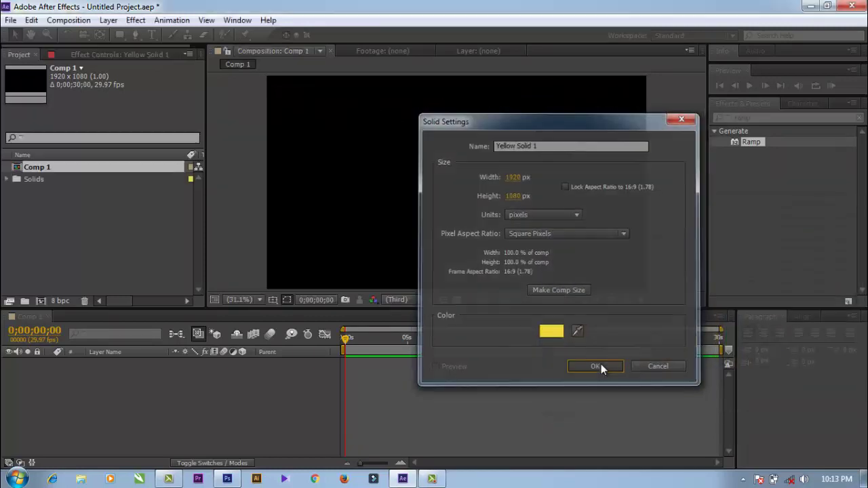
{"action": "left_click", "coordinate": [596, 367]}
- Apply the Ramp effect from the Effects search to Yellow Solid 1
{"action": "left_click", "coordinate": [228, 211]}
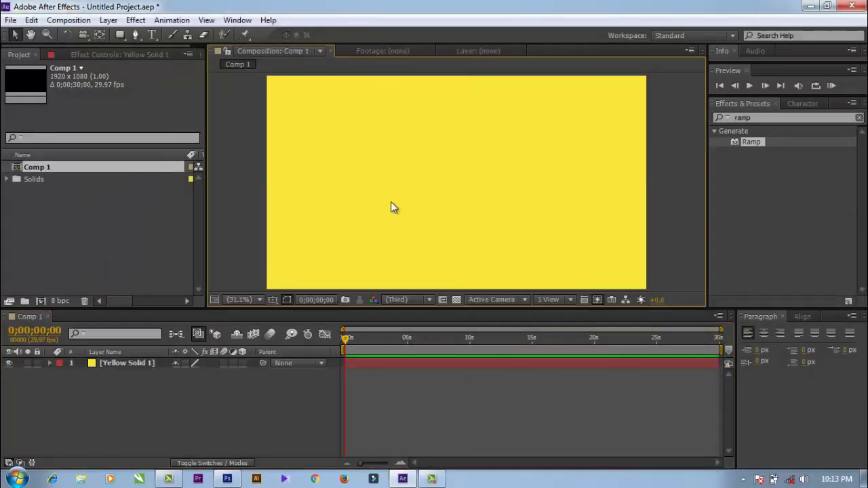
{"action": "left_click", "coordinate": [783, 114]}
{"action": "left_click", "coordinate": [760, 154]}
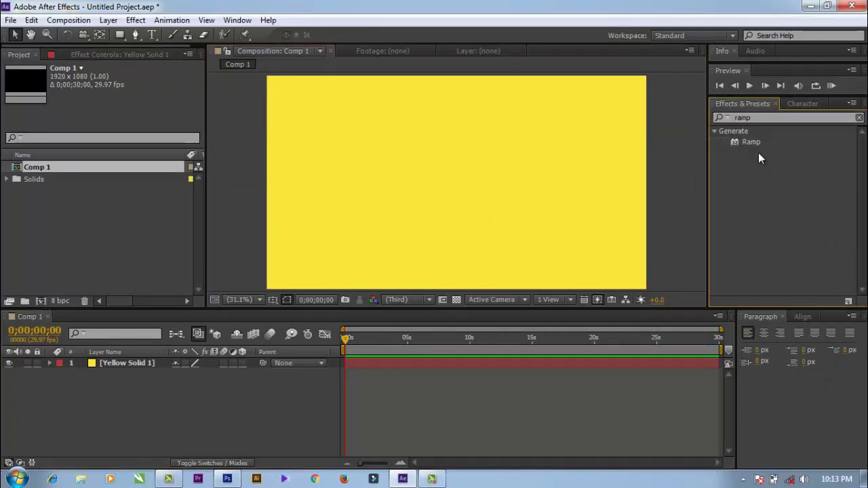
{"action": "left_click_drag", "start_coordinate": [747, 143], "coordinate": [573, 166]}
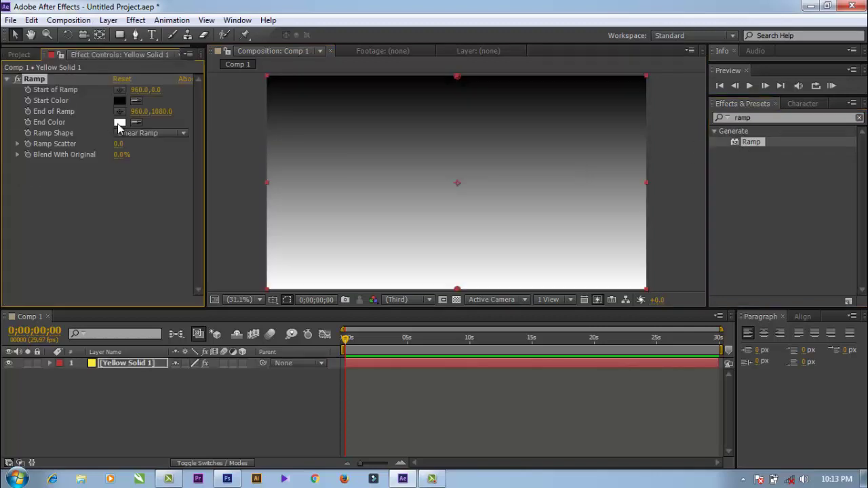
- Set the ramp's end colour to yellow and its start colour to pale yellow
{"action": "left_click", "coordinate": [119, 123]}
{"action": "left_click", "coordinate": [733, 365]}
{"action": "left_click_drag", "start_coordinate": [697, 245], "coordinate": [669, 224]}
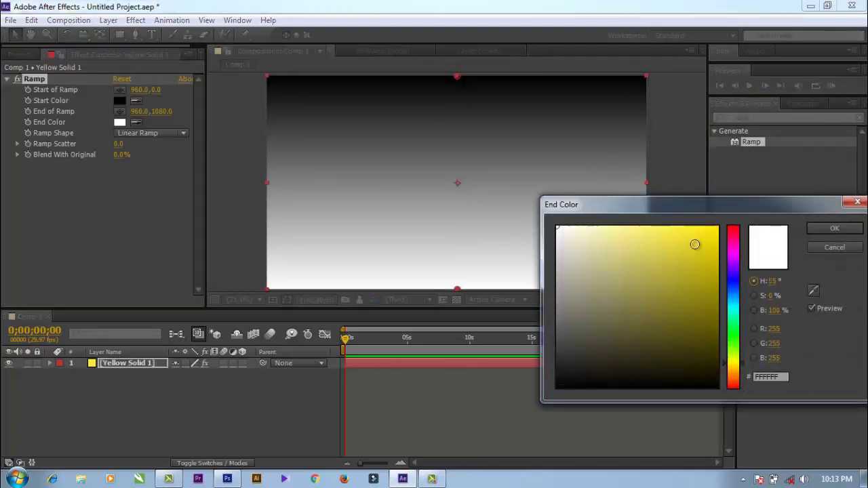
{"action": "left_click", "coordinate": [835, 228]}
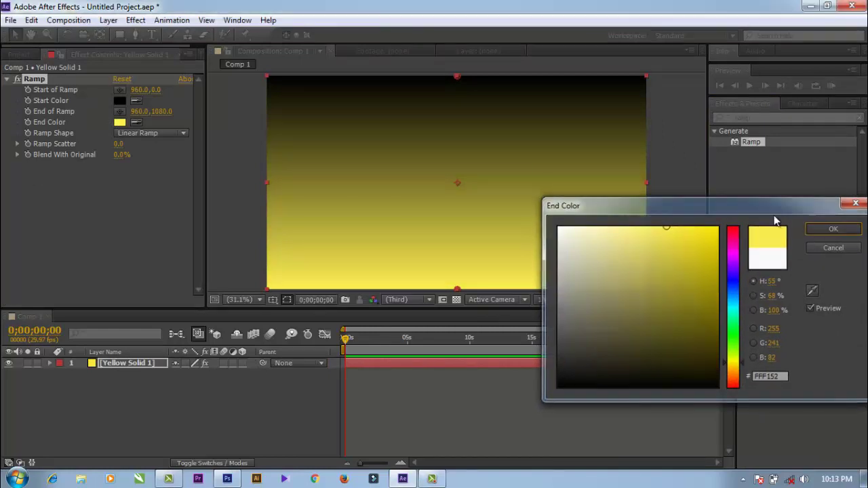
{"action": "left_click", "coordinate": [118, 100]}
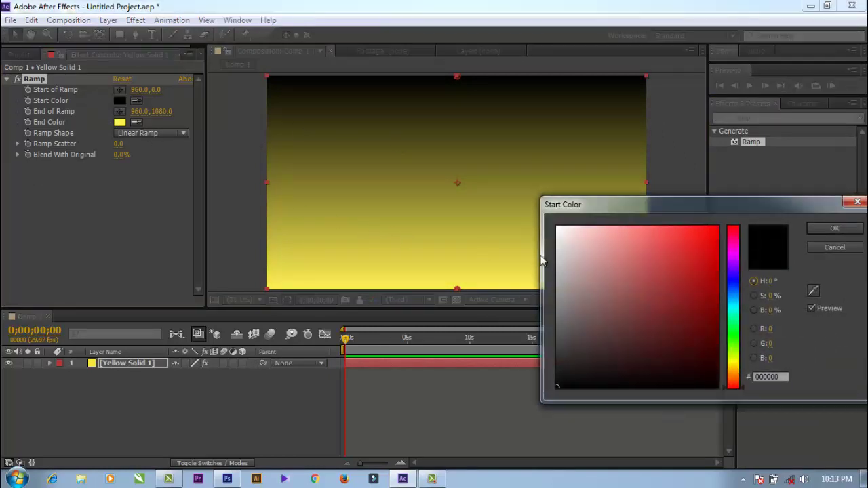
{"action": "left_click", "coordinate": [562, 226]}
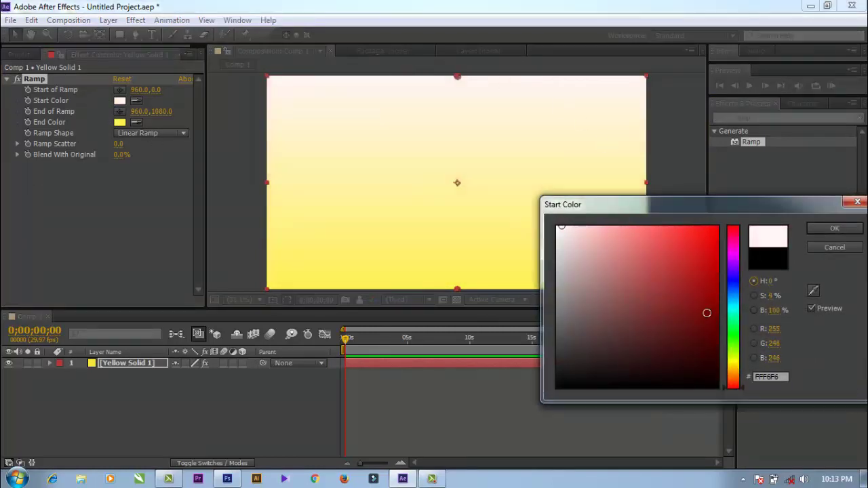
{"action": "left_click", "coordinate": [733, 360]}
{"action": "left_click", "coordinate": [582, 226]}
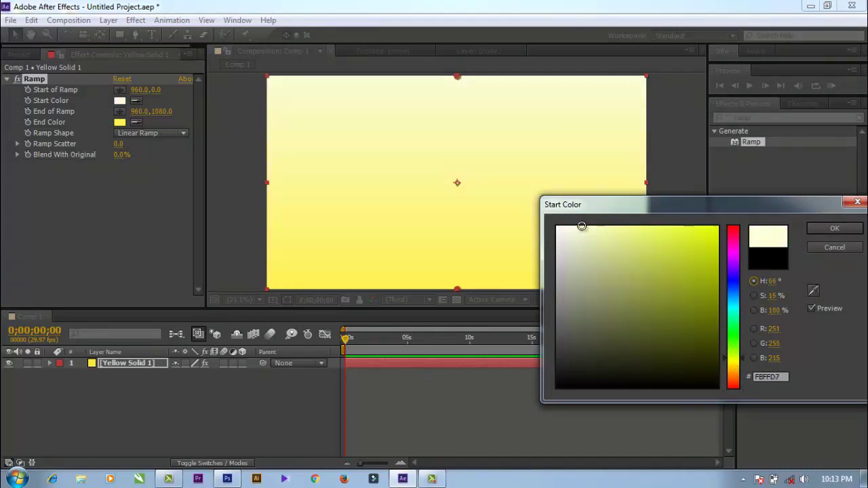
{"action": "left_click", "coordinate": [837, 231]}
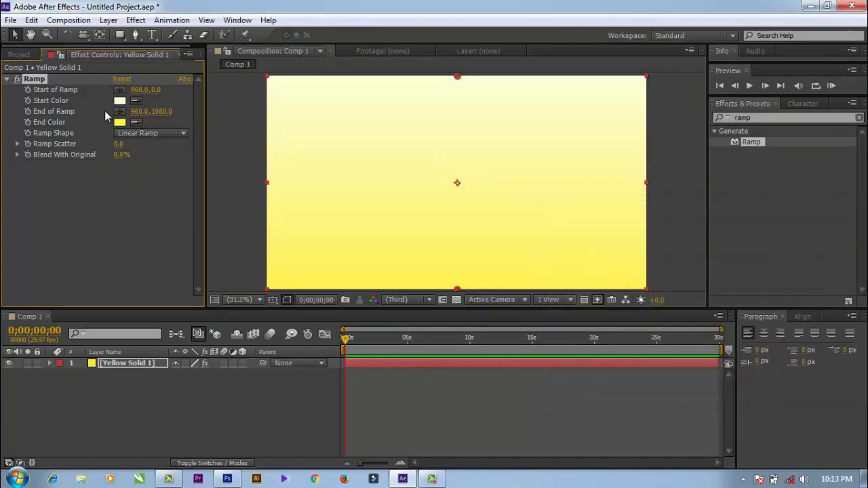
- Switch to Radial Ramp, centre it in the frame and widen its spread to 960.0, 1558.0
{"action": "left_click", "coordinate": [140, 135]}
{"action": "left_click", "coordinate": [139, 159]}
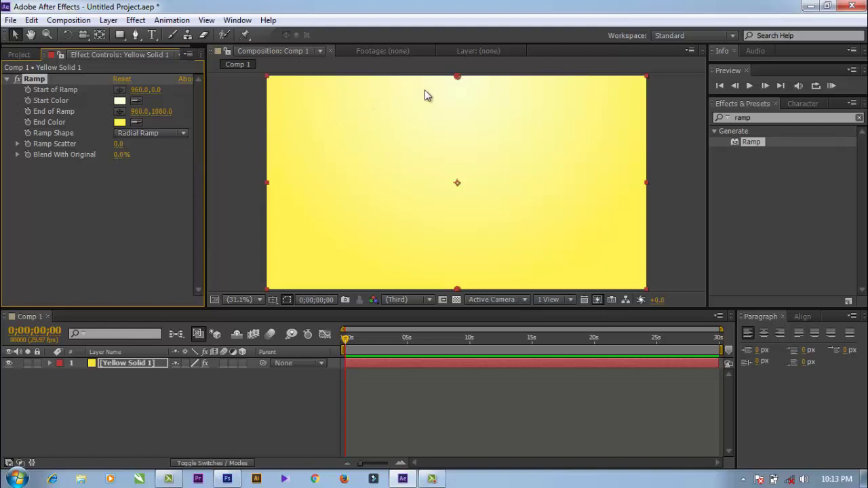
{"action": "left_click_drag", "start_coordinate": [455, 155], "coordinate": [454, 182]}
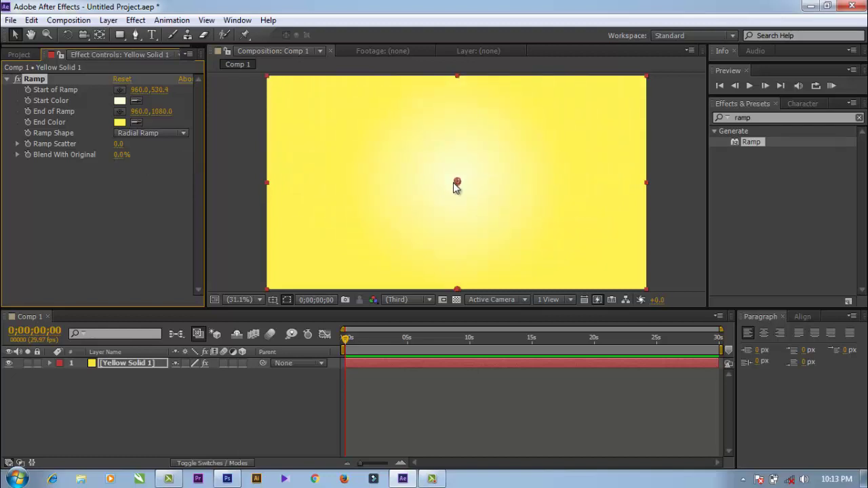
{"action": "left_click", "coordinate": [284, 178]}
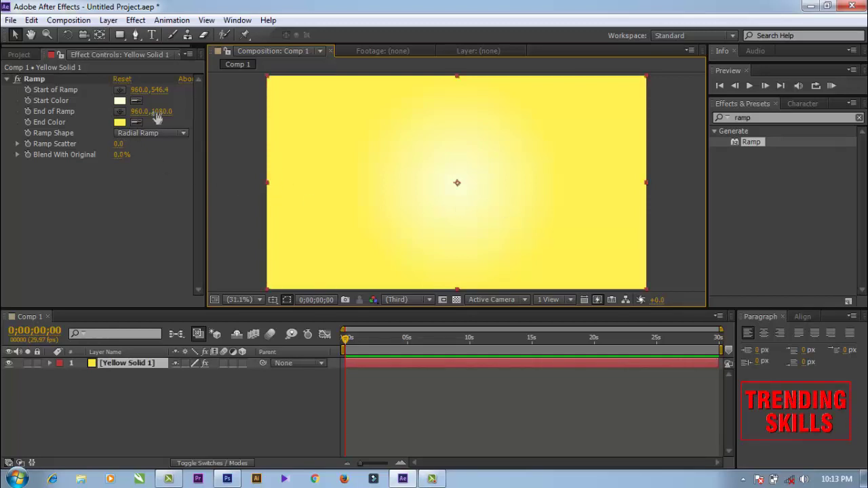
{"action": "left_click_drag", "start_coordinate": [154, 112], "coordinate": [197, 111]}
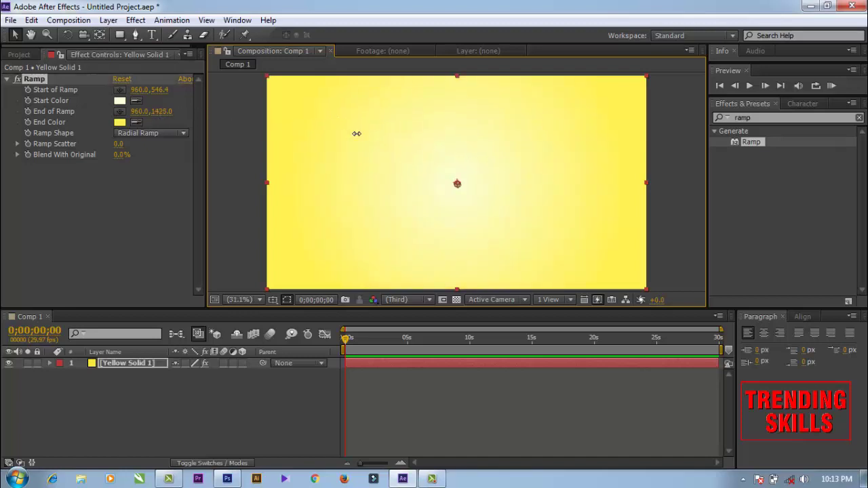
{"action": "left_click", "coordinate": [135, 177]}
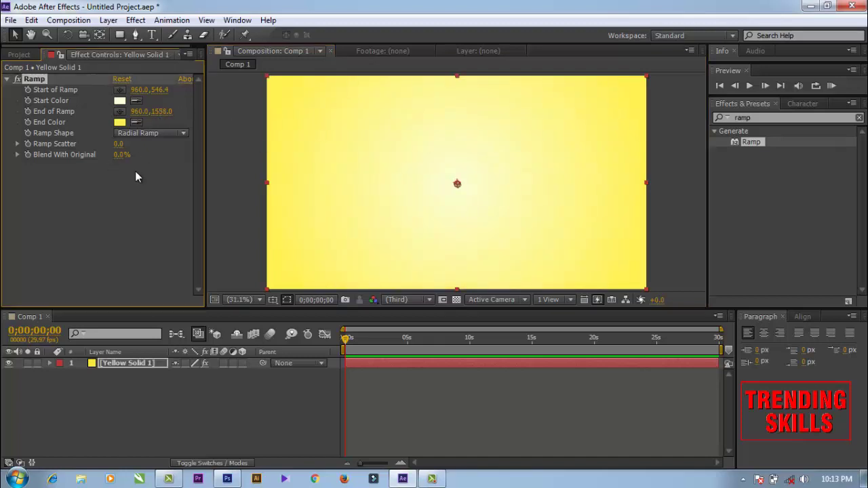
{"action": "left_click", "coordinate": [228, 186]}
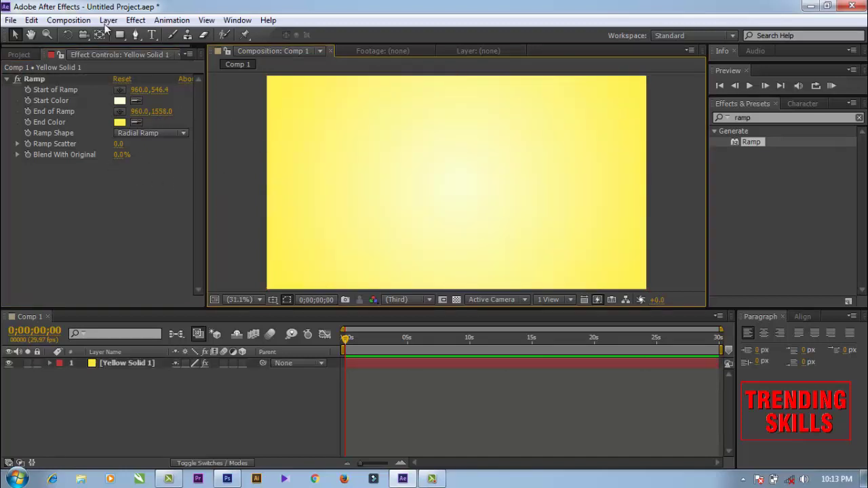
{"action": "left_click", "coordinate": [301, 201]}
{"action": "left_click", "coordinate": [222, 226]}
{"action": "left_click", "coordinate": [160, 384]}
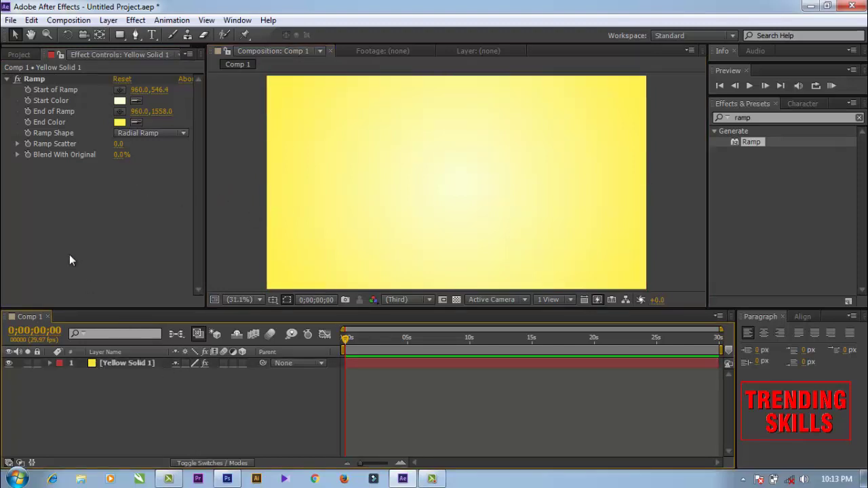
{"action": "left_click", "coordinate": [19, 54]}
- Import the ak 2.png image of the man into the project
{"action": "left_click", "coordinate": [80, 232]}
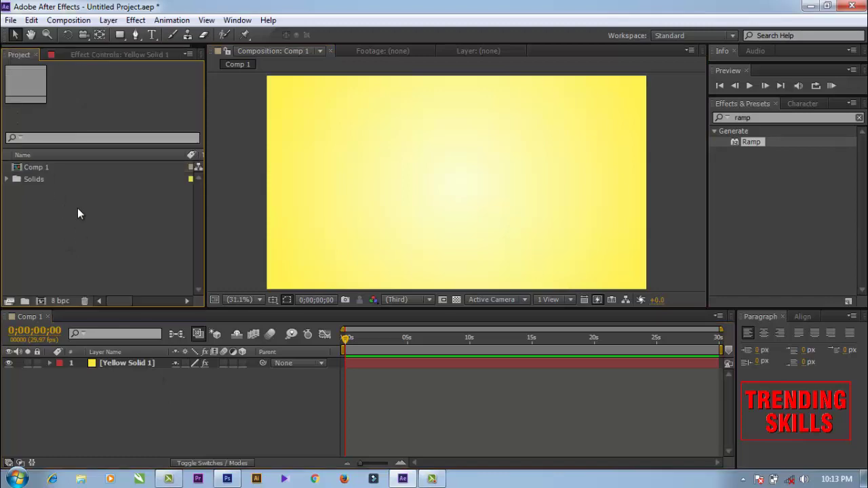
{"action": "double_click", "coordinate": [77, 209]}
{"action": "left_click", "coordinate": [95, 119]}
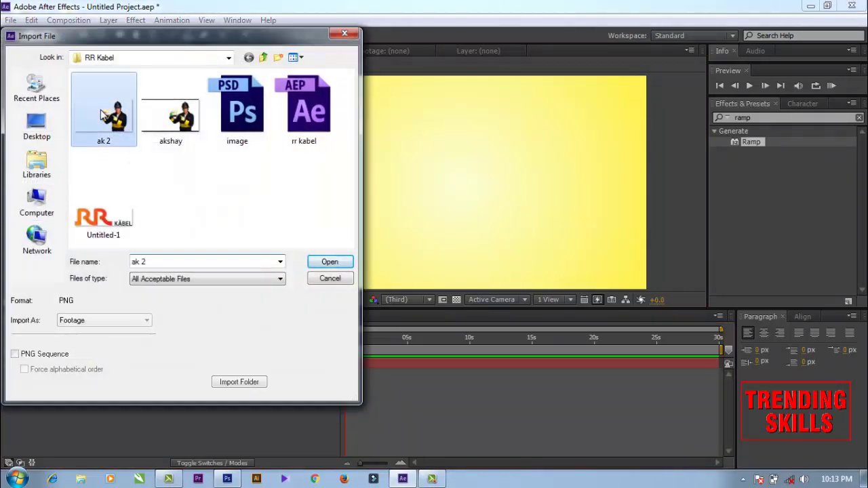
{"action": "double_click", "coordinate": [95, 118]}
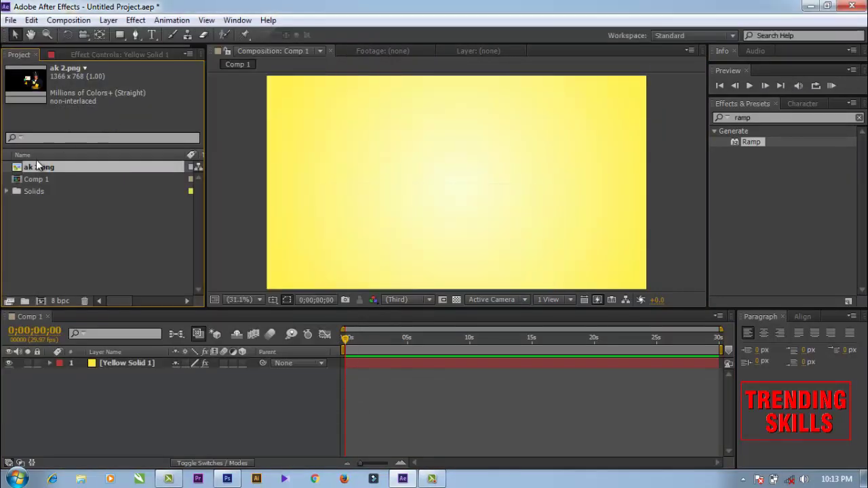
- Place ak 2.png in Comp 1 above the yellow solid and enlarge it proportionally
{"action": "left_click_drag", "start_coordinate": [51, 207], "coordinate": [109, 359]}
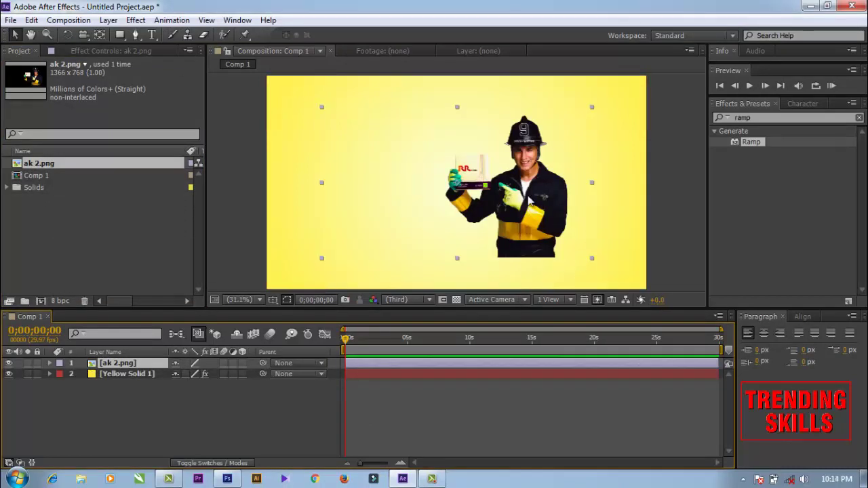
{"action": "left_click_drag", "start_coordinate": [592, 260], "coordinate": [640, 305]}
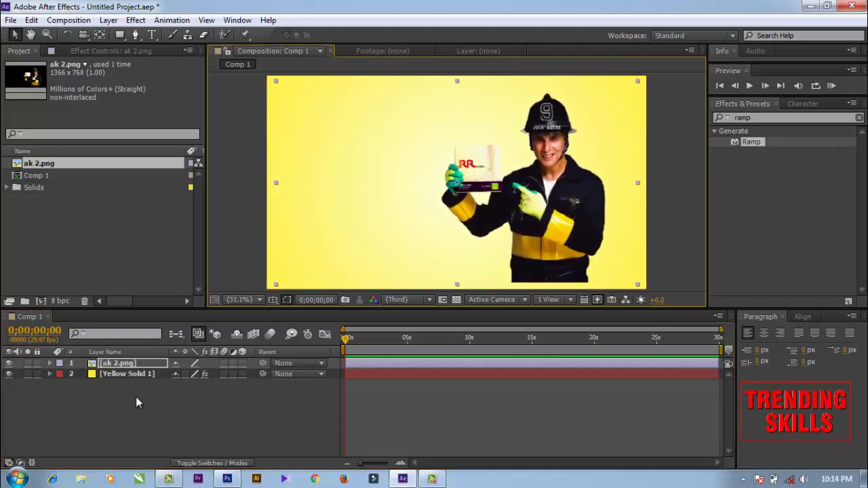
{"action": "left_click", "coordinate": [257, 437]}
{"action": "key", "text": "'"}
{"action": "left_click", "coordinate": [542, 161]}
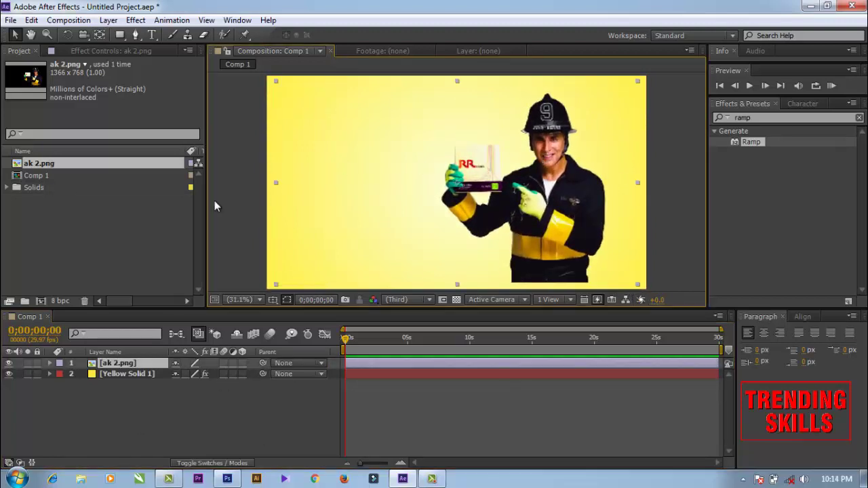
{"action": "left_click", "coordinate": [125, 372]}
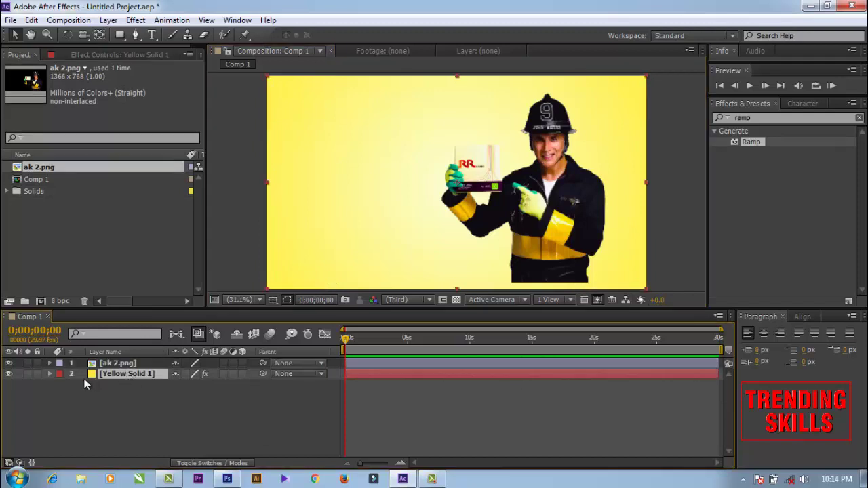
- Squash Yellow Solid 1's Scale Y to 95%
{"action": "key", "text": "s"}
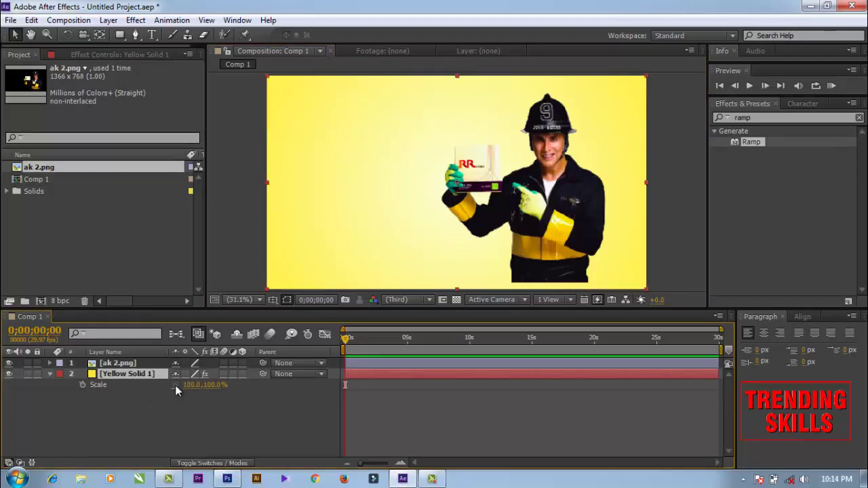
{"action": "left_click", "coordinate": [212, 385]}
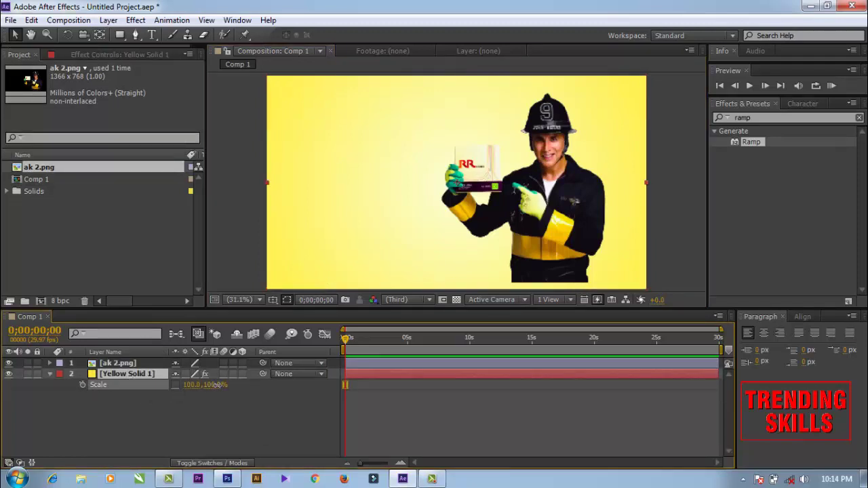
{"action": "left_click_drag", "start_coordinate": [219, 386], "coordinate": [216, 391]}
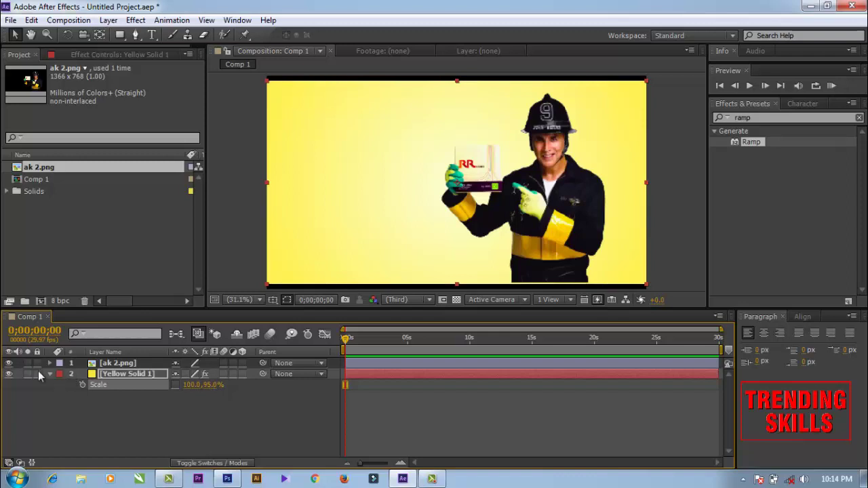
- Nudge the man image slightly right and up, adjusting its size a touch
{"action": "left_click", "coordinate": [68, 363]}
{"action": "left_click", "coordinate": [49, 374]}
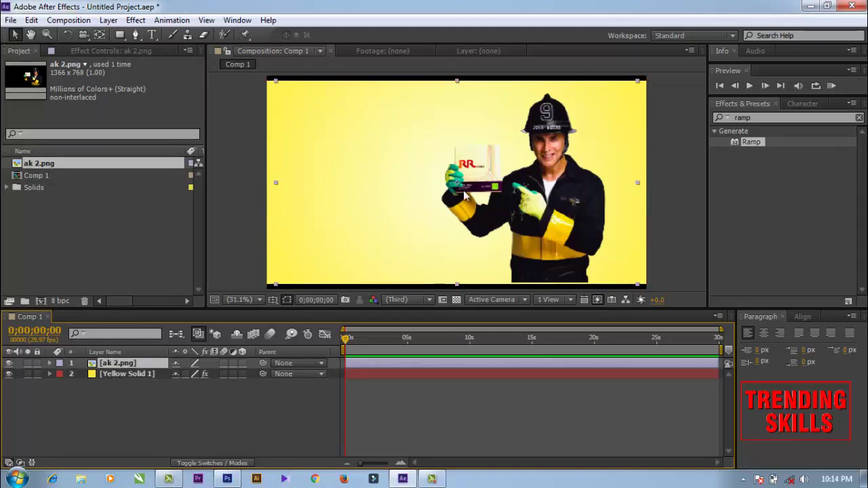
{"action": "left_click_drag", "start_coordinate": [564, 215], "coordinate": [581, 217]}
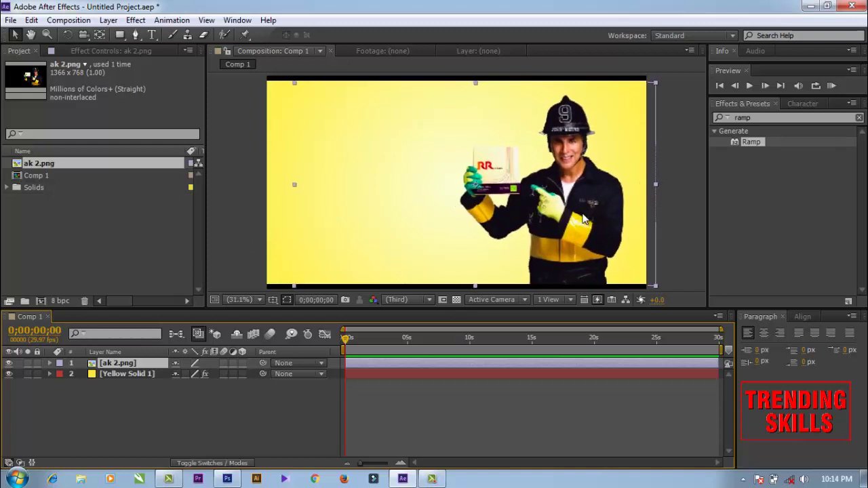
{"action": "left_click", "coordinate": [245, 123]}
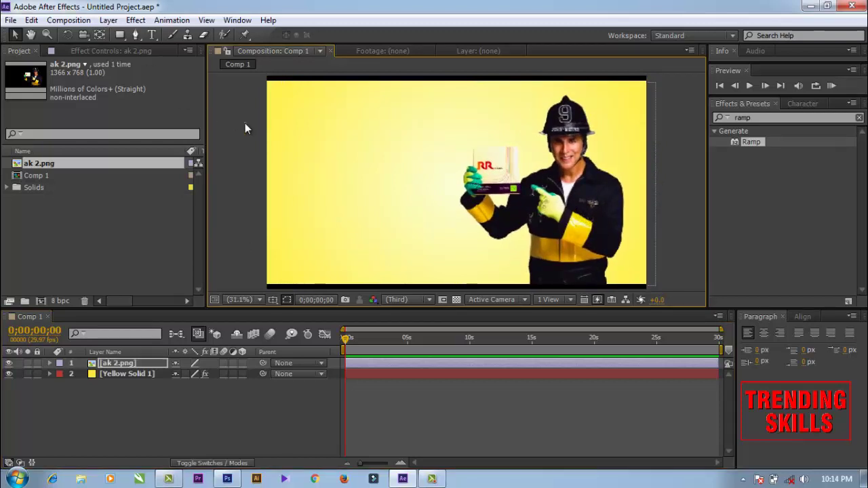
{"action": "left_click", "coordinate": [488, 192]}
{"action": "left_click_drag", "start_coordinate": [294, 81], "coordinate": [289, 83]}
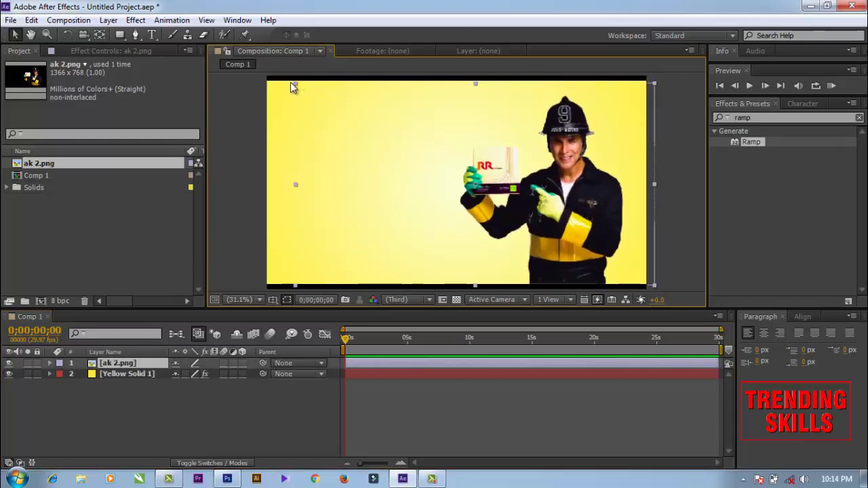
{"action": "left_click_drag", "start_coordinate": [538, 198], "coordinate": [541, 194]}
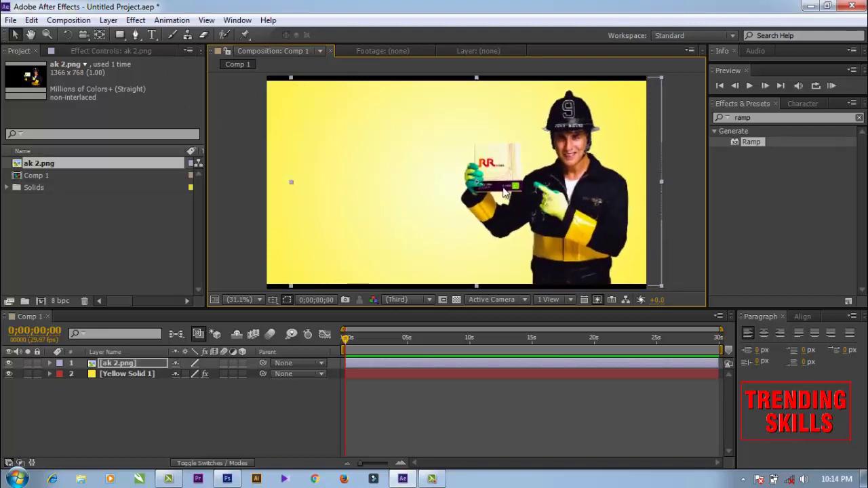
- Import the Untitled-1.png logo image (1917×572) into the project
{"action": "left_click", "coordinate": [228, 163]}
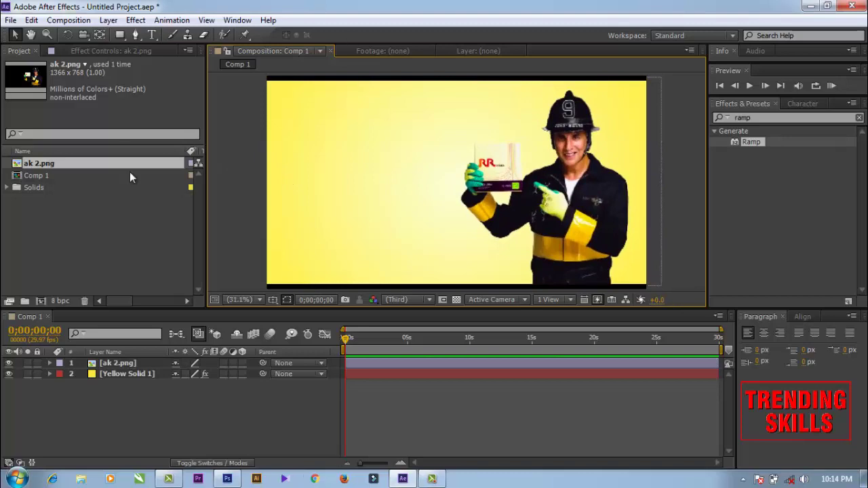
{"action": "double_click", "coordinate": [59, 204]}
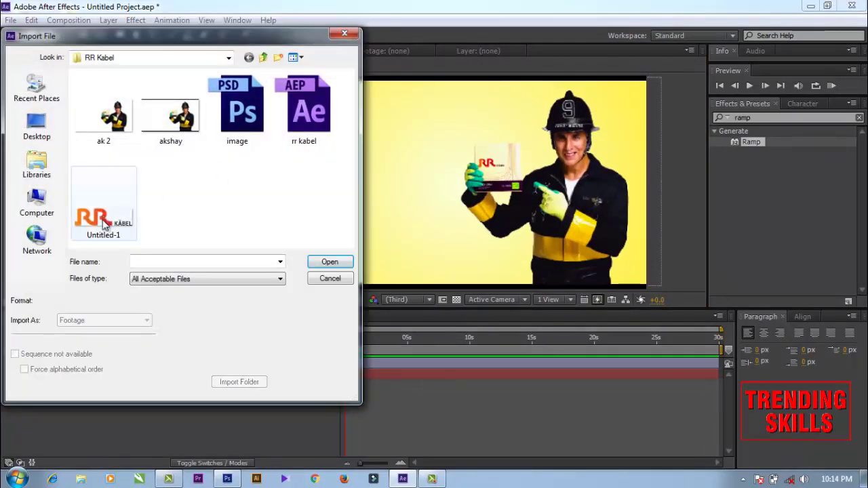
{"action": "double_click", "coordinate": [103, 223]}
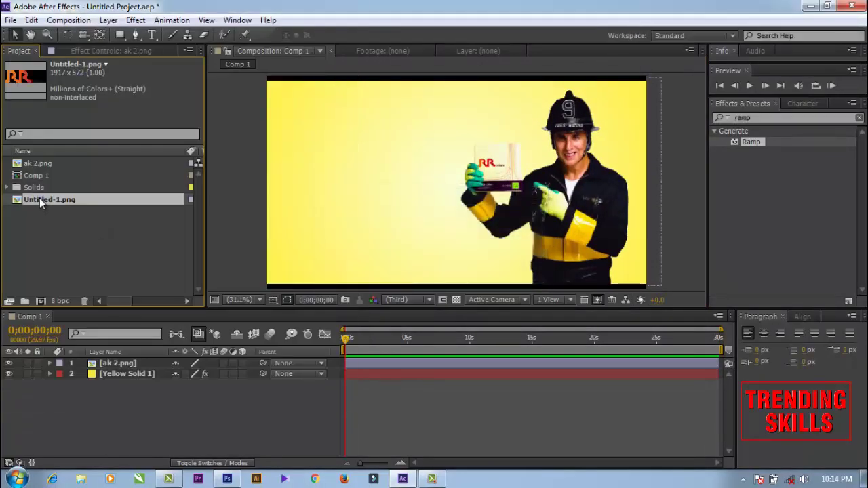
- Add Untitled-1.png to Comp 1 as the top layer and scale it to 39%
{"action": "left_click_drag", "start_coordinate": [93, 340], "coordinate": [116, 362]}
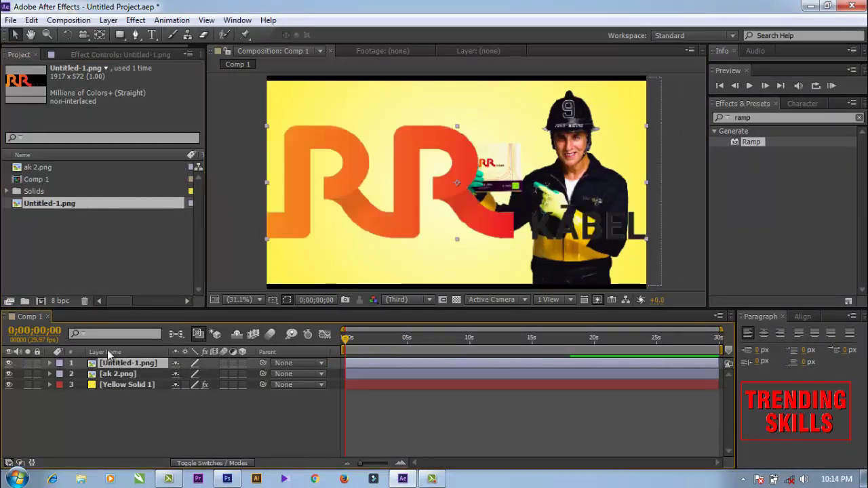
{"action": "key", "text": "s"}
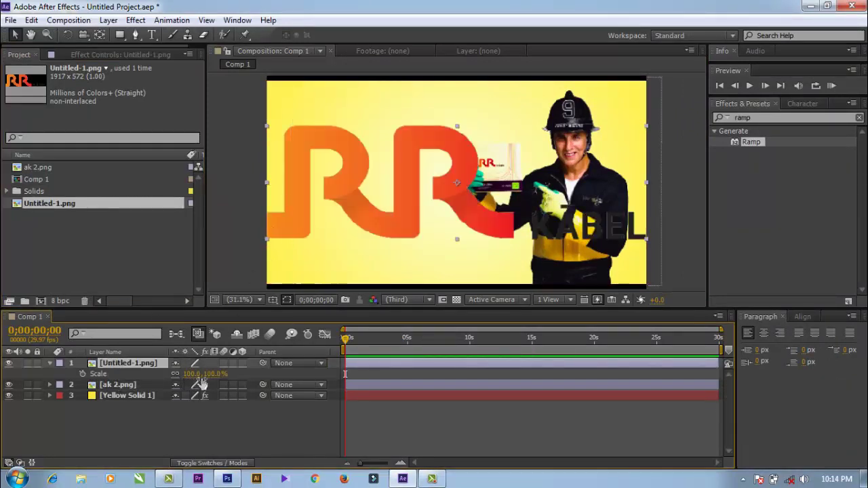
{"action": "left_click_drag", "start_coordinate": [209, 374], "coordinate": [169, 374]}
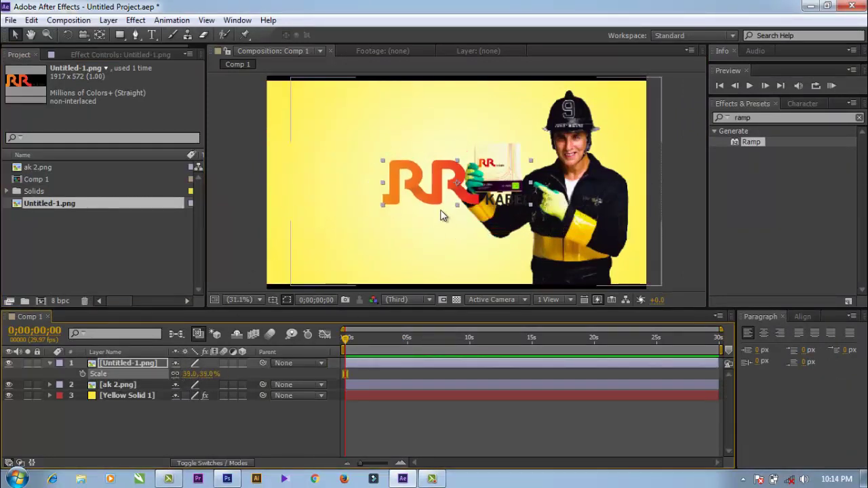
{"action": "mouse_move", "coordinate": [406, 192]}
{"action": "left_mouse_down"}
{"action": "mouse_move", "coordinate": [324, 193]}
{"action": "mouse_move", "coordinate": [349, 196]}
{"action": "left_mouse_up"}
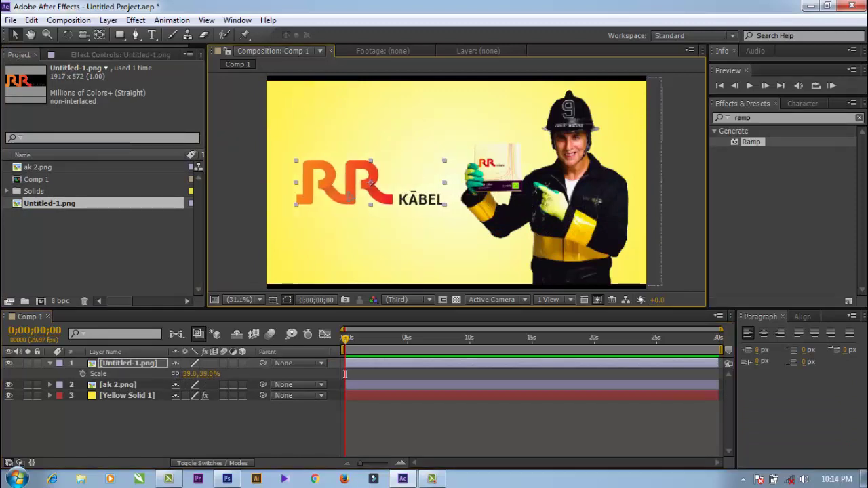
{"action": "key", "text": "Right"}
{"action": "key", "text": "Right"}
{"action": "key", "text": "Right"}
- Centre the logo with the Align panel, then move it left beside the man
{"action": "left_click", "coordinate": [803, 317]}
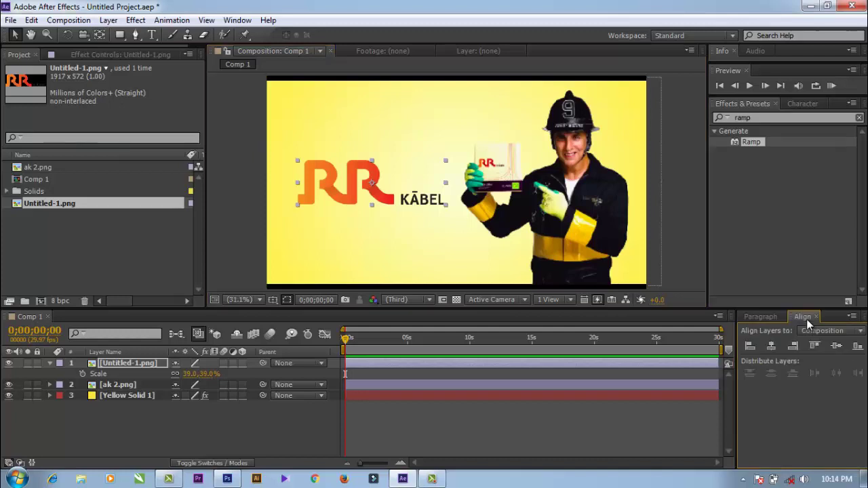
{"action": "left_click", "coordinate": [771, 346]}
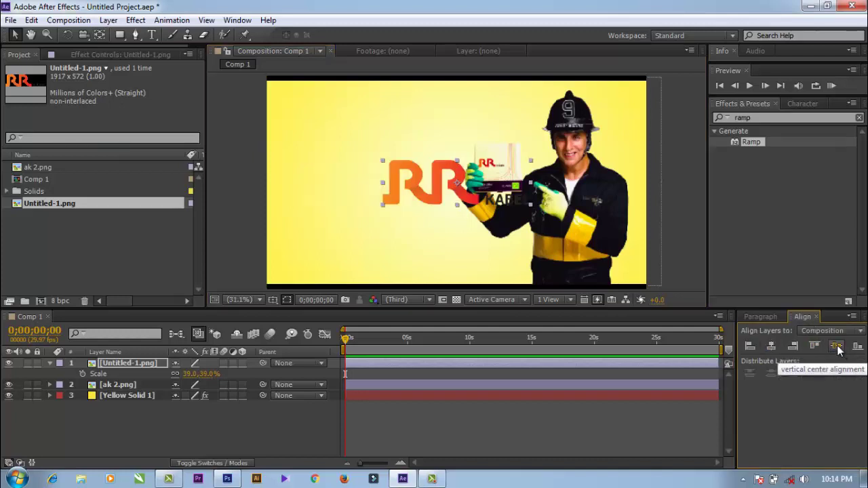
{"action": "left_click_drag", "start_coordinate": [439, 180], "coordinate": [359, 182]}
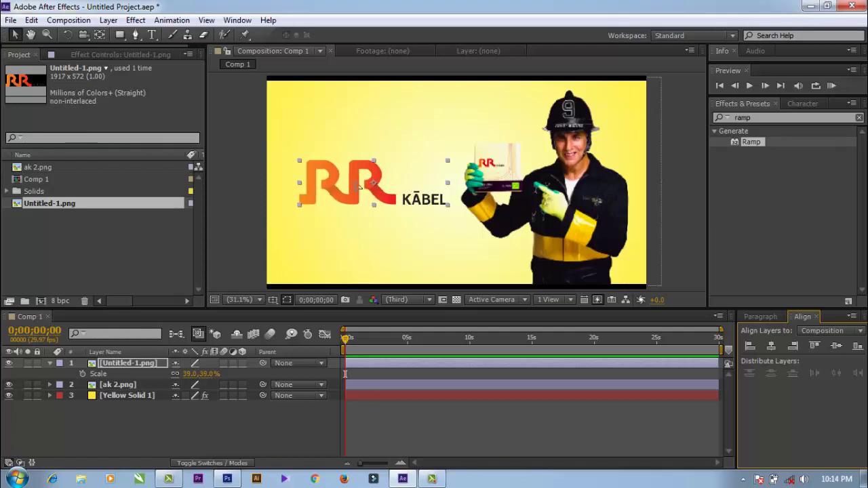
{"action": "left_click_drag", "start_coordinate": [360, 185], "coordinate": [354, 170]}
{"action": "left_click", "coordinate": [247, 183]}
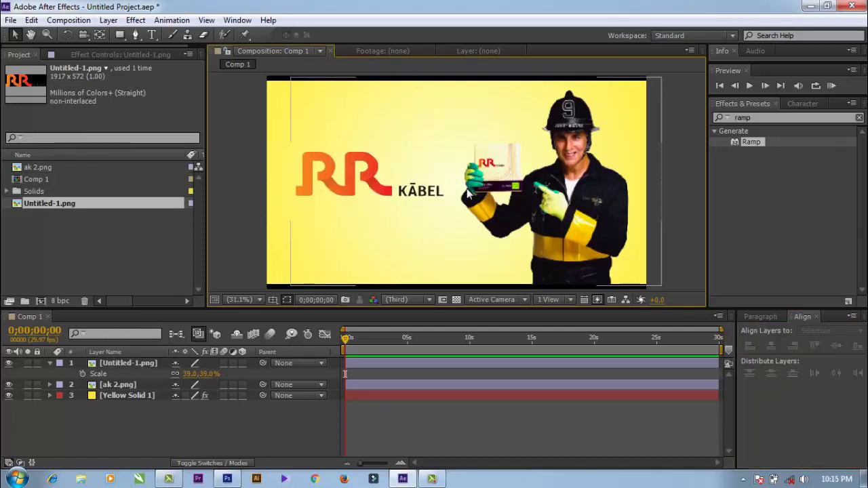
{"action": "left_click", "coordinate": [370, 174]}
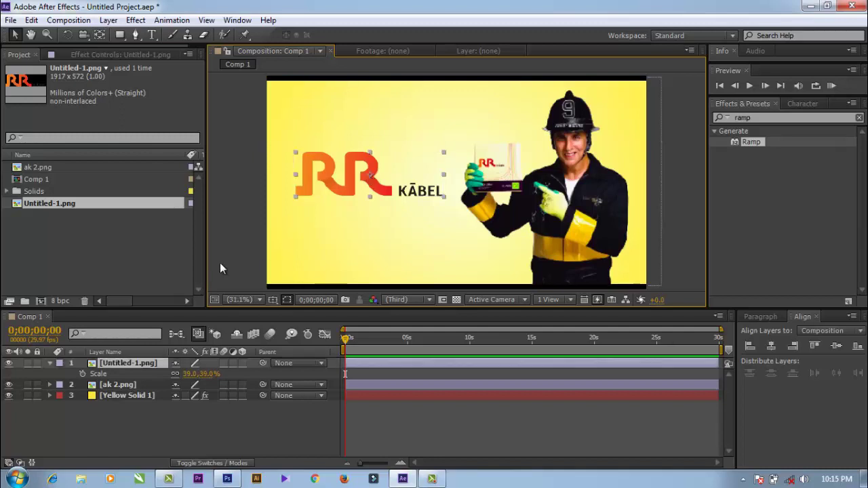
{"action": "left_click", "coordinate": [51, 362]}
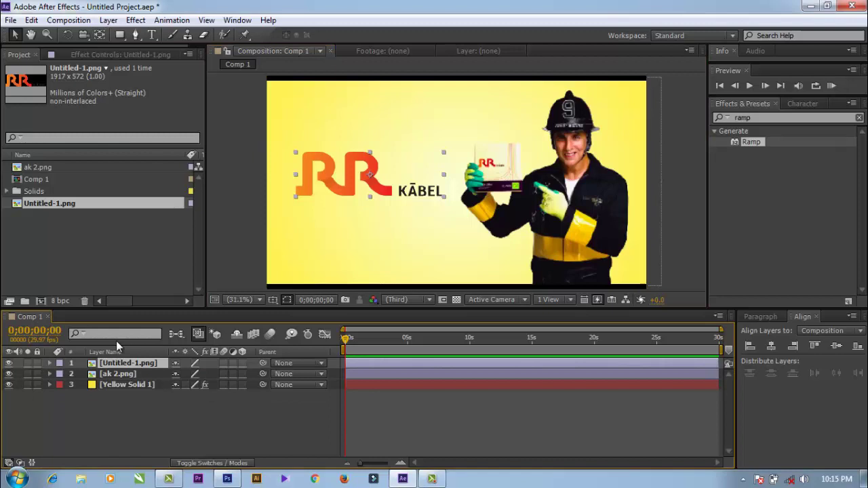
{"action": "left_click", "coordinate": [232, 233]}
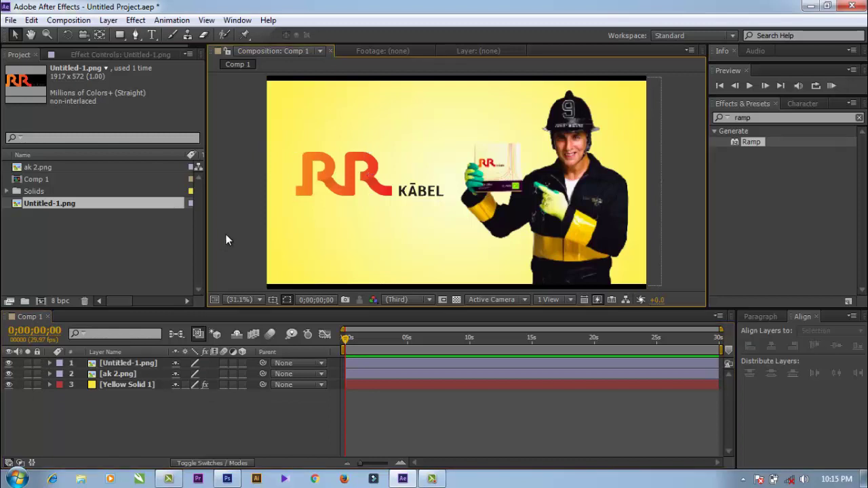
- Type the Hindi tagline 'अकलमंद बनो, सही चुनो' in Kruti Dev 101 at 90 px below the logo
{"action": "left_click", "coordinate": [153, 34]}
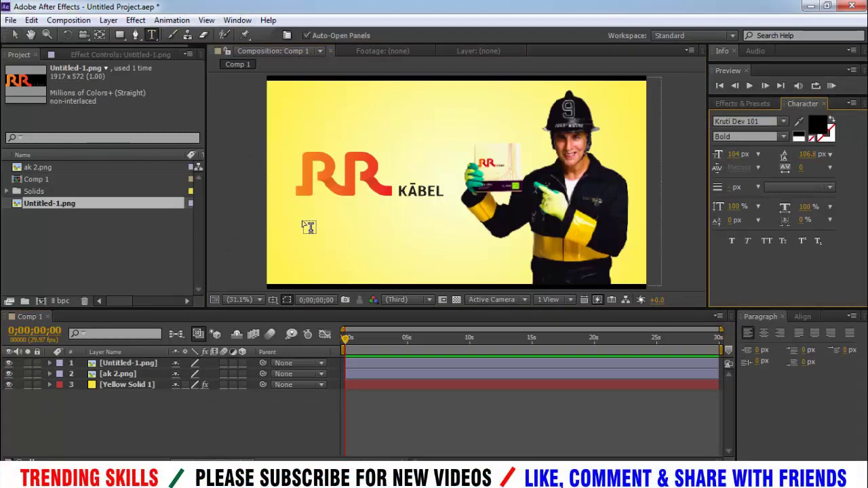
{"action": "left_click", "coordinate": [304, 222]}
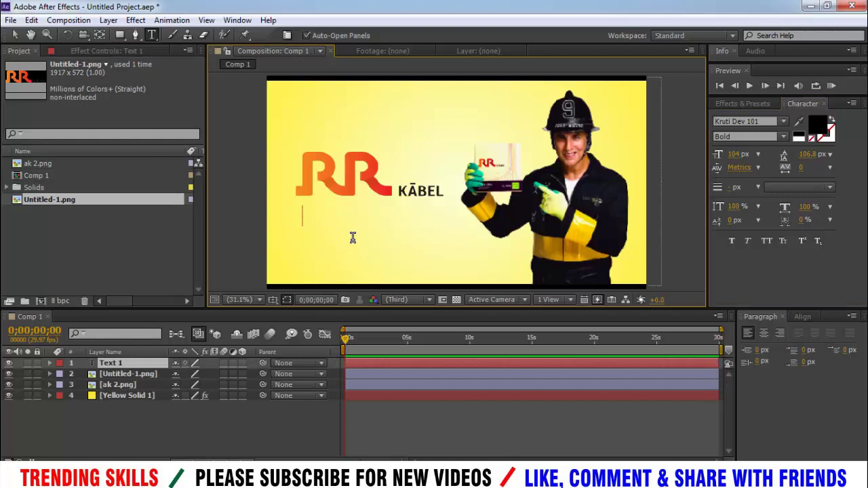
{"action": "key", "text": "super"}
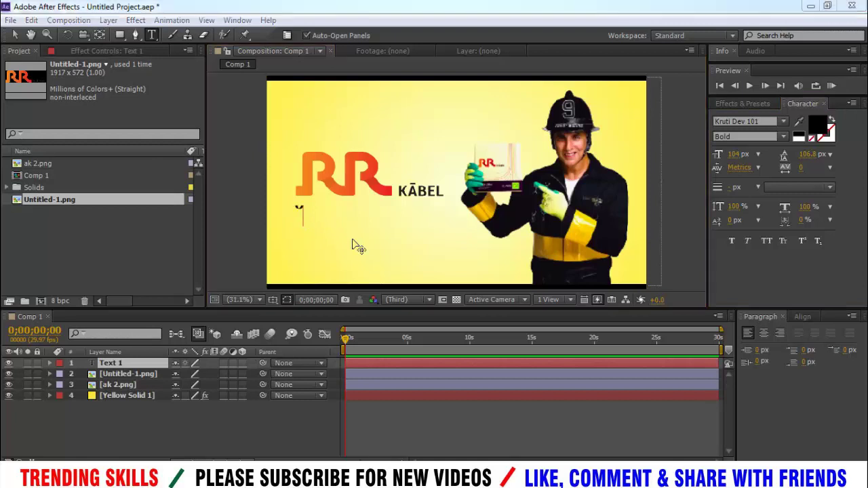
{"action": "key", "text": "super"}
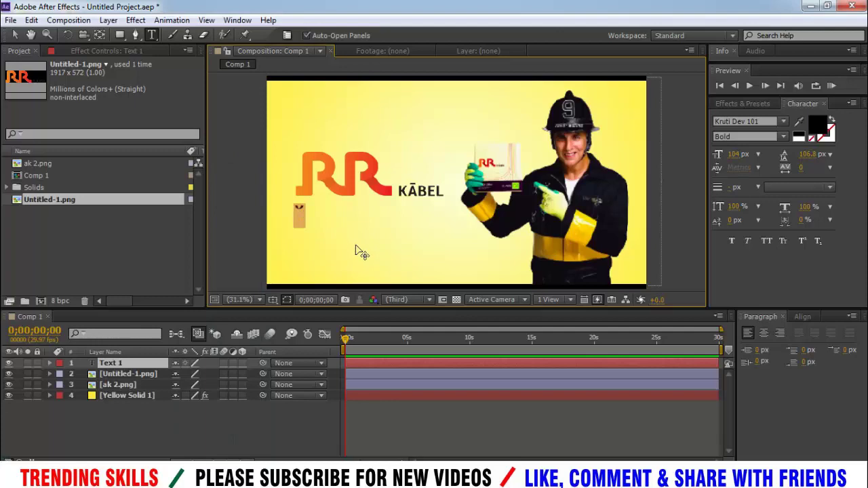
{"action": "key", "text": "alt+Tab"}
{"action": "key", "text": "alt+Tab"}
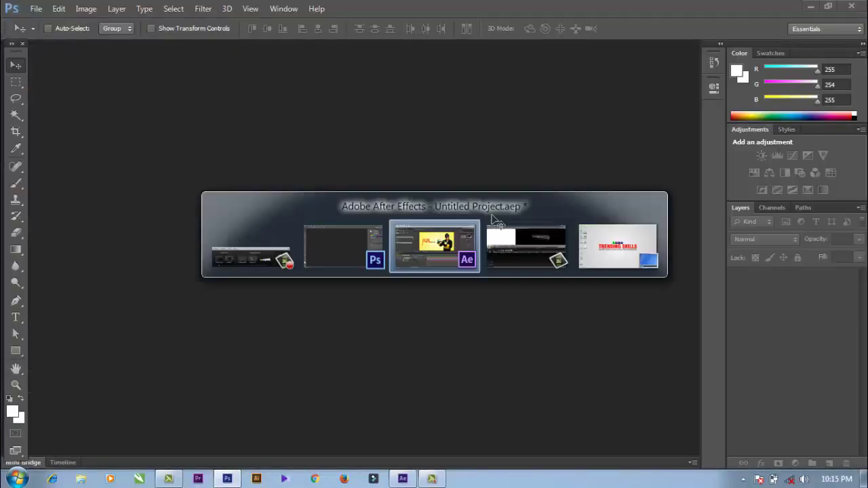
{"action": "type", "text": "W"}
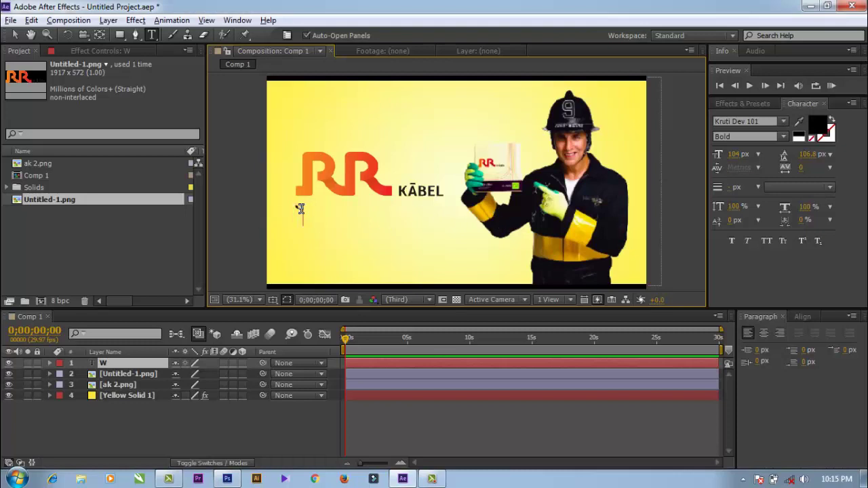
{"action": "type", "text": "v"}
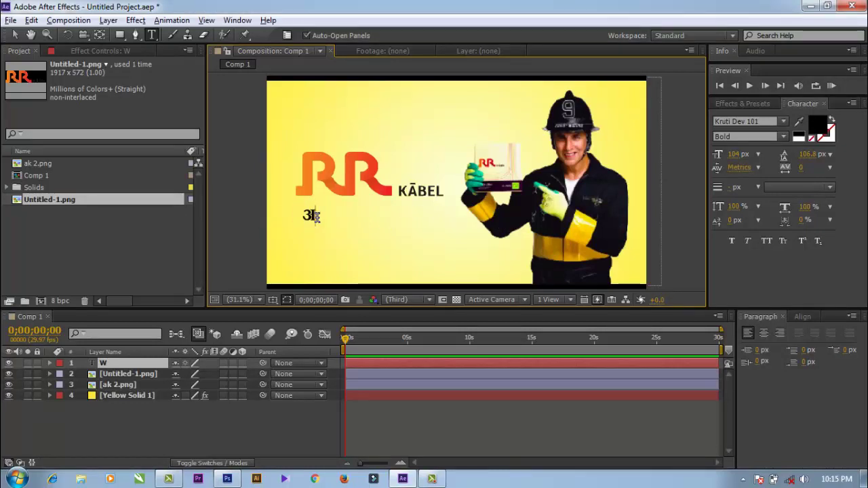
{"action": "type", "text": "dy"}
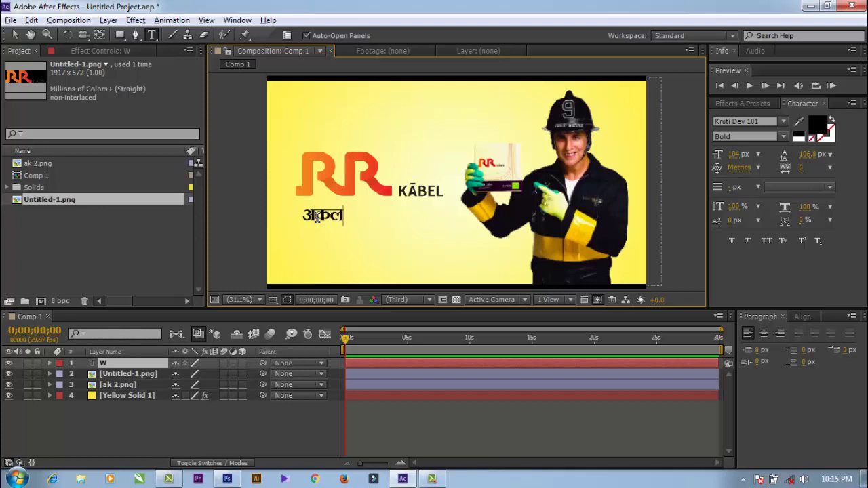
{"action": "type", "text": "uks] "}
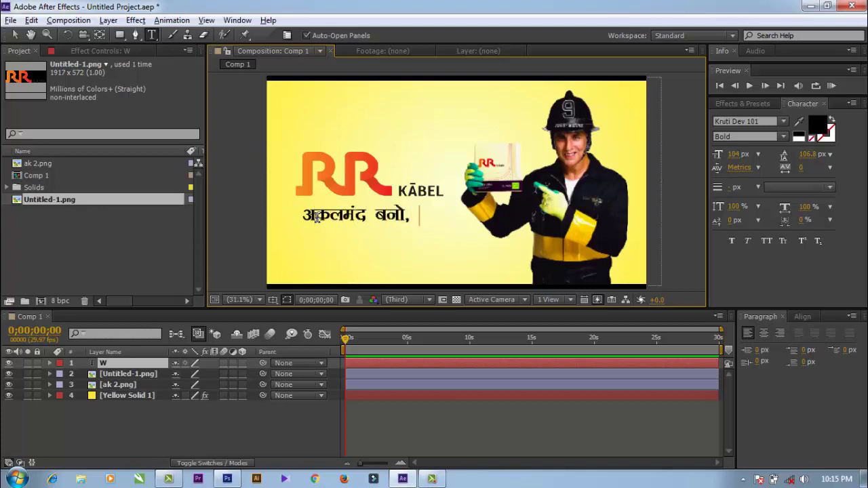
{"action": "type", "text": "lgh pq"}
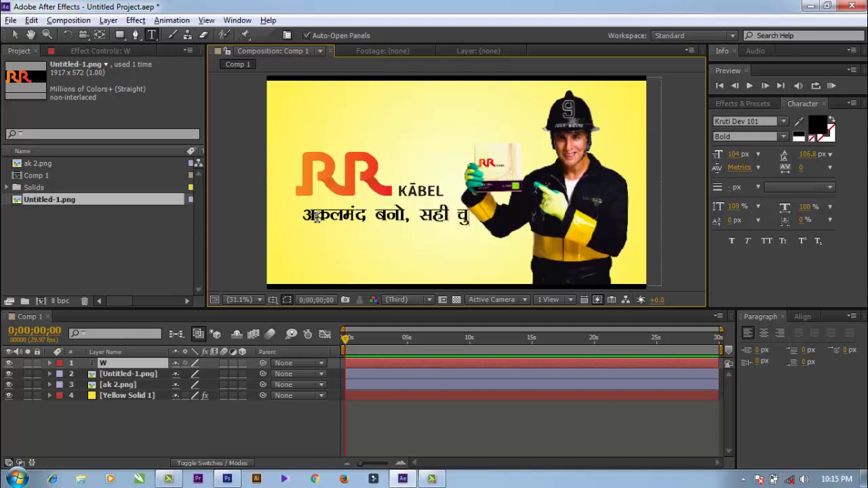
{"action": "type", "text": "uks"}
{"action": "key", "text": "ctrl+a"}
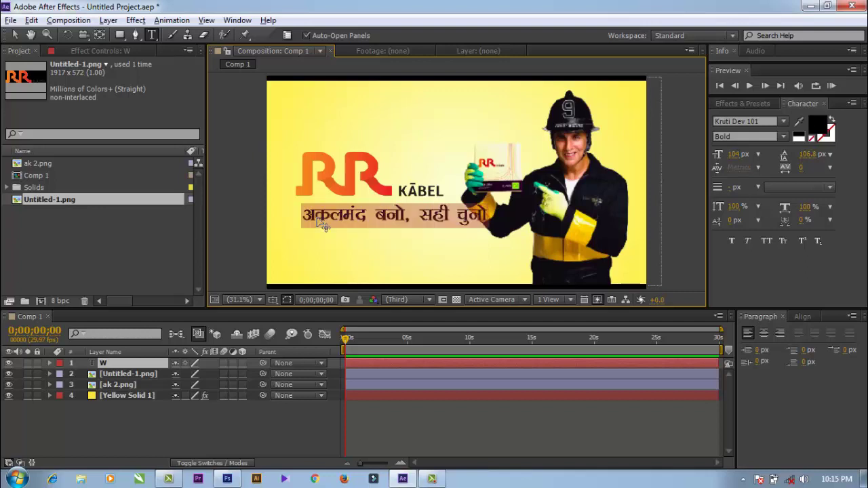
{"action": "key", "text": "ctrl+shift+comma"}
{"action": "key", "text": "ctrl+shift+comma"}
{"action": "key", "text": "ctrl+shift+comma"}
{"action": "key", "text": "ctrl+shift+comma"}
{"action": "key", "text": "ctrl+shift+comma"}
{"action": "key", "text": "ctrl+shift+comma"}
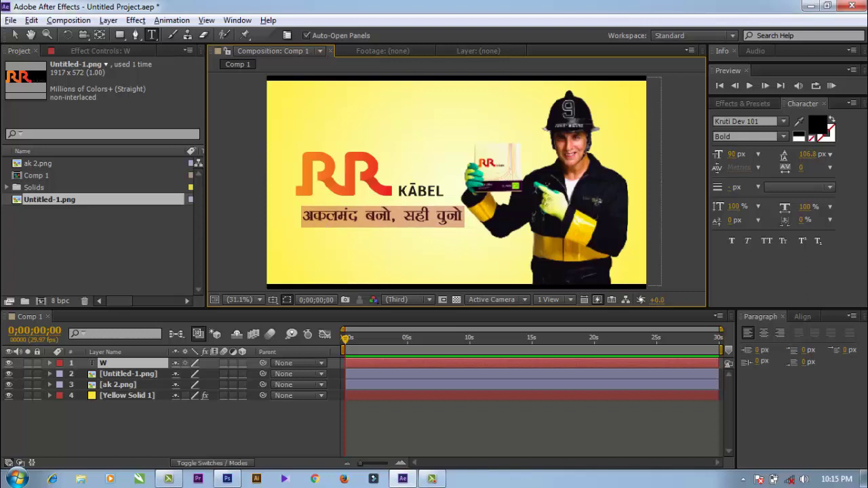
{"action": "left_click", "coordinate": [14, 34]}
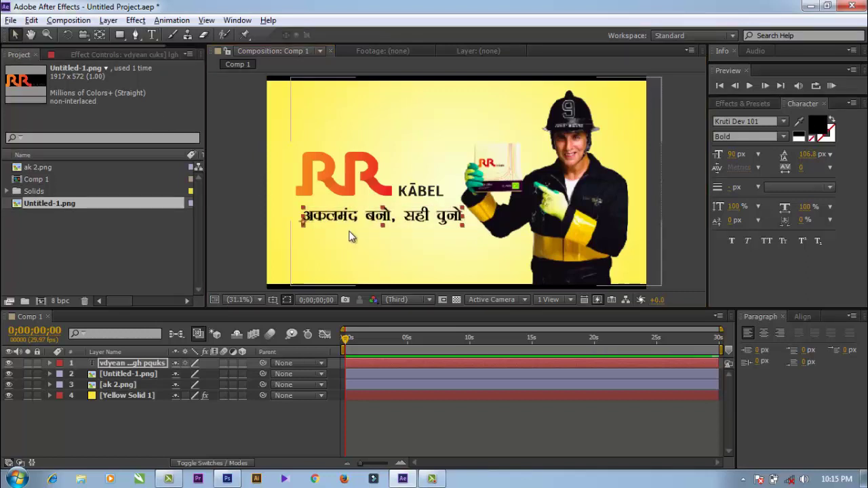
- Move the tagline near the bottom and centre its anchor point with Pan Behind
{"action": "left_click_drag", "start_coordinate": [326, 219], "coordinate": [322, 270]}
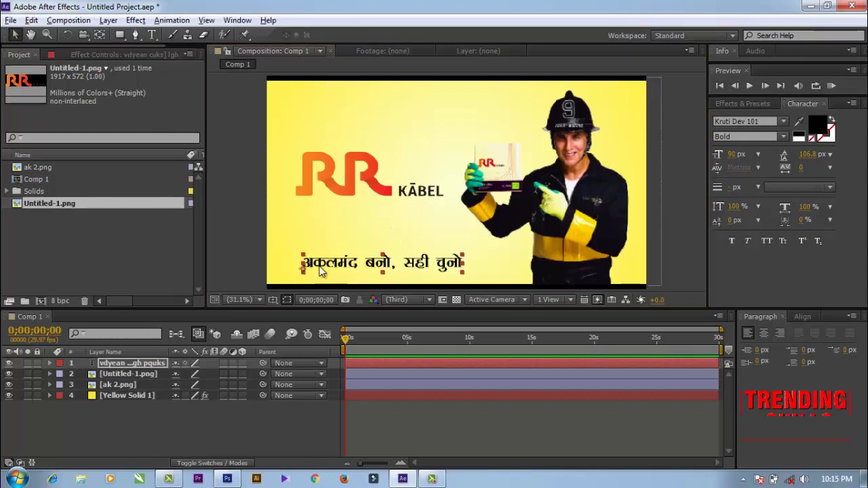
{"action": "left_click", "coordinate": [100, 34]}
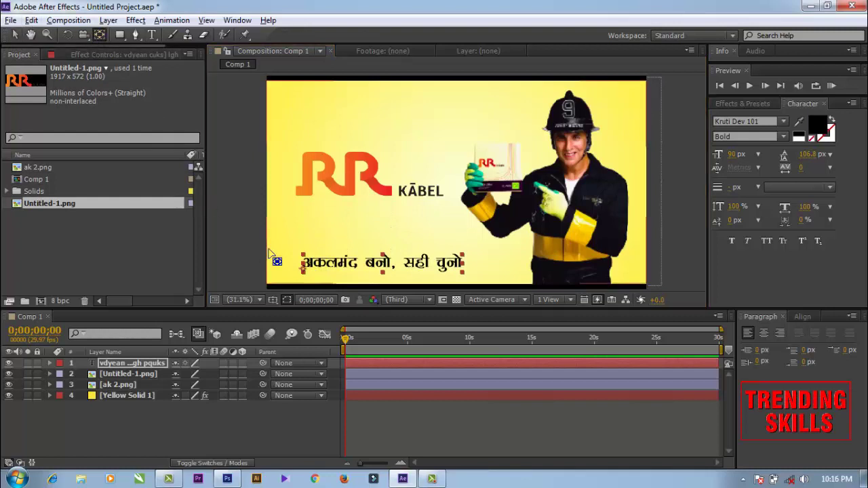
{"action": "left_click_drag", "start_coordinate": [276, 261], "coordinate": [384, 265]}
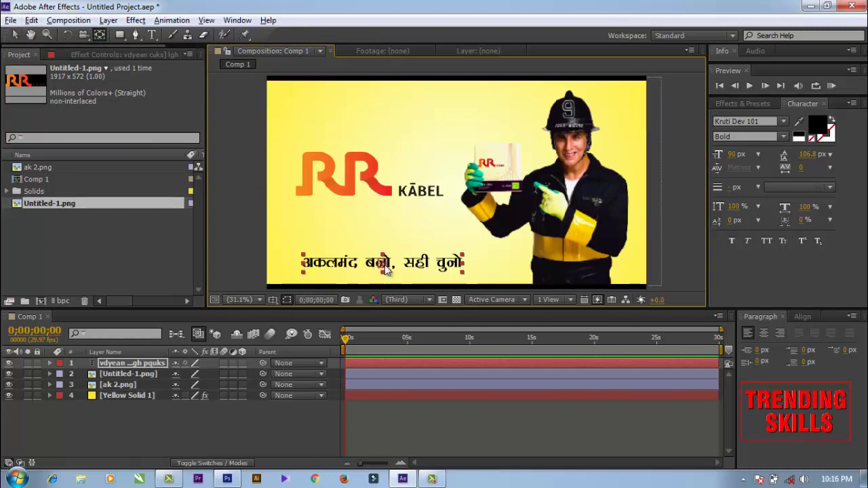
{"action": "left_click", "coordinate": [15, 35]}
{"action": "left_click", "coordinate": [219, 226]}
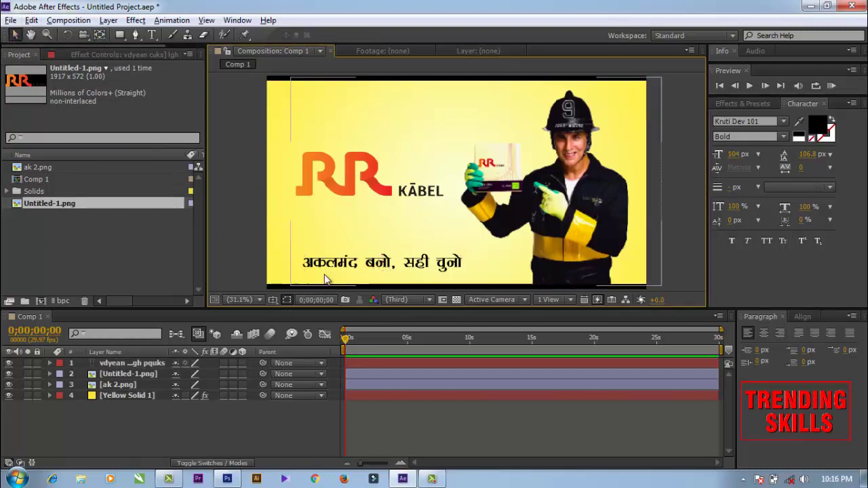
{"action": "left_click_drag", "start_coordinate": [327, 268], "coordinate": [321, 275]}
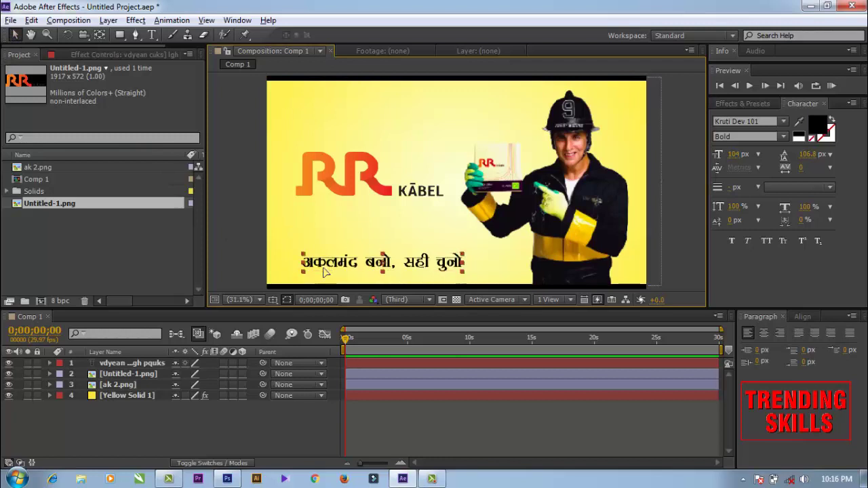
{"action": "left_click", "coordinate": [252, 242]}
{"action": "left_click", "coordinate": [309, 271]}
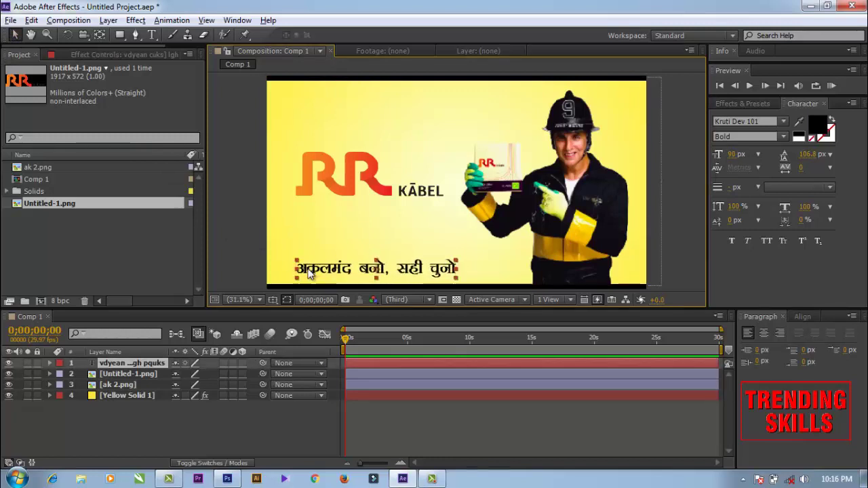
- Add a 'WIRES & CABLES' text layer under the logo in a Futura font and enlarge it
{"action": "left_click", "coordinate": [152, 35]}
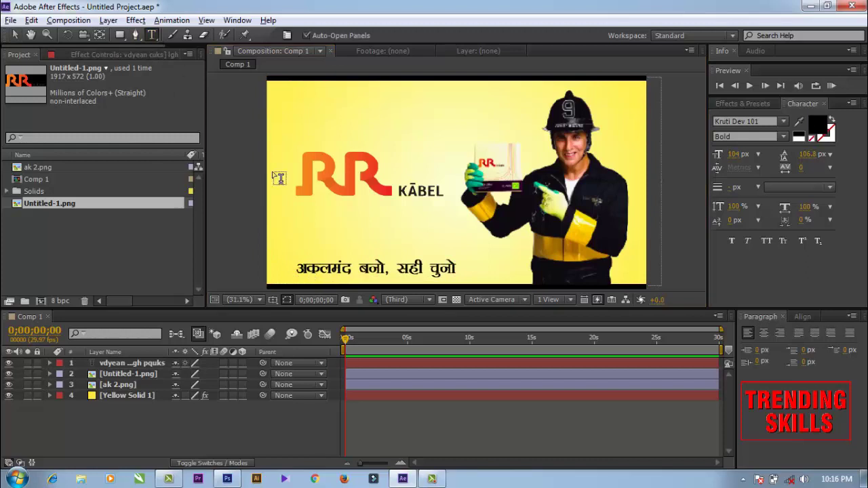
{"action": "left_click", "coordinate": [299, 212]}
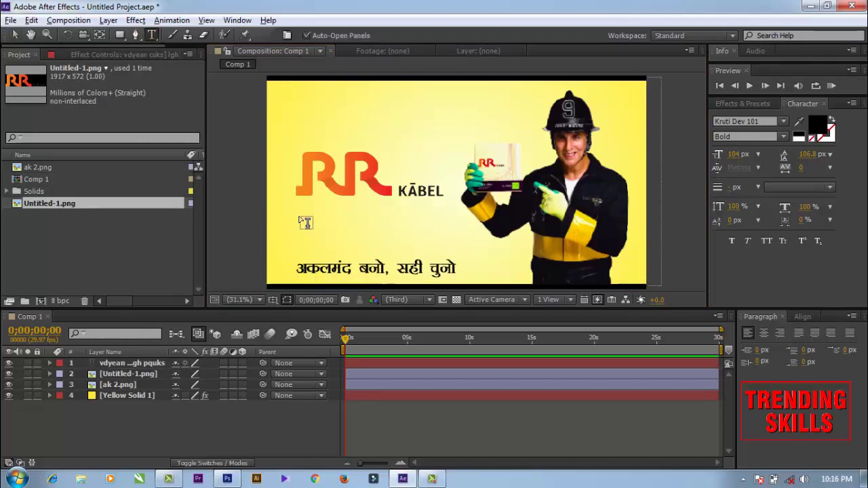
{"action": "left_click", "coordinate": [782, 122]}
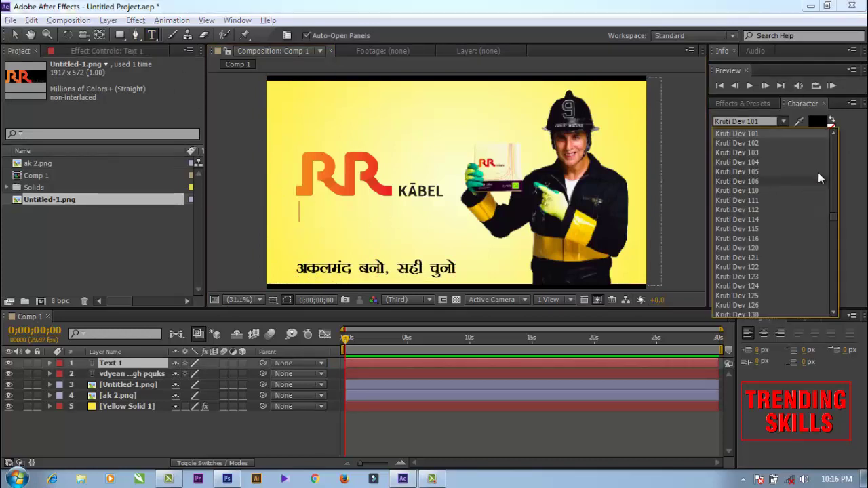
{"action": "scroll", "coordinate": [747, 164], "scroll_direction": "up", "scroll_amount": 10}
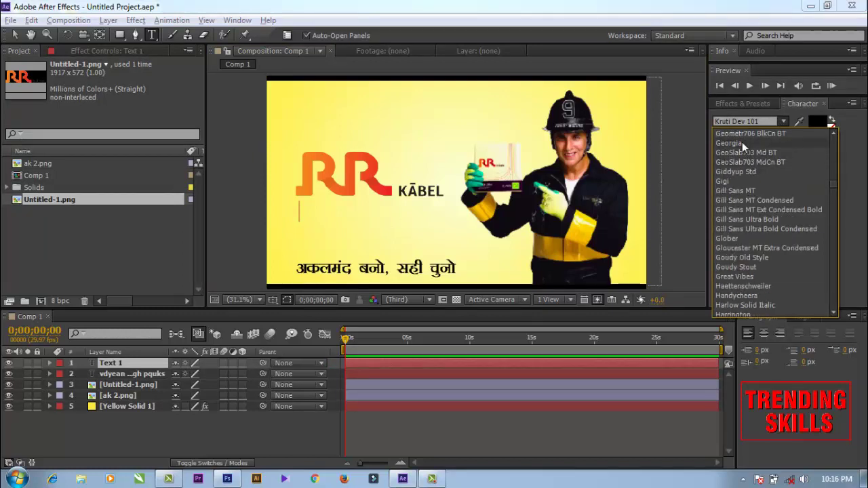
{"action": "scroll", "coordinate": [742, 142], "scroll_direction": "up", "scroll_amount": 5}
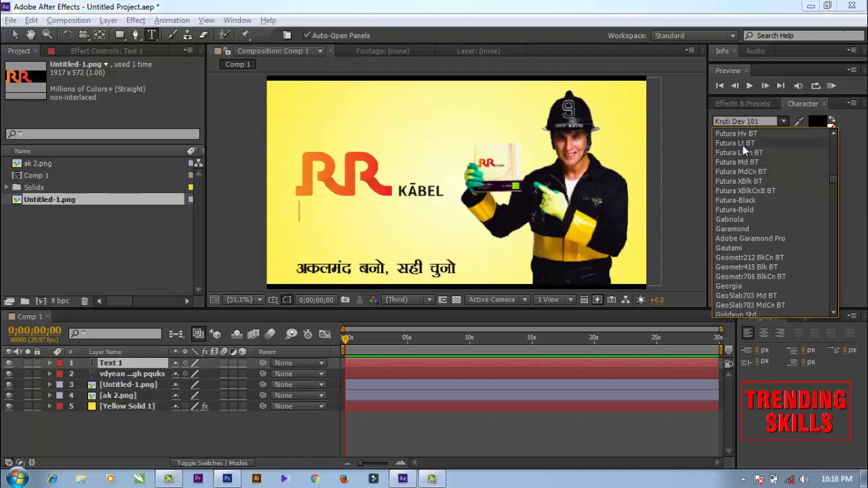
{"action": "left_click", "coordinate": [743, 144]}
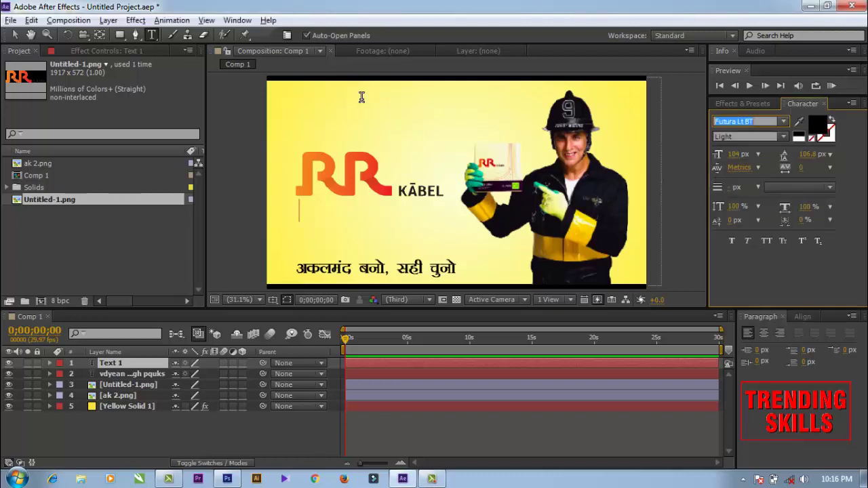
{"action": "left_click", "coordinate": [731, 154]}
{"action": "type", "text": "72"}
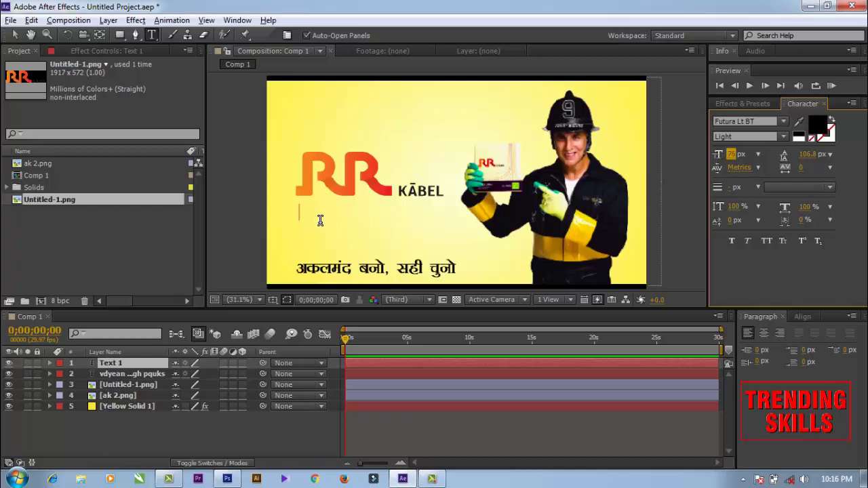
{"action": "type", "text": "WI"}
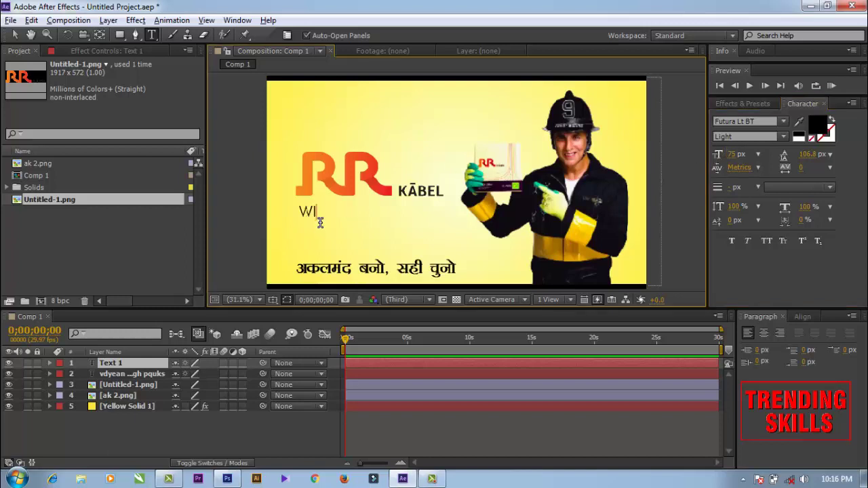
{"action": "type", "text": "RES & "}
{"action": "type", "text": "CABLES"}
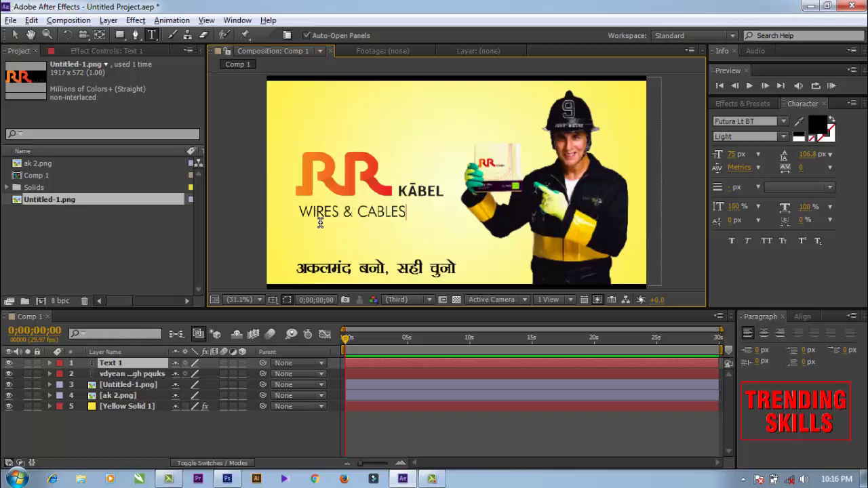
{"action": "key", "text": "ctrl+a"}
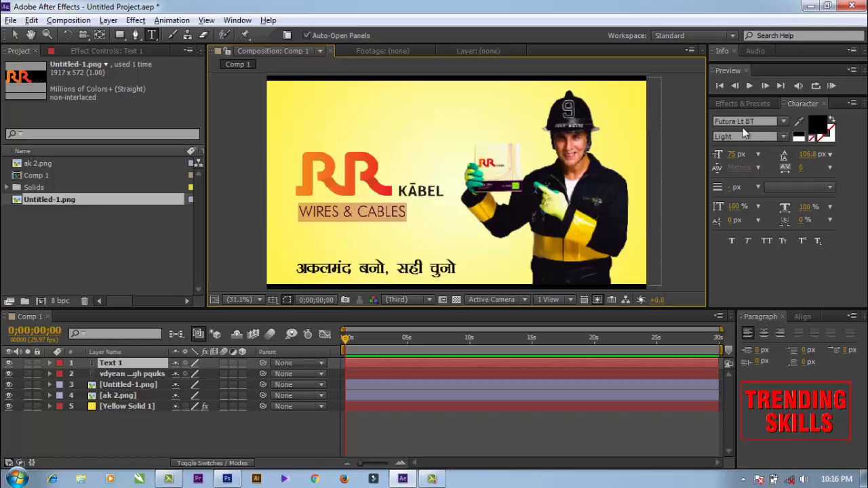
{"action": "left_click_drag", "start_coordinate": [730, 155], "coordinate": [757, 167]}
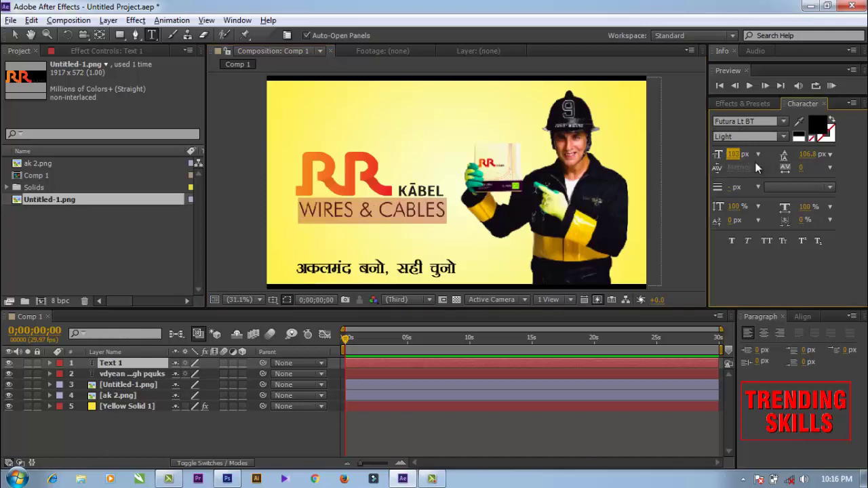
- Change WIRES & CABLES to Futura Md BT Medium at 95 px
{"action": "left_click", "coordinate": [746, 123]}
{"action": "key", "text": "Down"}
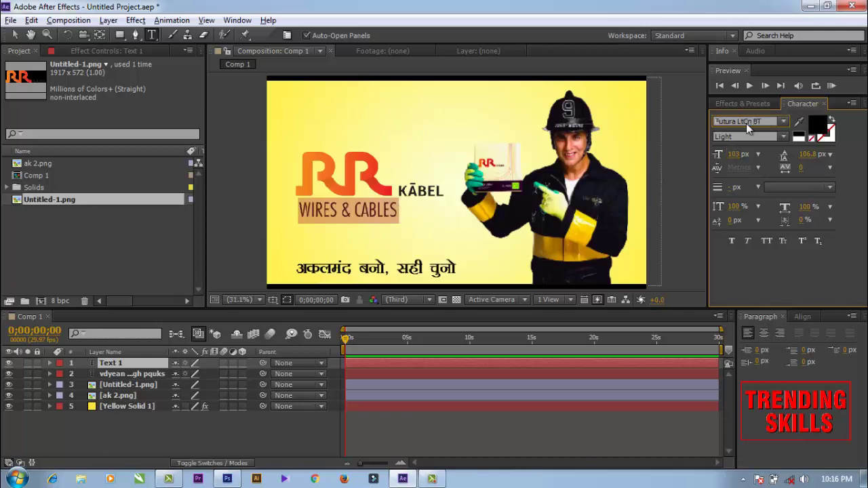
{"action": "key", "text": "Down"}
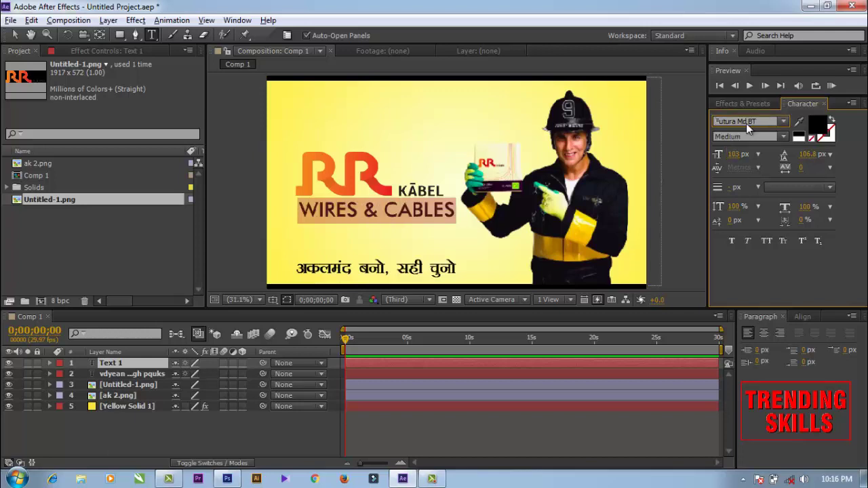
{"action": "left_click", "coordinate": [732, 155]}
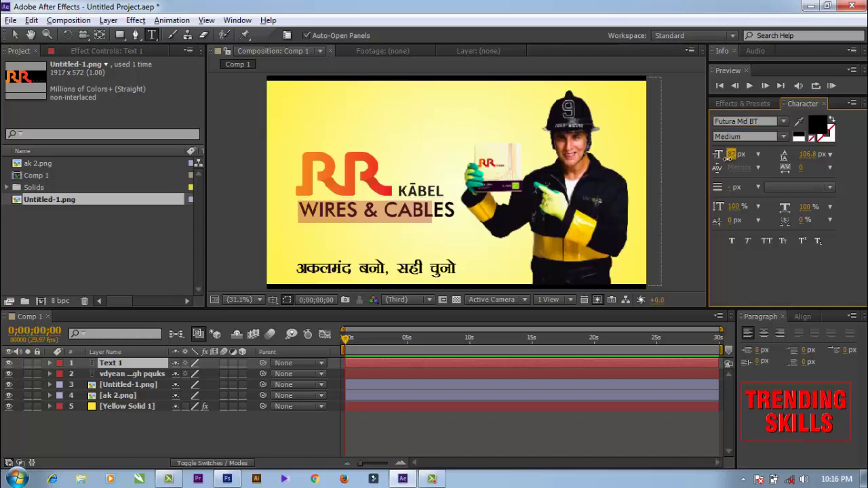
{"action": "type", "text": "95"}
{"action": "key", "text": "Return"}
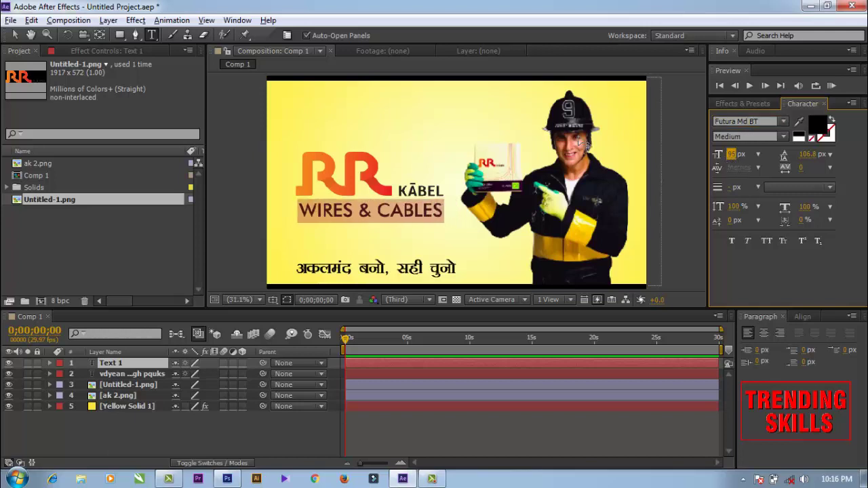
{"action": "left_click", "coordinate": [14, 36]}
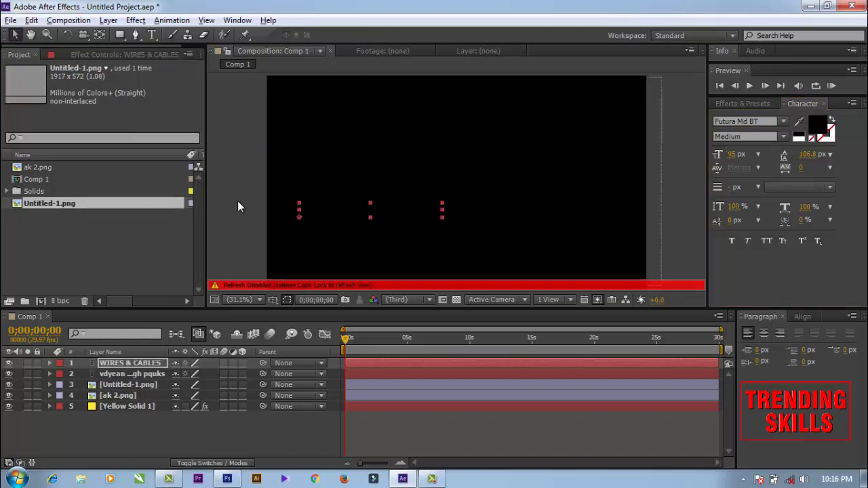
- Centre the text's anchor on the & and nudge WIRES & CABLES just beneath the logo
{"action": "left_click", "coordinate": [99, 36]}
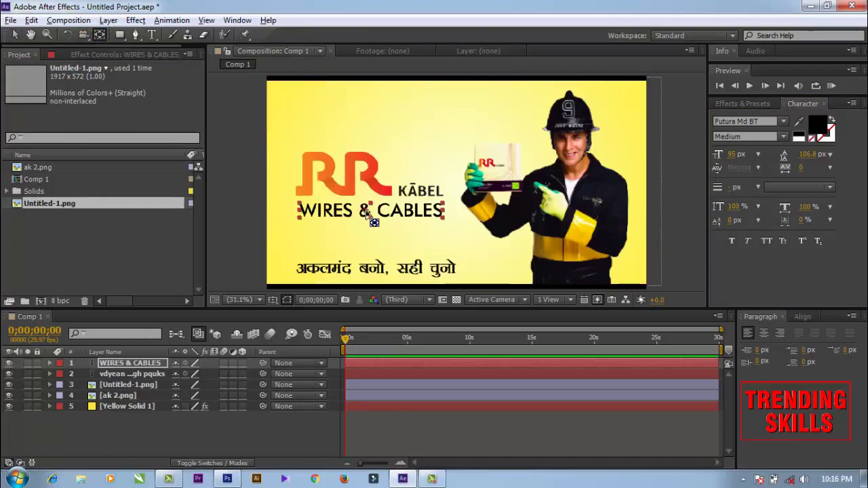
{"action": "left_click_drag", "start_coordinate": [351, 226], "coordinate": [368, 211]}
{"action": "left_click", "coordinate": [18, 34]}
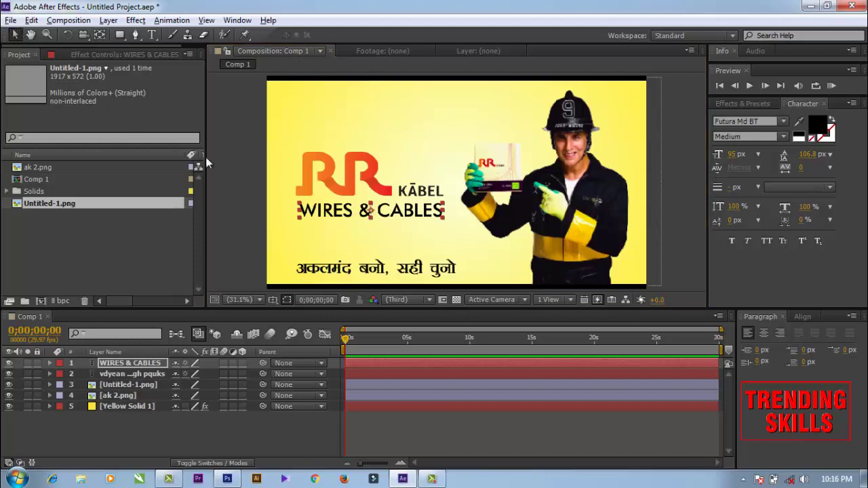
{"action": "left_click", "coordinate": [240, 179]}
{"action": "left_click", "coordinate": [329, 211]}
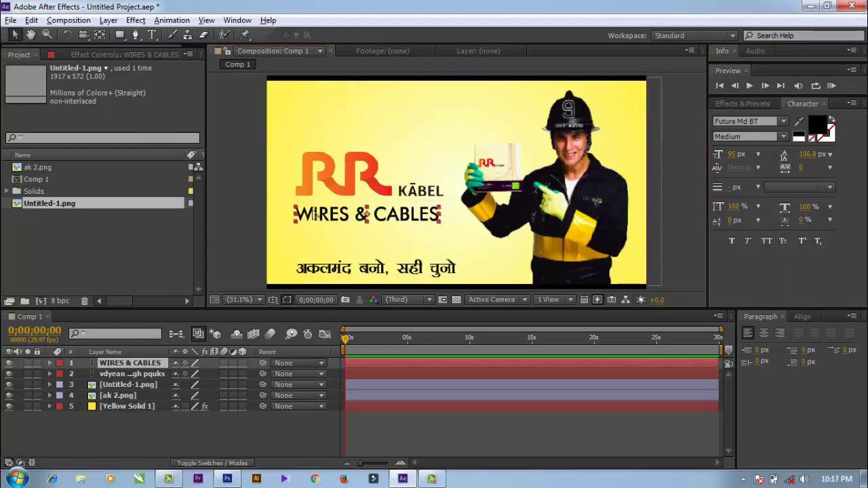
{"action": "left_click_drag", "start_coordinate": [319, 211], "coordinate": [316, 214]}
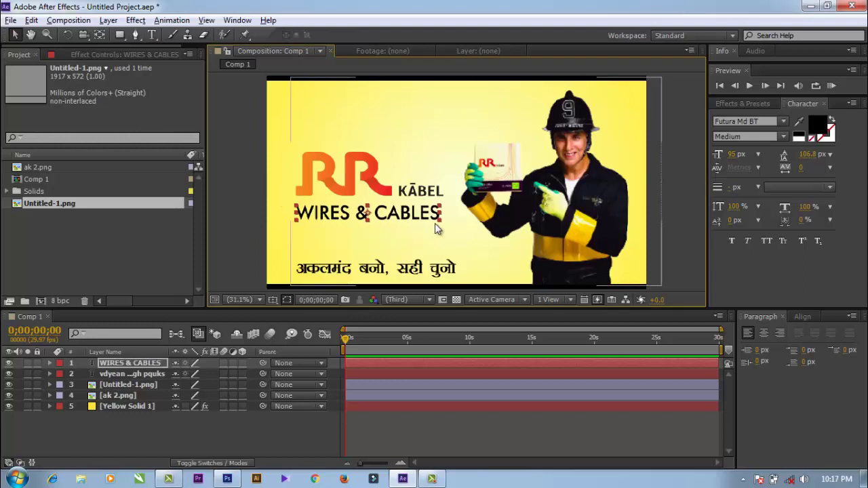
{"action": "left_click_drag", "start_coordinate": [443, 222], "coordinate": [445, 223]}
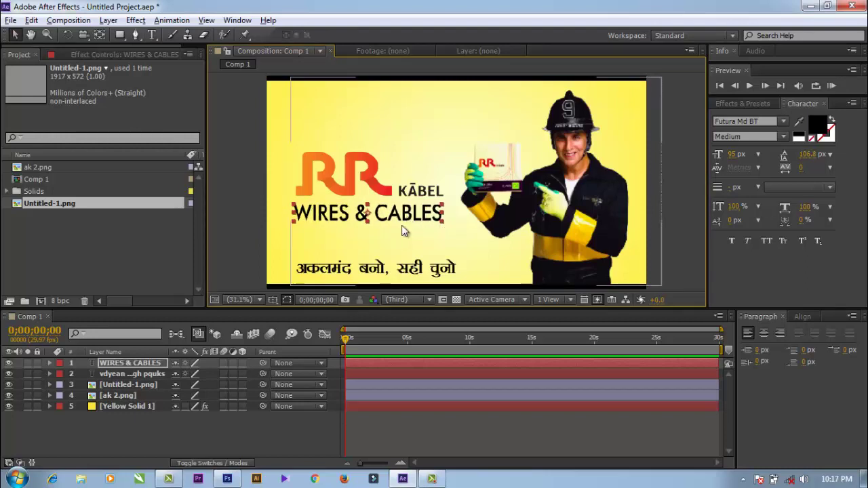
{"action": "key", "text": "ctrl+z"}
{"action": "key", "text": "ctrl+z"}
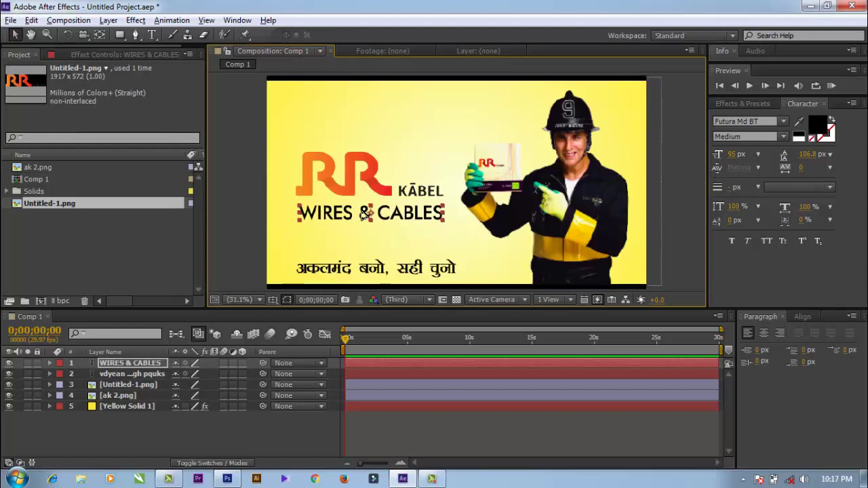
{"action": "left_click_drag", "start_coordinate": [365, 213], "coordinate": [362, 215]}
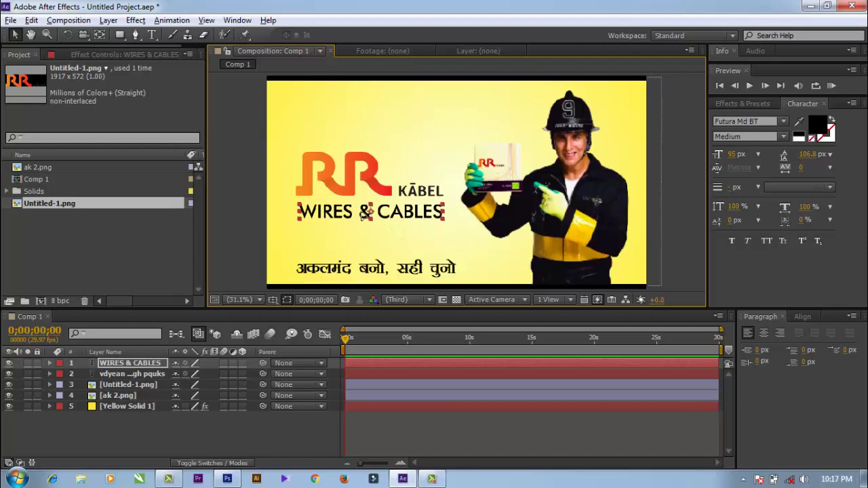
{"action": "left_click", "coordinate": [245, 206]}
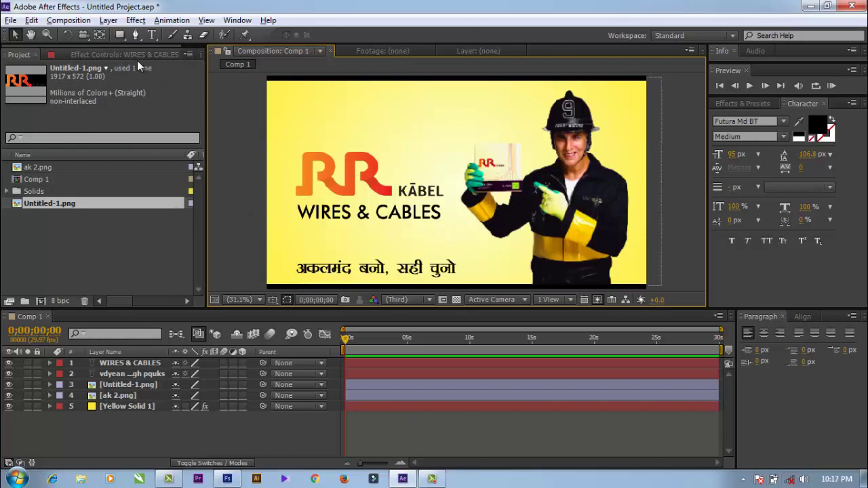
- Try the Polygon tool, then delete the unwanted full-frame polygon shape layer
{"action": "left_click", "coordinate": [122, 38]}
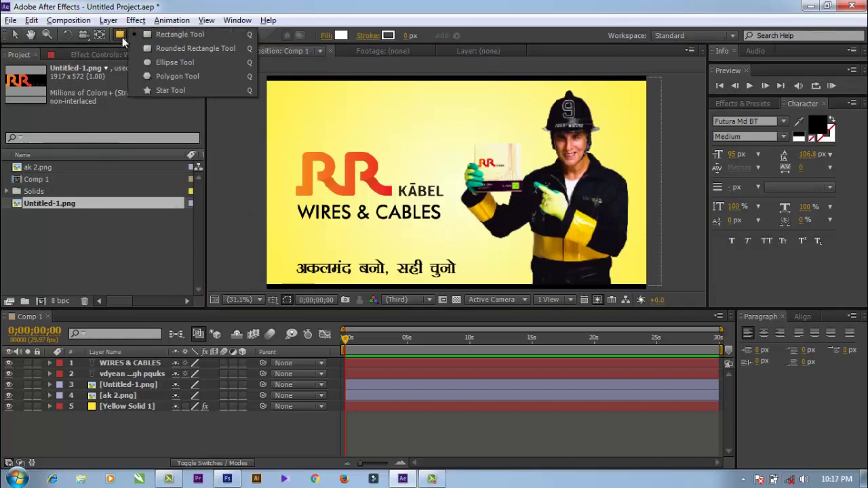
{"action": "left_click", "coordinate": [162, 75]}
{"action": "double_click", "coordinate": [120, 36]}
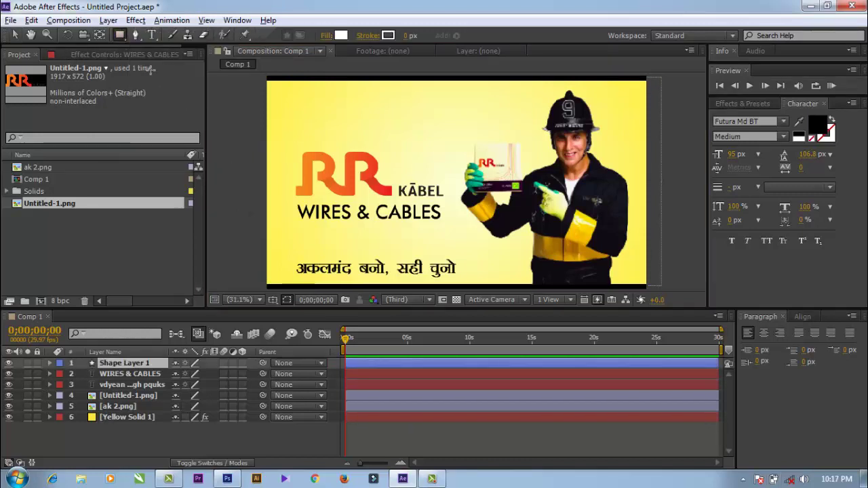
{"action": "key", "text": "Delete"}
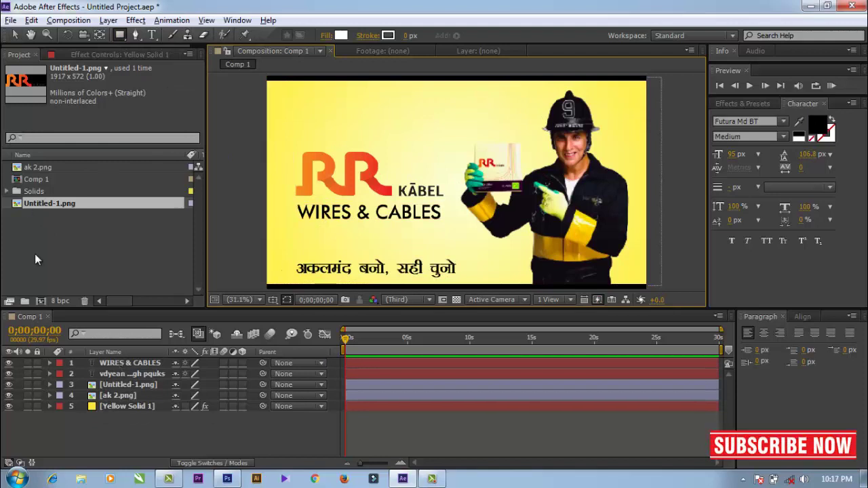
{"action": "left_click", "coordinate": [15, 34]}
- Draw a straight pen line under KĀBEL on Shape Layer 1 and thicken its stroke
{"action": "left_click", "coordinate": [134, 36]}
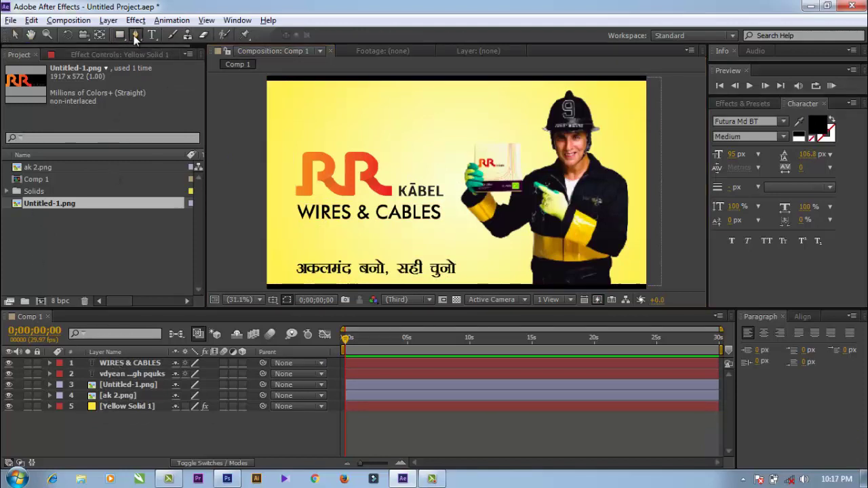
{"action": "left_click", "coordinate": [135, 38]}
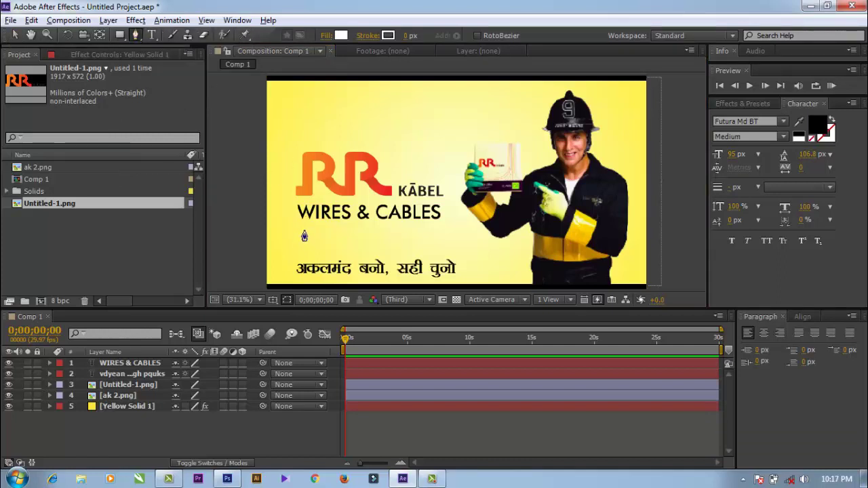
{"action": "left_click", "coordinate": [294, 201]}
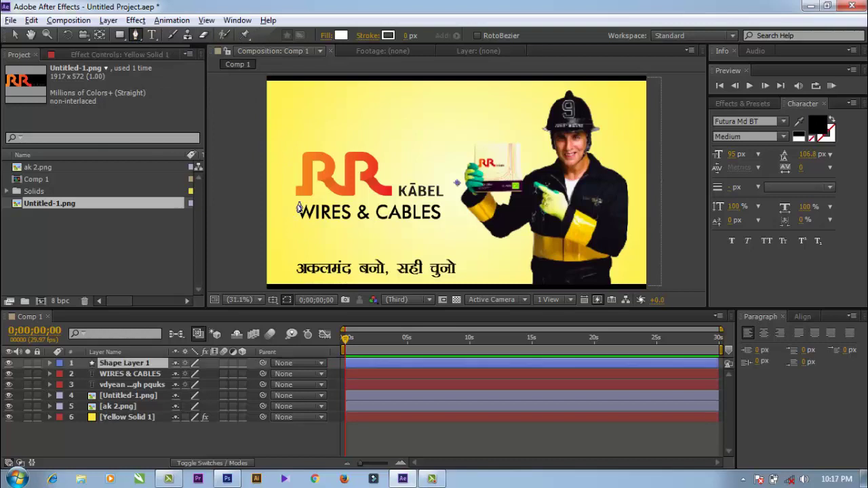
{"action": "left_click", "coordinate": [442, 201]}
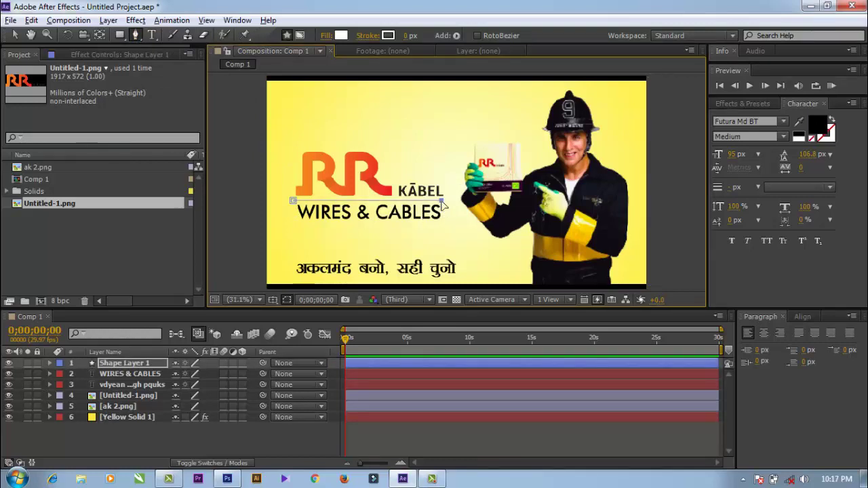
{"action": "left_click", "coordinate": [15, 36]}
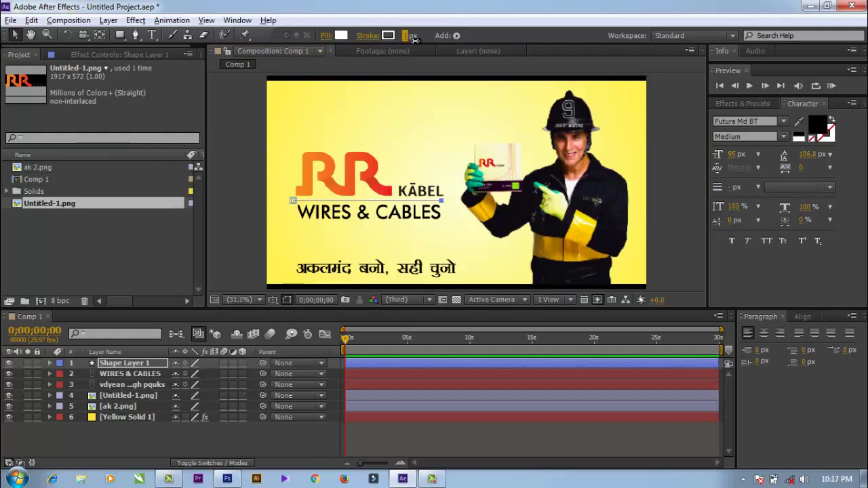
{"action": "left_click_drag", "start_coordinate": [415, 40], "coordinate": [411, 38]}
{"action": "left_click", "coordinate": [237, 193]}
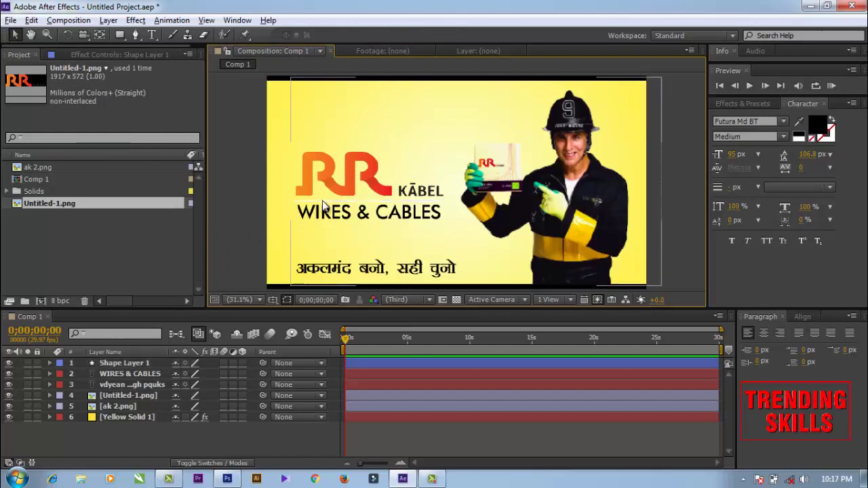
- Give Shape Layer 1's line a black stroke colour, confirming its fill colour too
{"action": "left_click", "coordinate": [123, 365]}
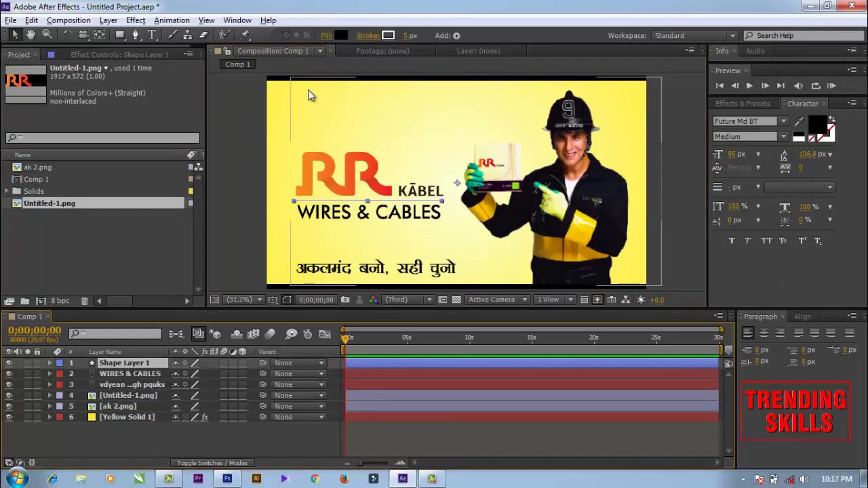
{"action": "left_click", "coordinate": [340, 35]}
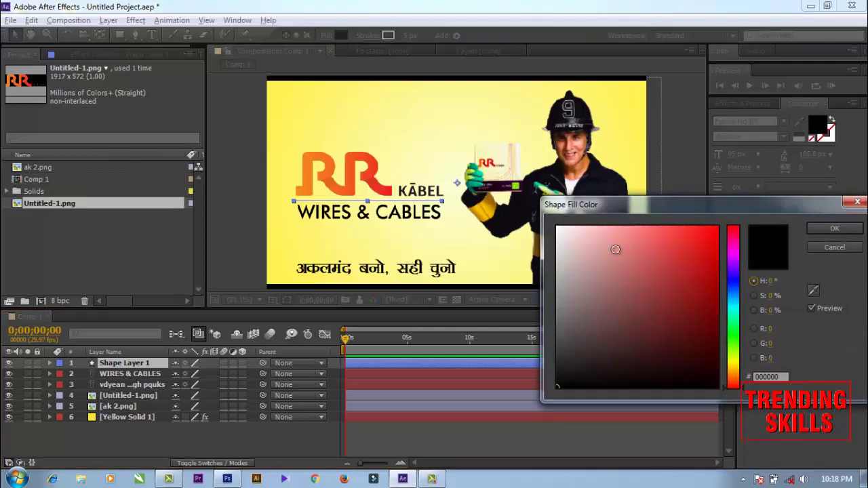
{"action": "left_click", "coordinate": [823, 230]}
{"action": "left_click", "coordinate": [390, 36]}
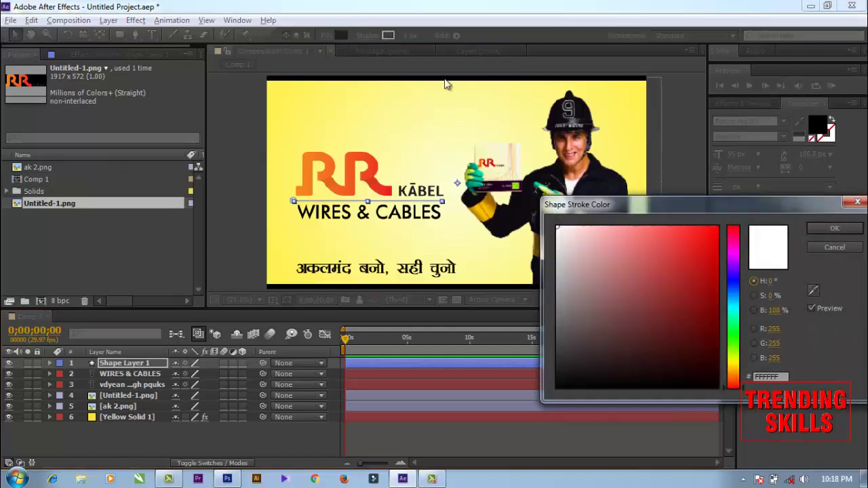
{"action": "left_click_drag", "start_coordinate": [618, 252], "coordinate": [719, 389]}
{"action": "left_click", "coordinate": [834, 229]}
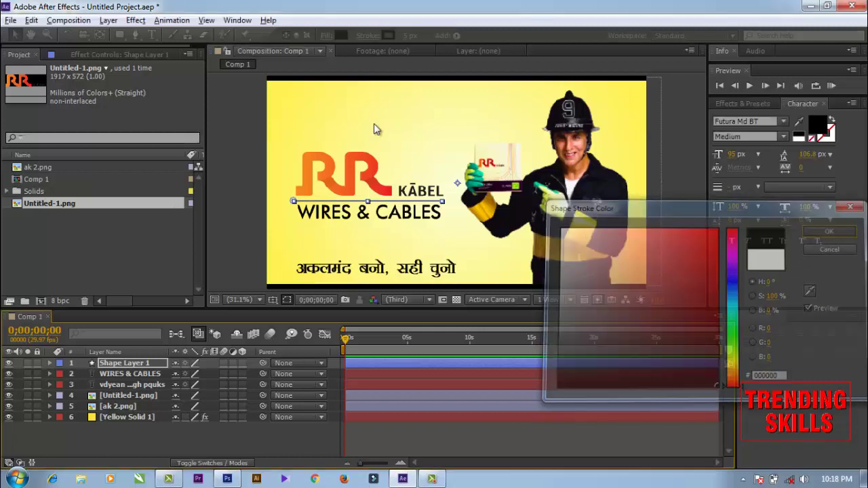
- Drag Shape Layer 1's anchor point to the line's centre with the Pan Behind tool
{"action": "key", "text": "v"}
{"action": "left_click", "coordinate": [256, 143]}
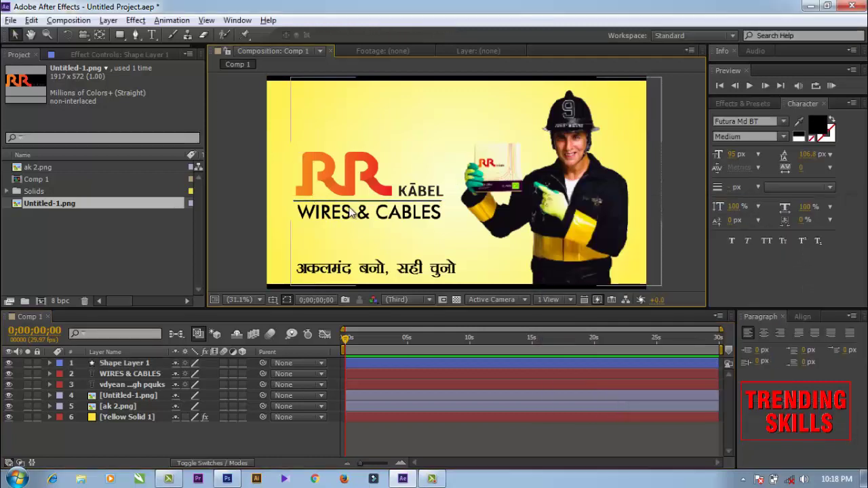
{"action": "left_click", "coordinate": [378, 216]}
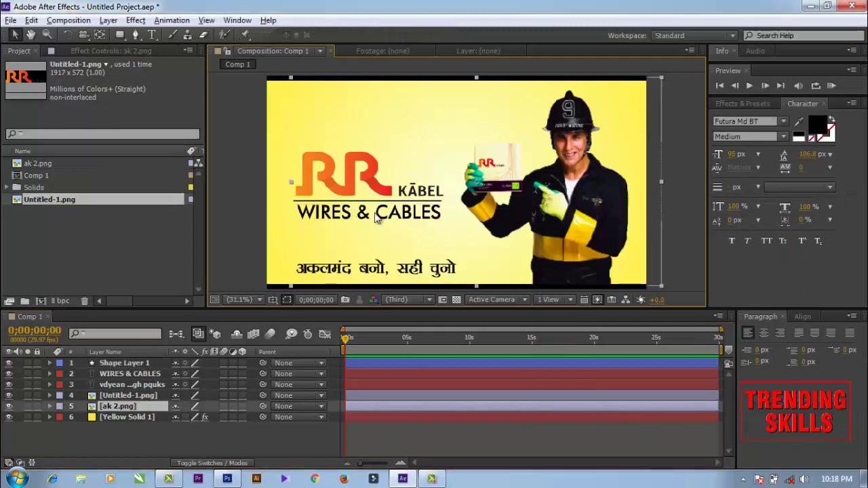
{"action": "left_click", "coordinate": [143, 362]}
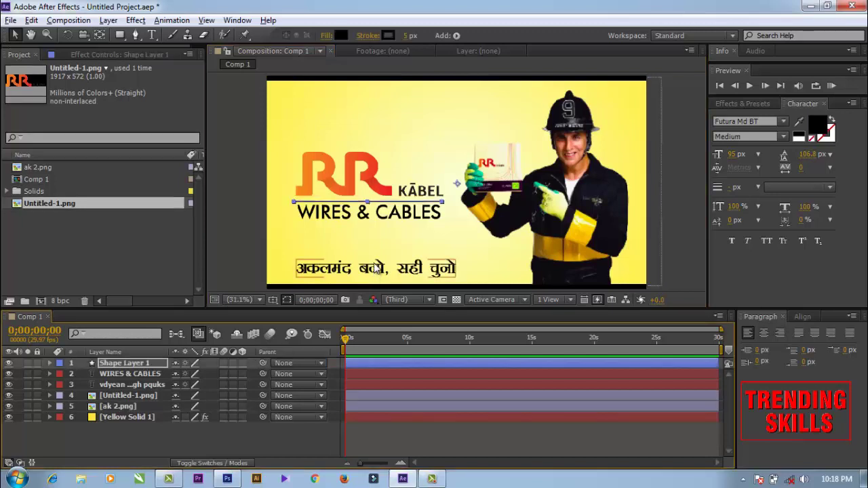
{"action": "left_click", "coordinate": [99, 34]}
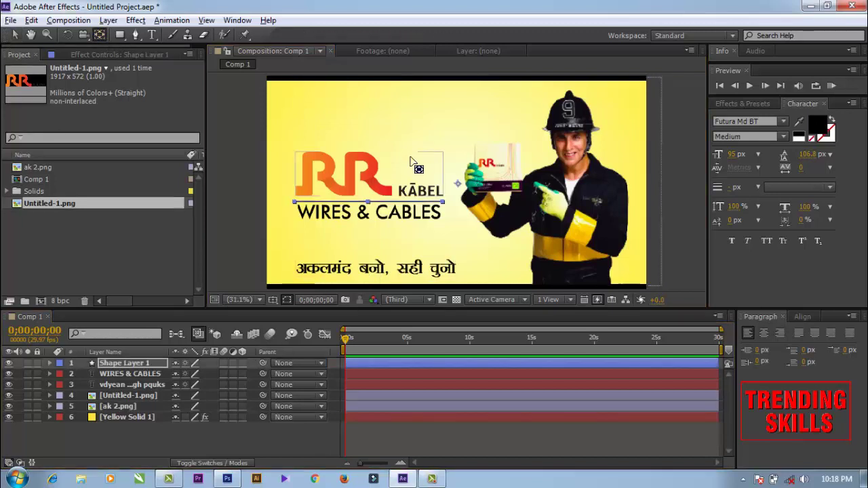
{"action": "left_click_drag", "start_coordinate": [458, 184], "coordinate": [369, 202]}
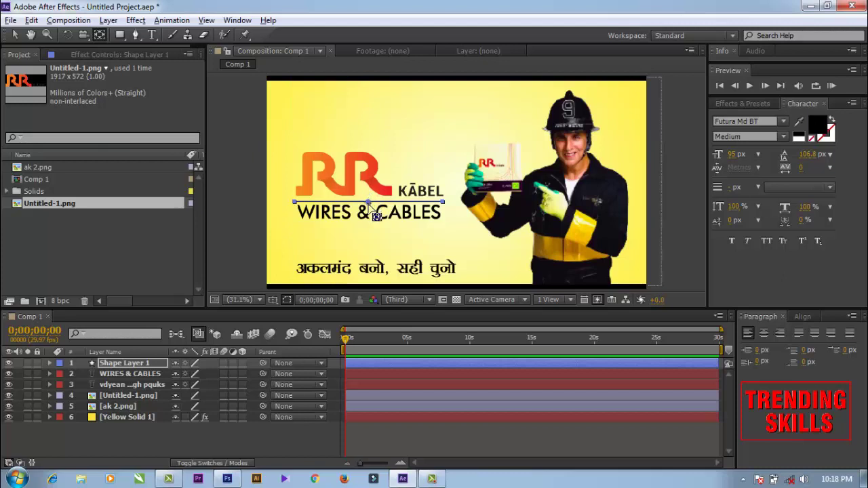
{"action": "left_click", "coordinate": [16, 37]}
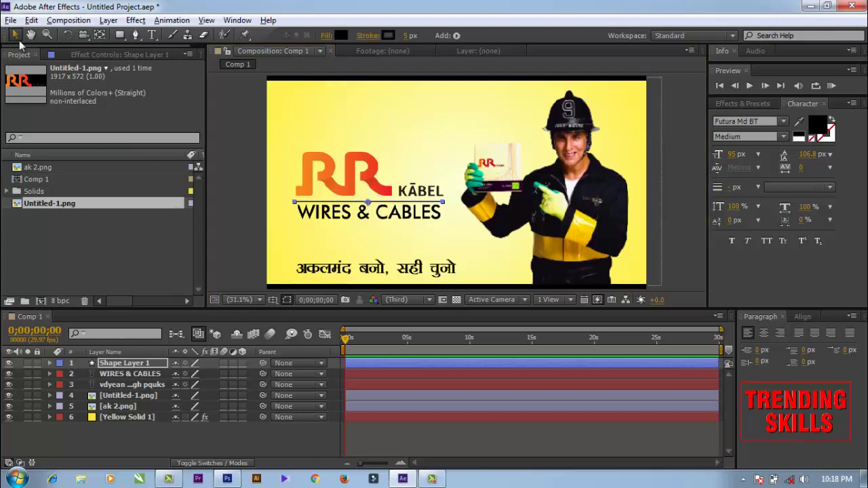
{"action": "left_click", "coordinate": [323, 237]}
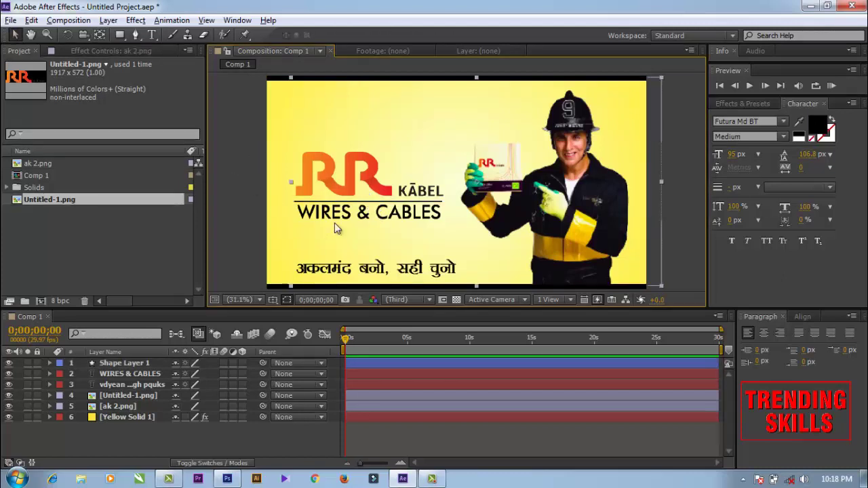
- Change the WIRES & CABLES font to Futura Lt BT Light
{"action": "left_click", "coordinate": [129, 374]}
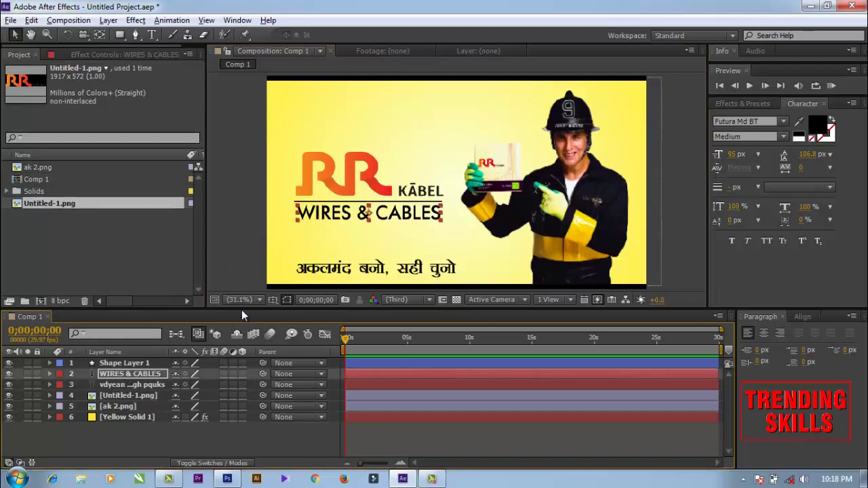
{"action": "left_click", "coordinate": [753, 122]}
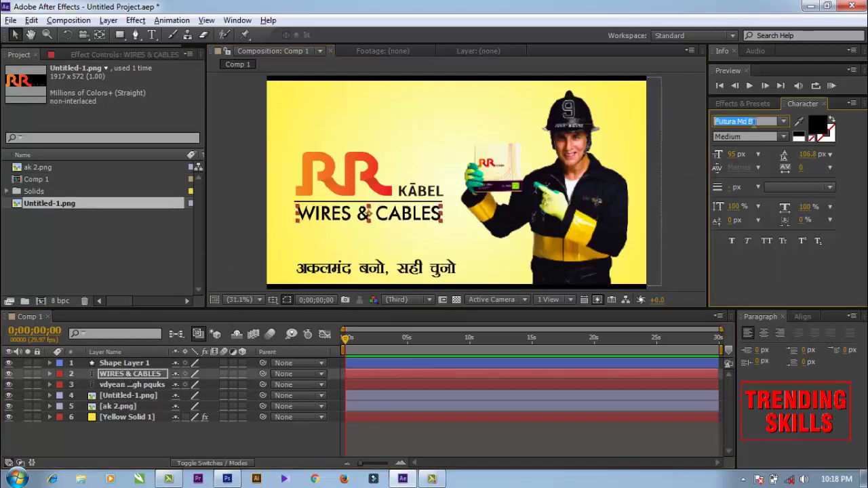
{"action": "key", "text": "Up"}
{"action": "key", "text": "Up"}
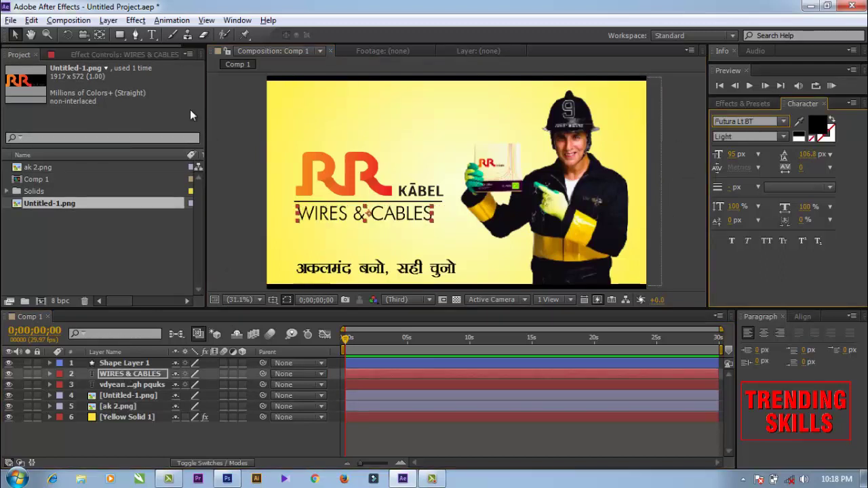
{"action": "left_click", "coordinate": [236, 144]}
{"action": "left_click", "coordinate": [342, 226]}
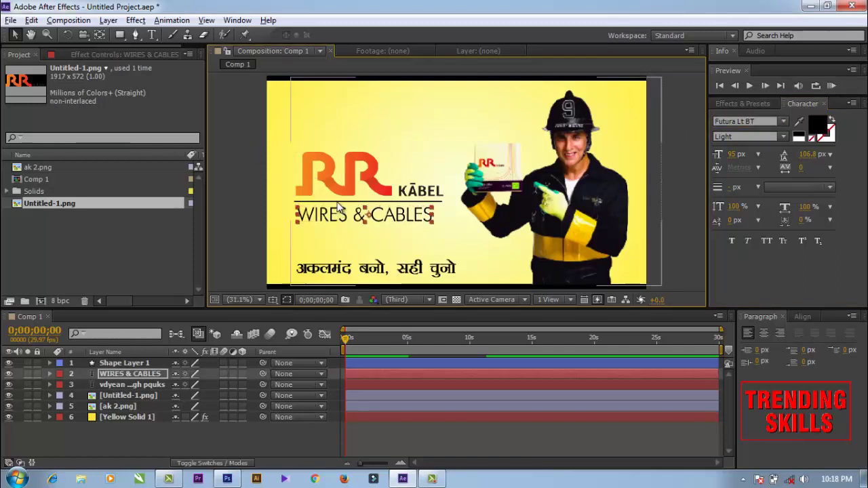
- Nudge the Hindi tagline up and break it onto two lines after बनो
{"action": "left_click", "coordinate": [333, 204]}
{"action": "left_click", "coordinate": [247, 190]}
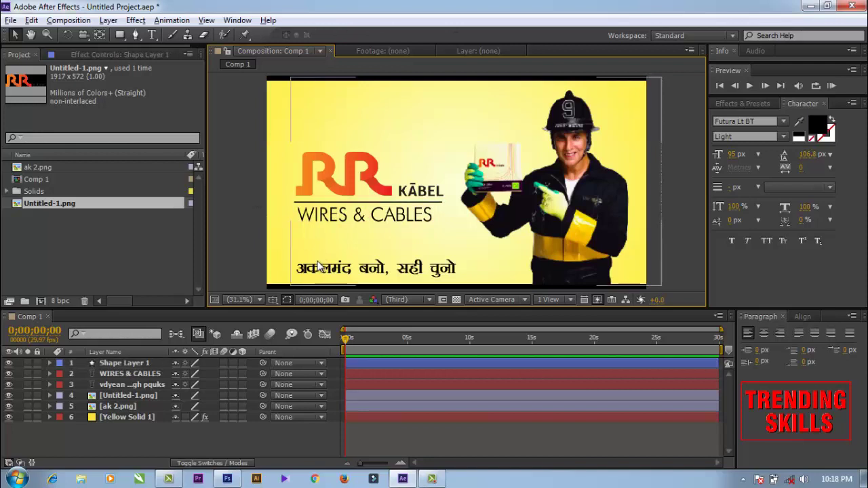
{"action": "left_click", "coordinate": [313, 274]}
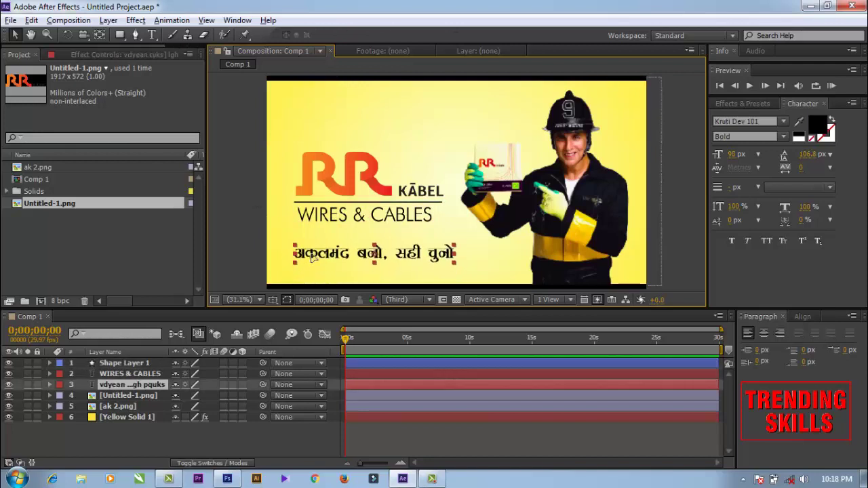
{"action": "left_click_drag", "start_coordinate": [313, 274], "coordinate": [312, 257]}
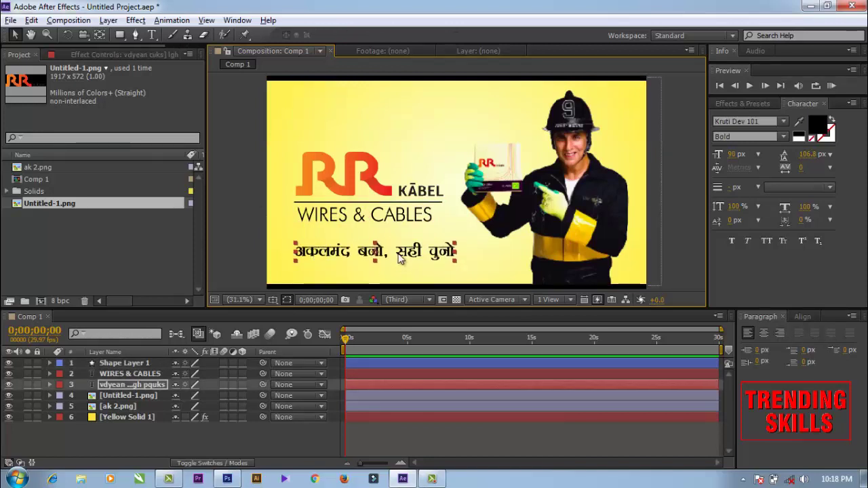
{"action": "double_click", "coordinate": [399, 257]}
{"action": "left_click", "coordinate": [396, 254]}
{"action": "key", "text": "Return"}
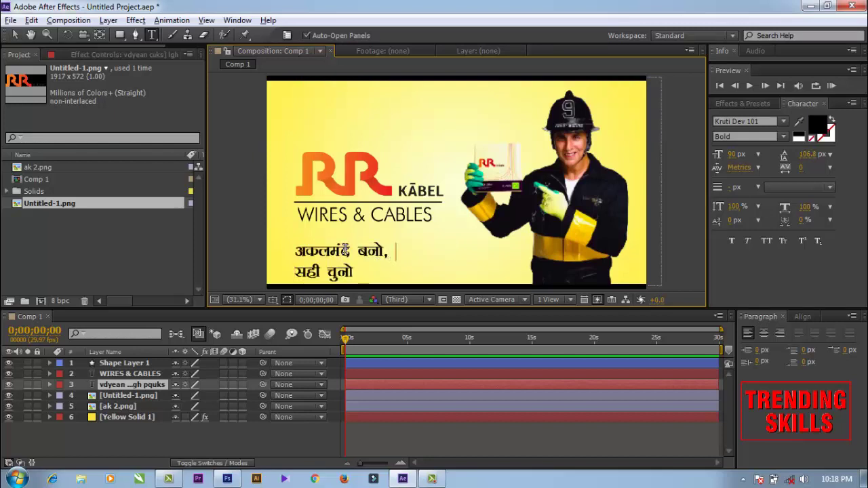
- Centre-align the tagline under the wordmark and tighten its leading to 92.8 px
{"action": "key", "text": "ctrl+a"}
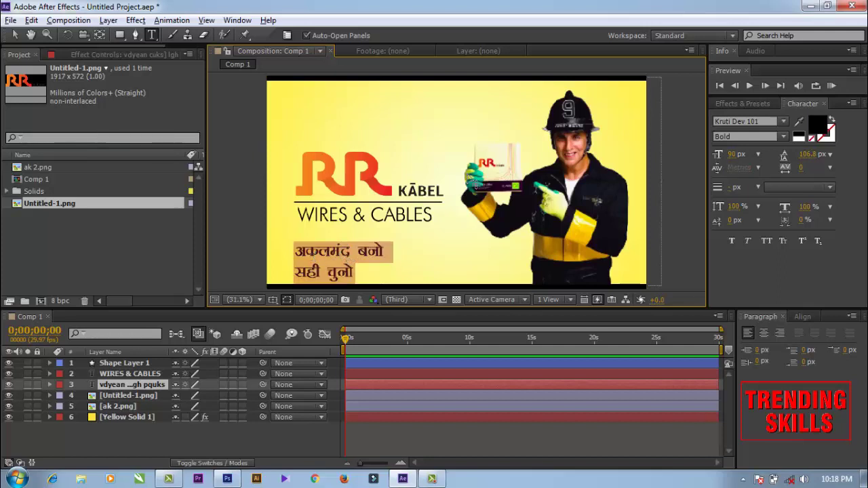
{"action": "left_click", "coordinate": [765, 333]}
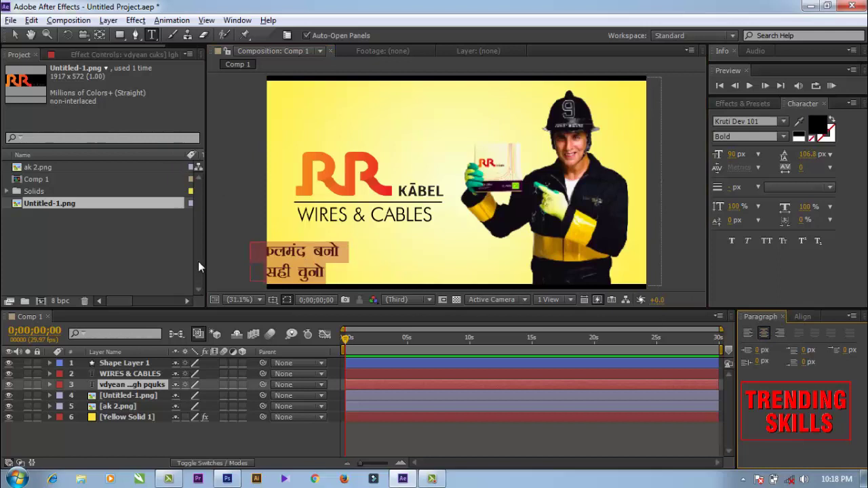
{"action": "left_click_drag", "start_coordinate": [290, 264], "coordinate": [353, 256]}
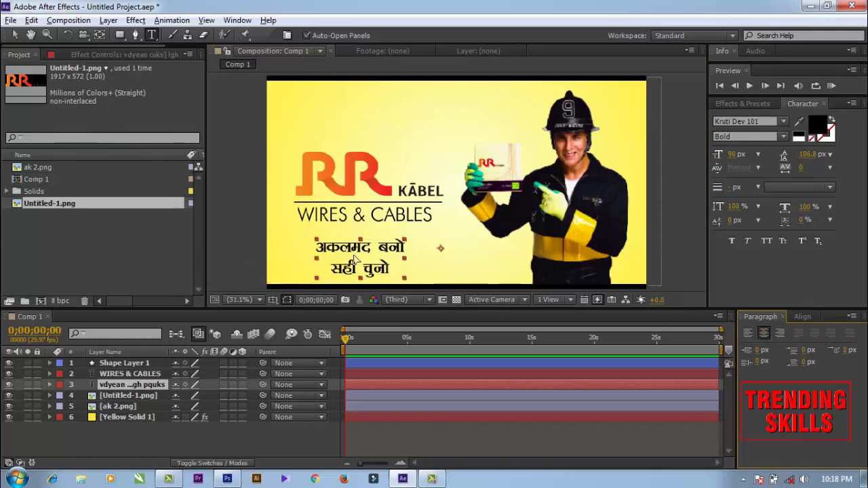
{"action": "key", "text": "alt+Up"}
{"action": "key", "text": "alt+Up"}
{"action": "key", "text": "alt+Up"}
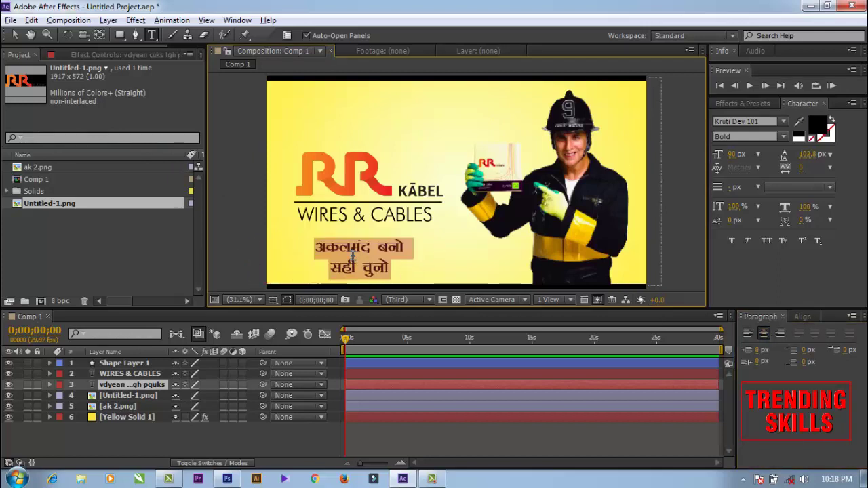
{"action": "key", "text": "alt+Up"}
{"action": "key", "text": "alt+Up"}
{"action": "key", "text": "alt+Up"}
{"action": "key", "text": "alt+Up"}
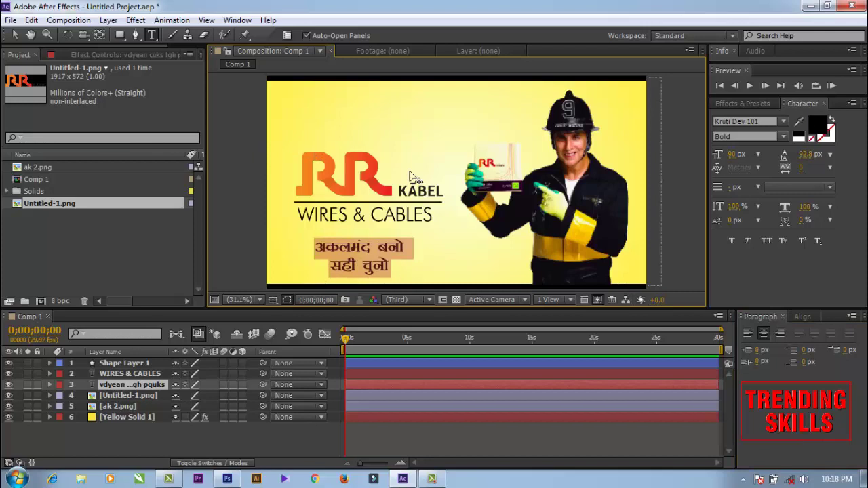
- Set the Hindi tagline's text colour to red A40000
{"action": "left_click", "coordinate": [819, 128]}
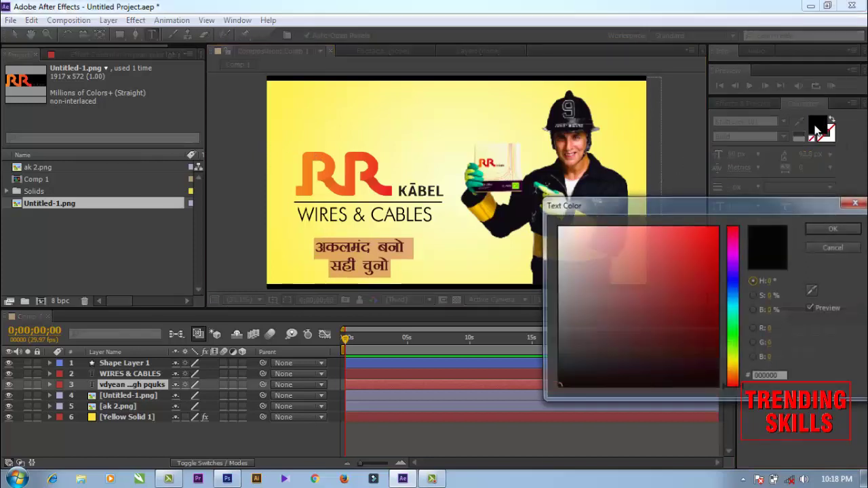
{"action": "left_click_drag", "start_coordinate": [713, 243], "coordinate": [722, 310]}
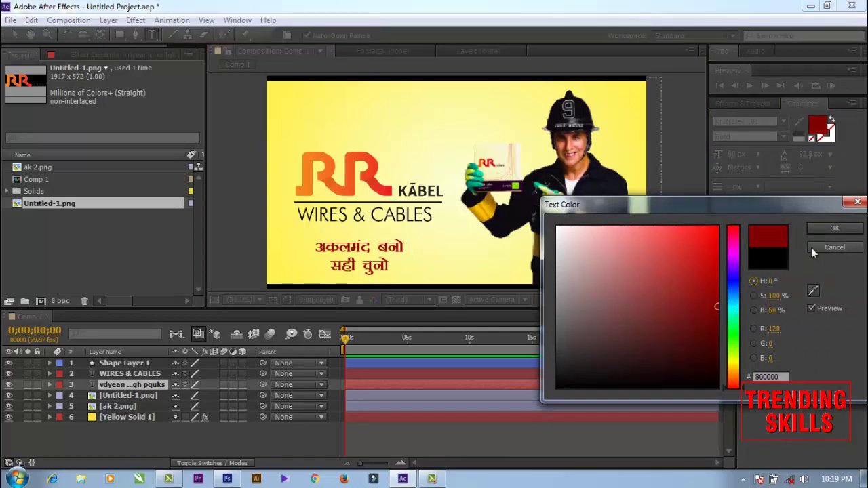
{"action": "left_click_drag", "start_coordinate": [708, 274], "coordinate": [732, 283]}
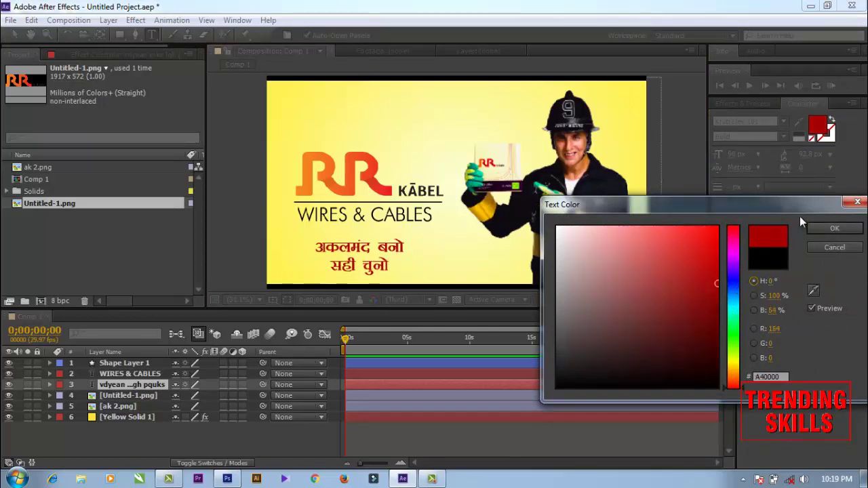
{"action": "left_click", "coordinate": [833, 228]}
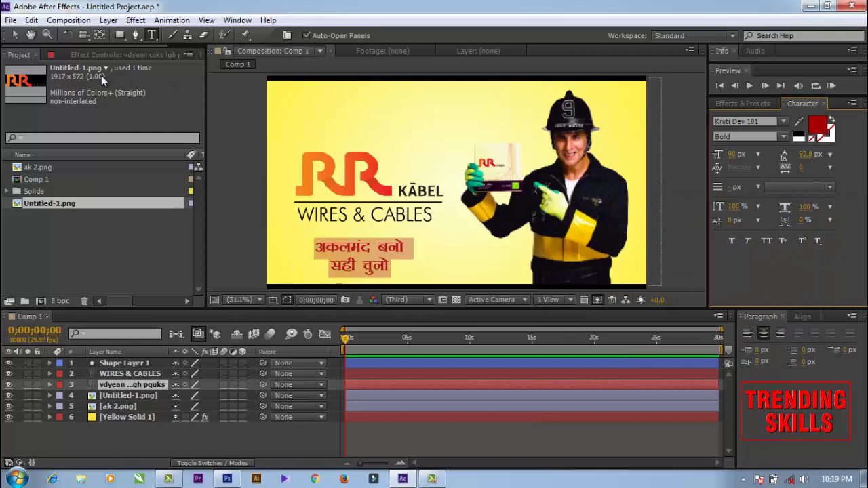
- Recentre the tagline's anchor point on the text
{"action": "left_click", "coordinate": [13, 36]}
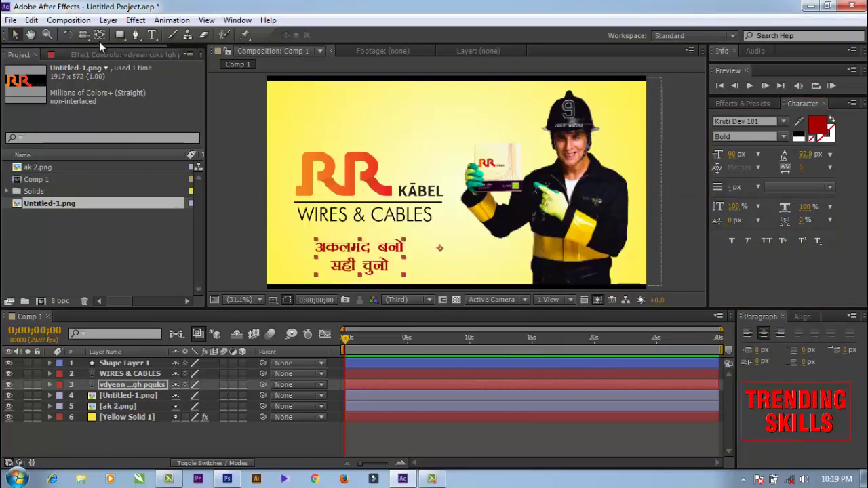
{"action": "left_click_drag", "start_coordinate": [439, 247], "coordinate": [360, 255]}
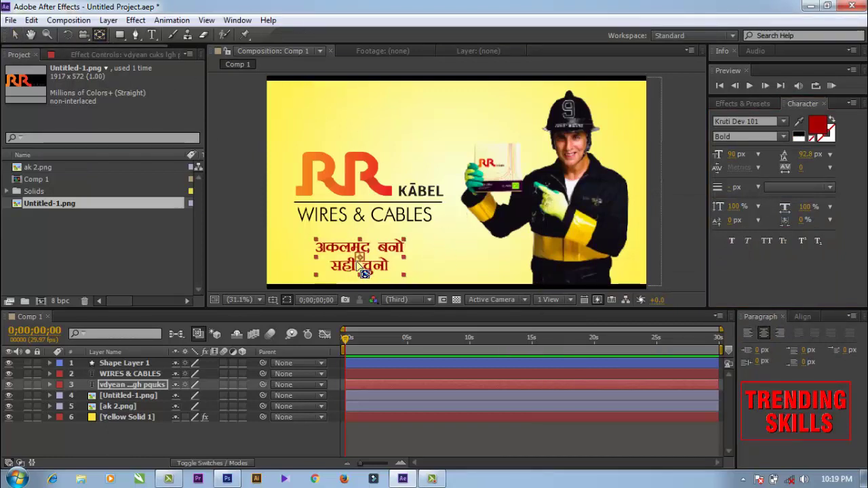
{"action": "left_click", "coordinate": [244, 230]}
{"action": "left_click", "coordinate": [343, 250]}
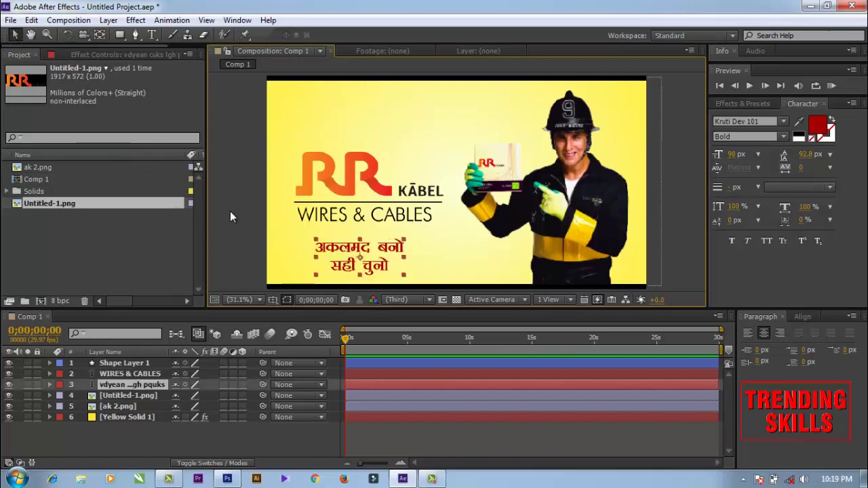
- Rejoin the tagline onto one line with a comma after बनो and set it to 77 px
{"action": "double_click", "coordinate": [332, 268]}
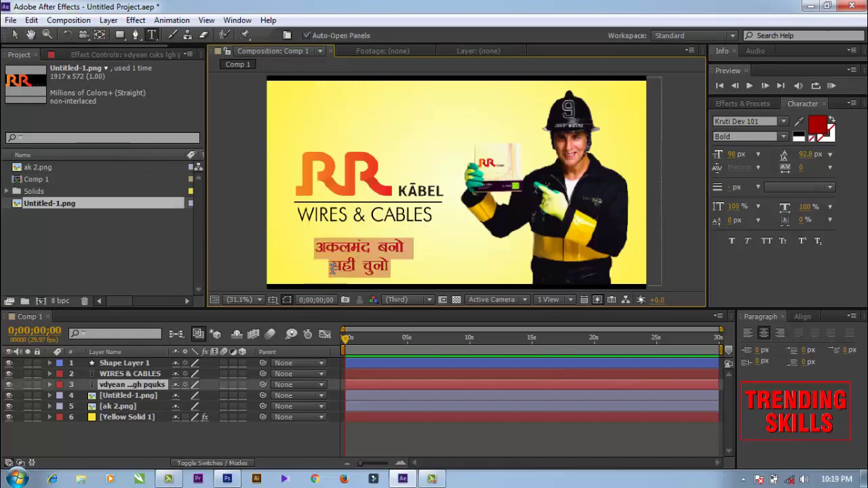
{"action": "left_click", "coordinate": [333, 269]}
{"action": "key", "text": "BackSpace"}
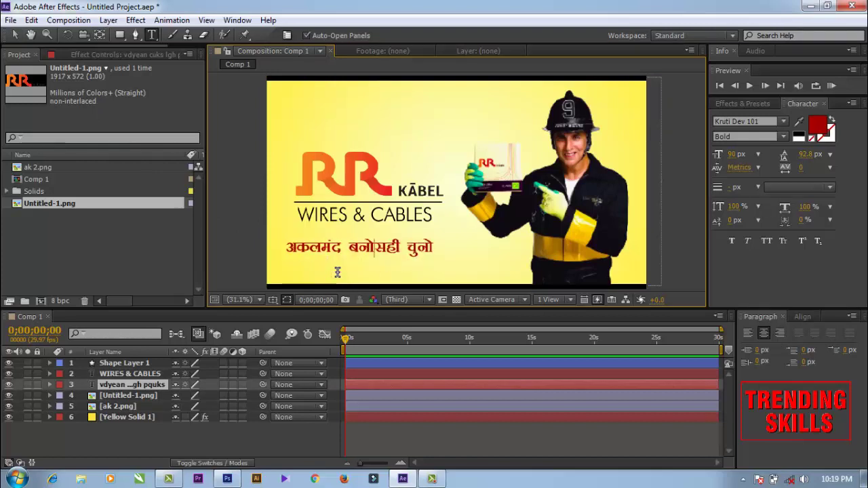
{"action": "type", "text": ","}
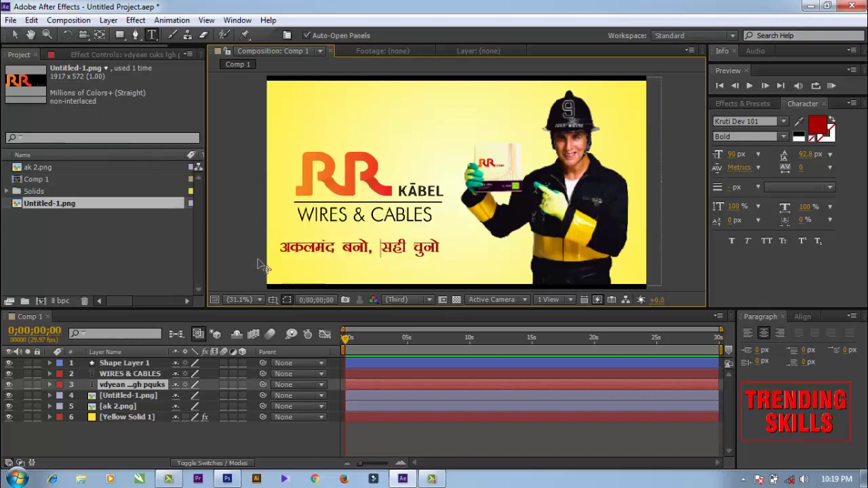
{"action": "key", "text": "ctrl+a"}
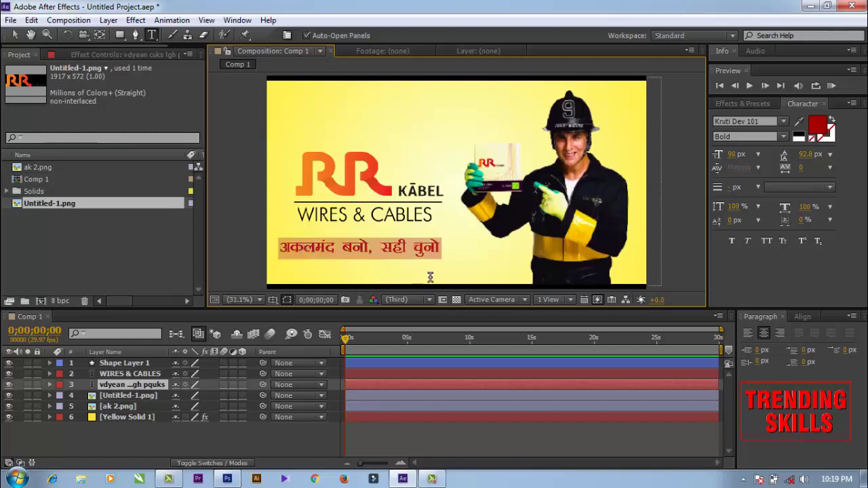
{"action": "left_click_drag", "start_coordinate": [729, 154], "coordinate": [707, 163]}
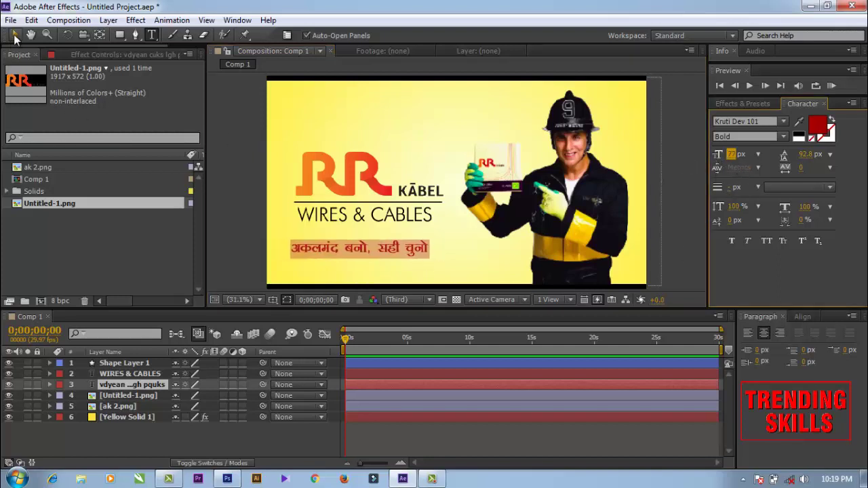
{"action": "left_click", "coordinate": [15, 35]}
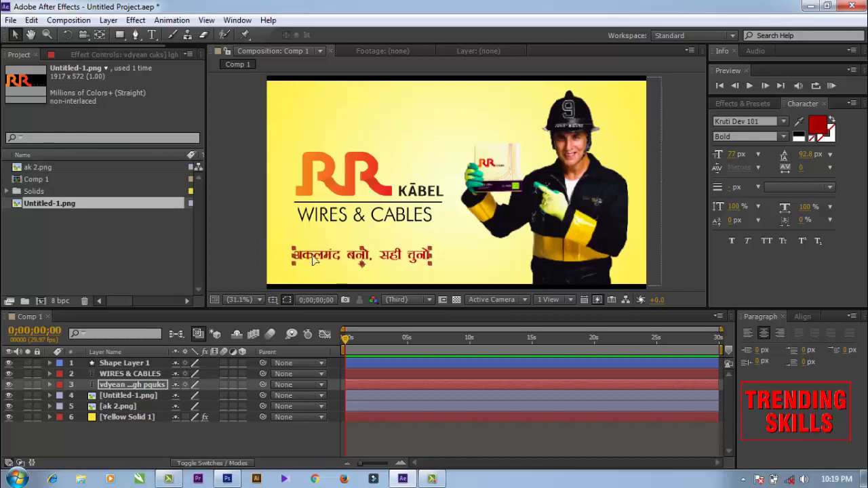
{"action": "left_click", "coordinate": [234, 258]}
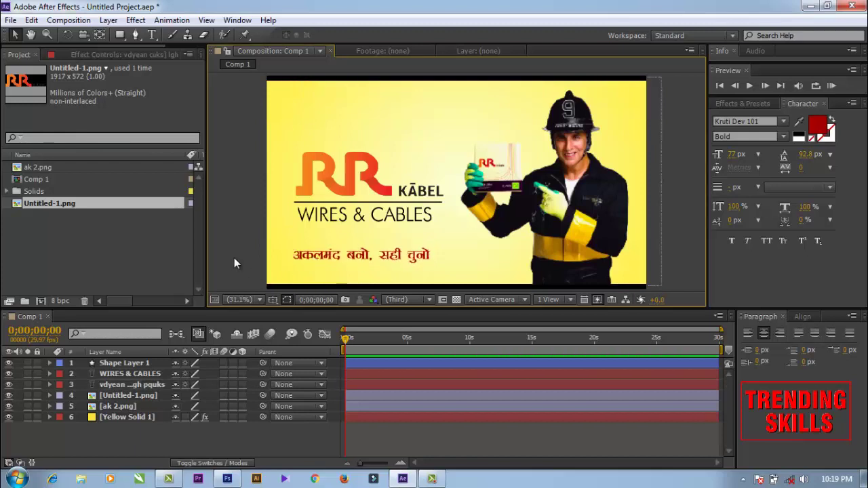
{"action": "left_click", "coordinate": [526, 197]}
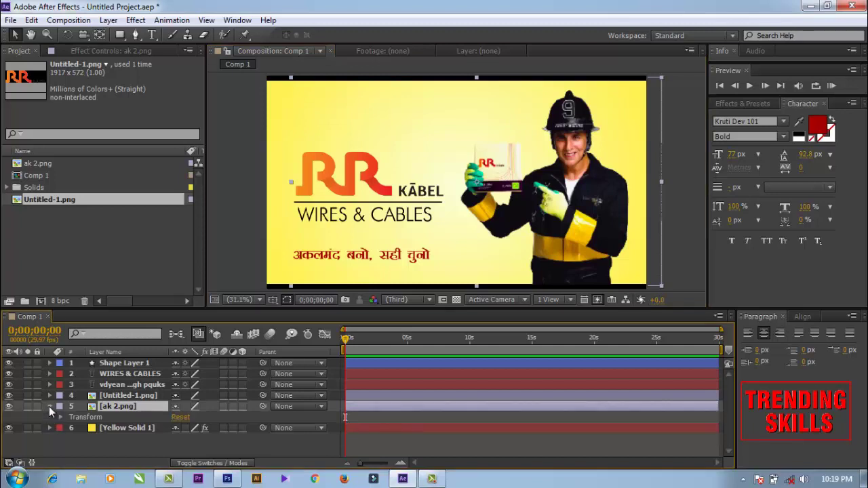
- Keyframe ak 2.png's Position off-frame right at 0s and at 1062.9, 536.8 at 1s
{"action": "key", "text": "p"}
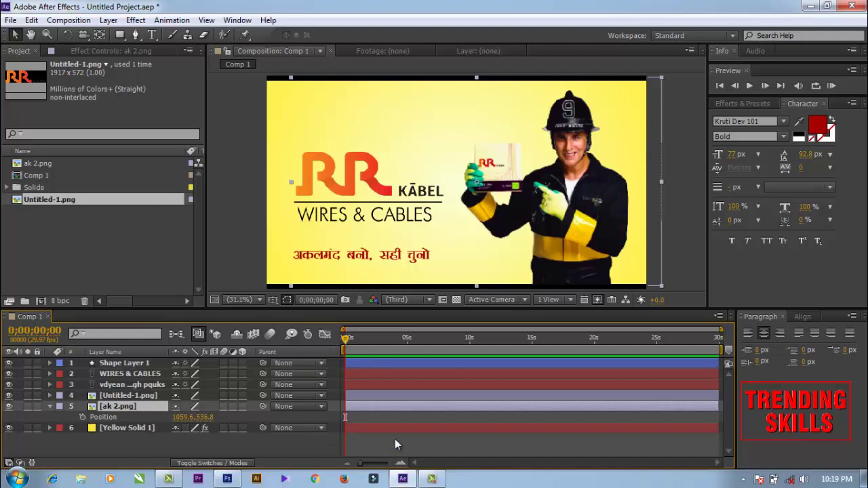
{"action": "left_click", "coordinate": [400, 464]}
{"action": "left_click", "coordinate": [400, 464]}
{"action": "left_click", "coordinate": [400, 464]}
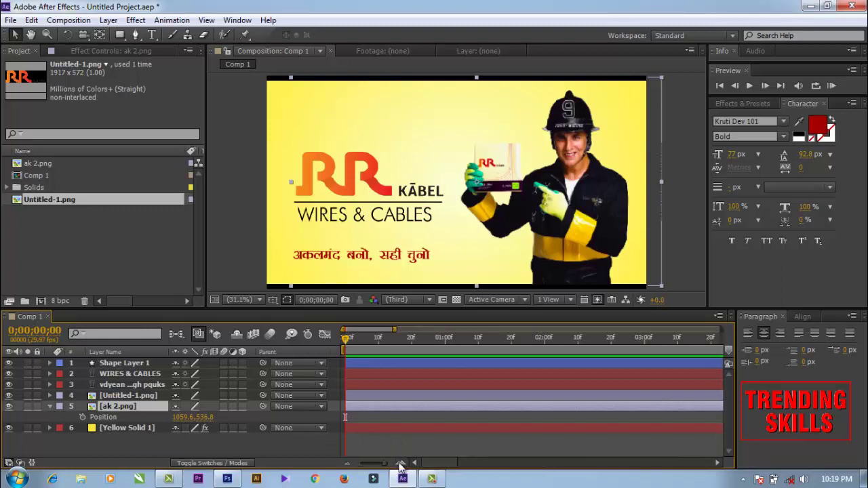
{"action": "left_click", "coordinate": [358, 462]}
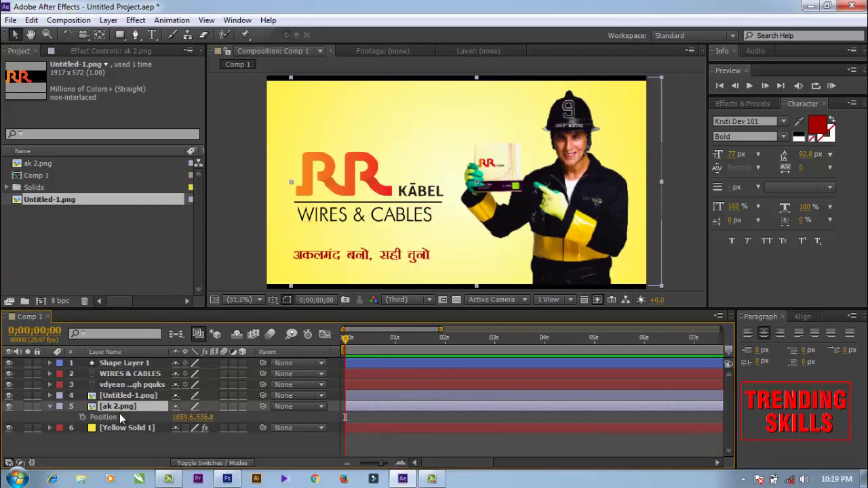
{"action": "left_click", "coordinate": [82, 417]}
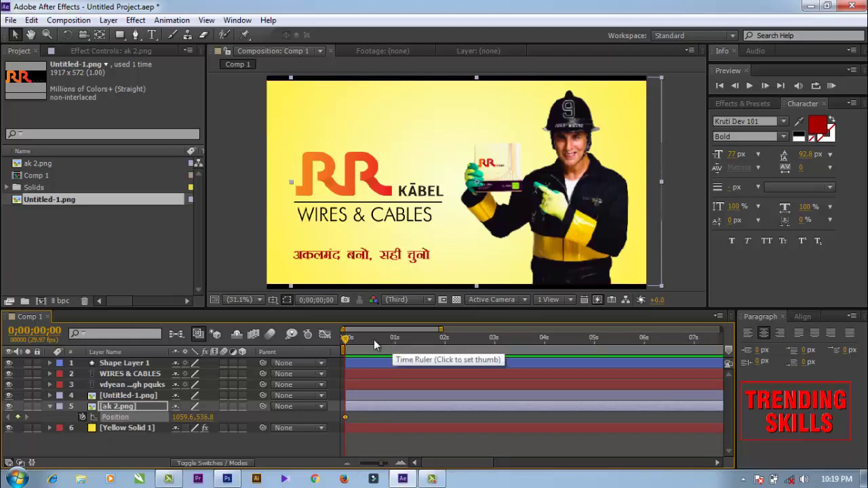
{"action": "left_click", "coordinate": [83, 417]}
{"action": "left_click_drag", "start_coordinate": [534, 199], "coordinate": [727, 200]}
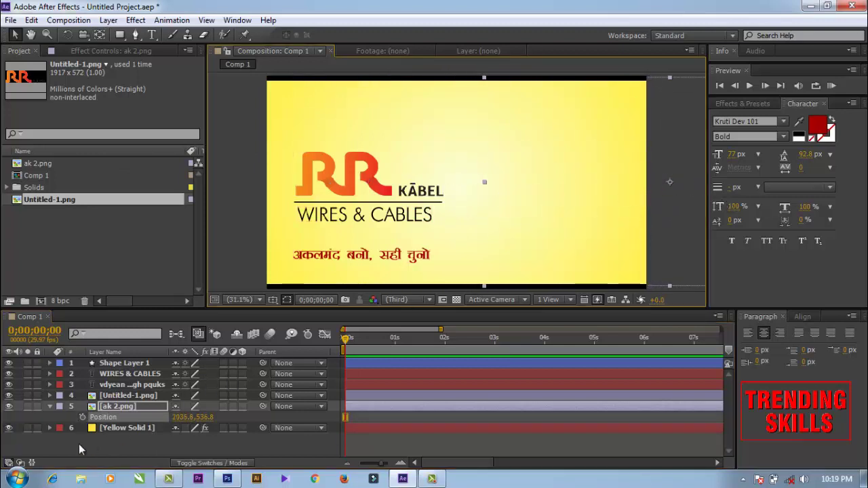
{"action": "left_click", "coordinate": [82, 417]}
{"action": "left_click", "coordinate": [394, 343]}
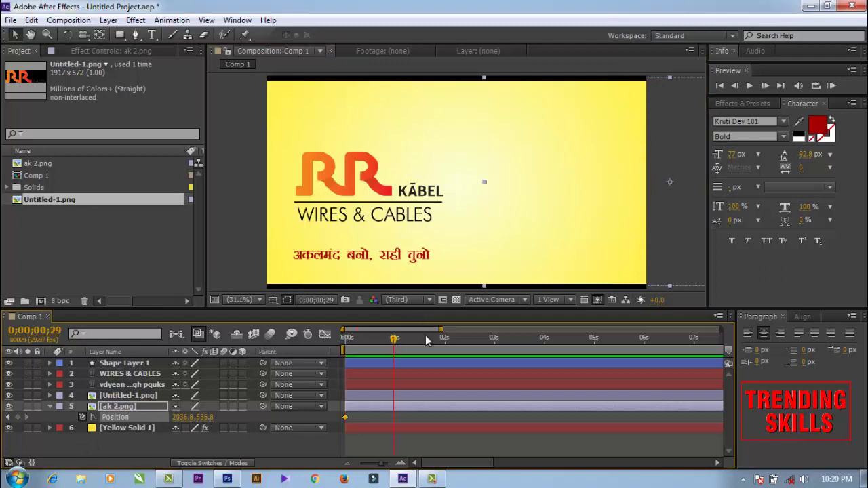
{"action": "left_click_drag", "start_coordinate": [671, 237], "coordinate": [477, 237]}
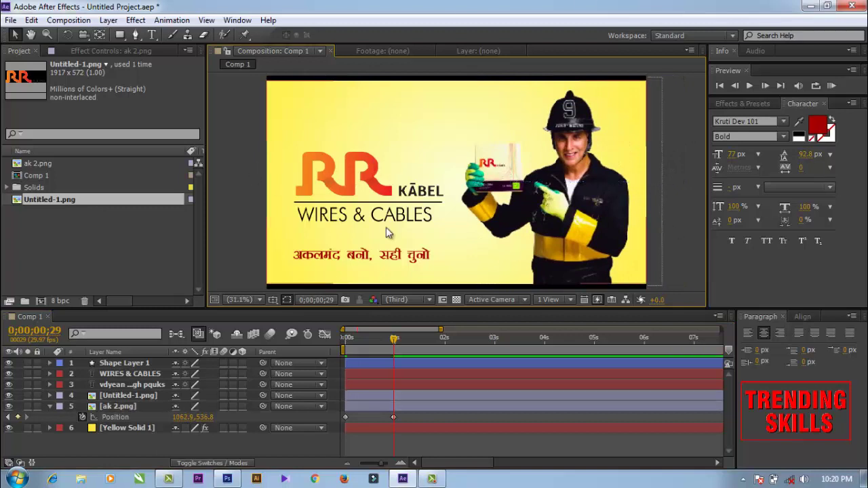
{"action": "left_click", "coordinate": [369, 176]}
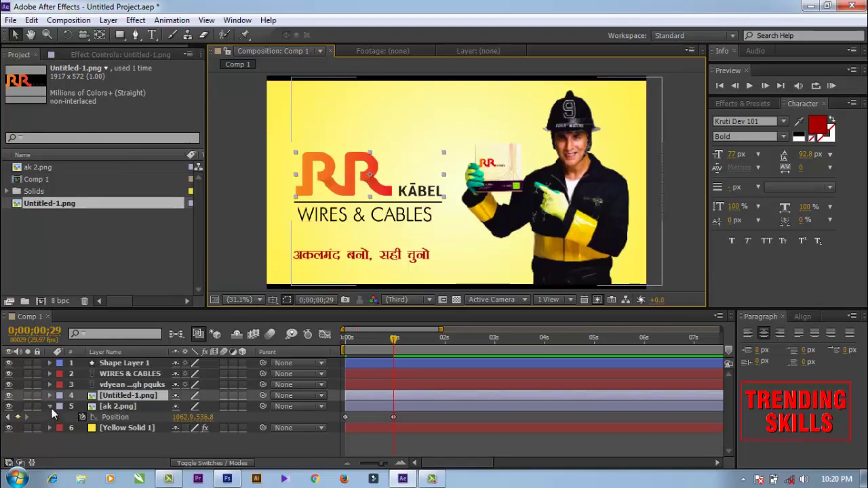
- Try keyframing the RR KABEL logo's Scale, then remove those scale keyframes
{"action": "left_click", "coordinate": [49, 406]}
{"action": "key", "text": "s"}
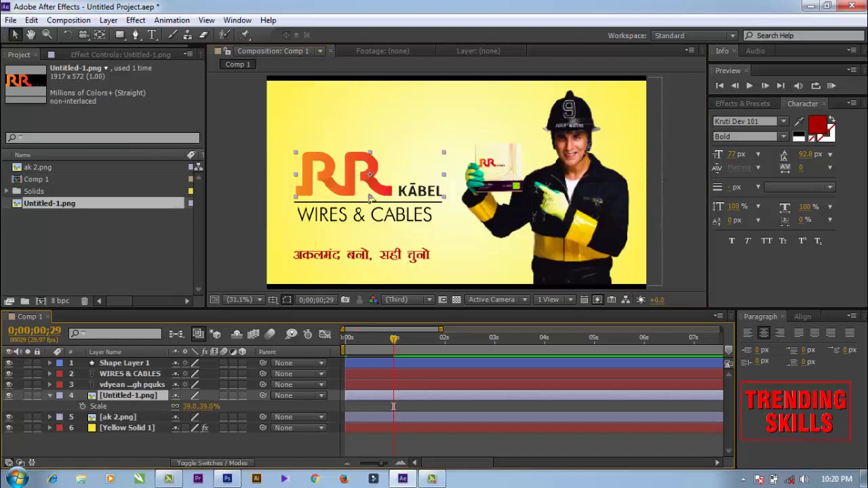
{"action": "left_click_drag", "start_coordinate": [369, 197], "coordinate": [210, 207]}
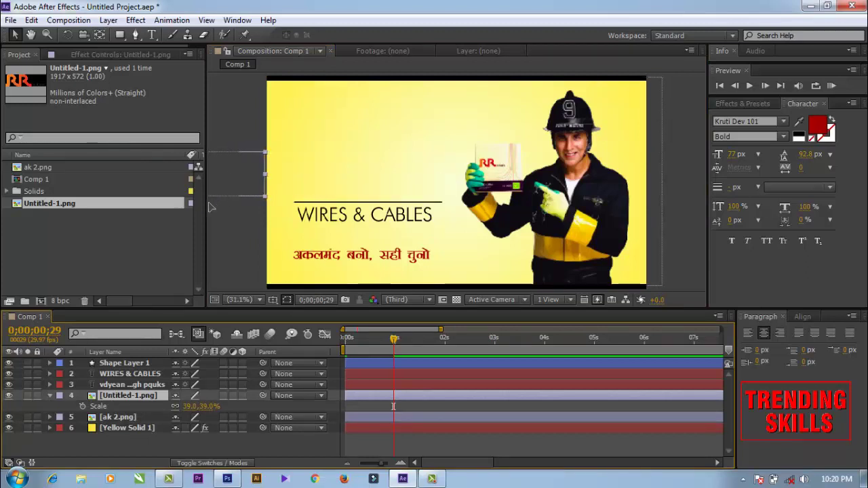
{"action": "left_click", "coordinate": [163, 396]}
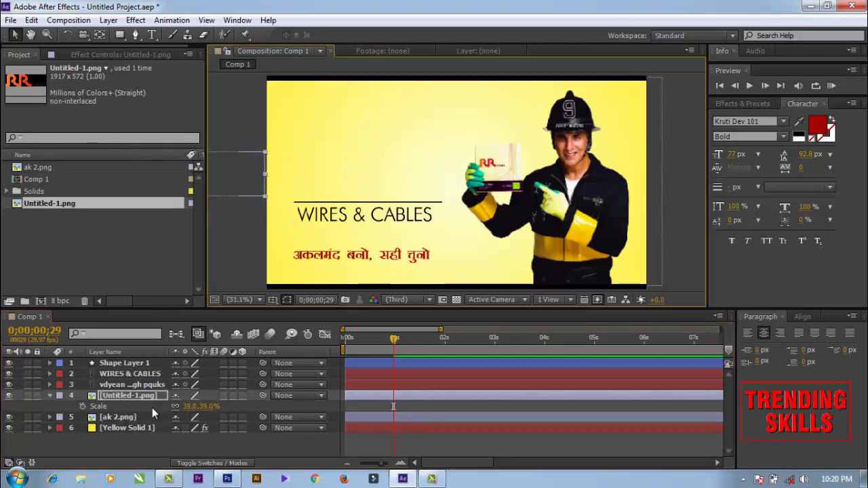
{"action": "left_click", "coordinate": [82, 406]}
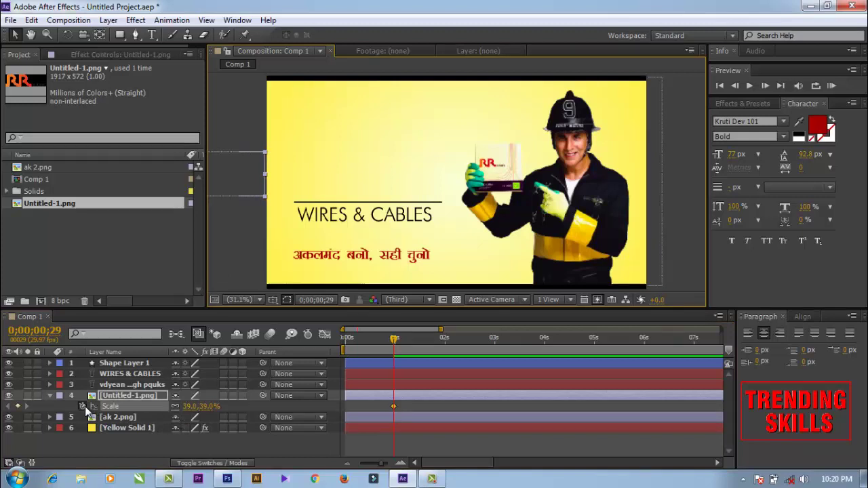
{"action": "left_click", "coordinate": [419, 340]}
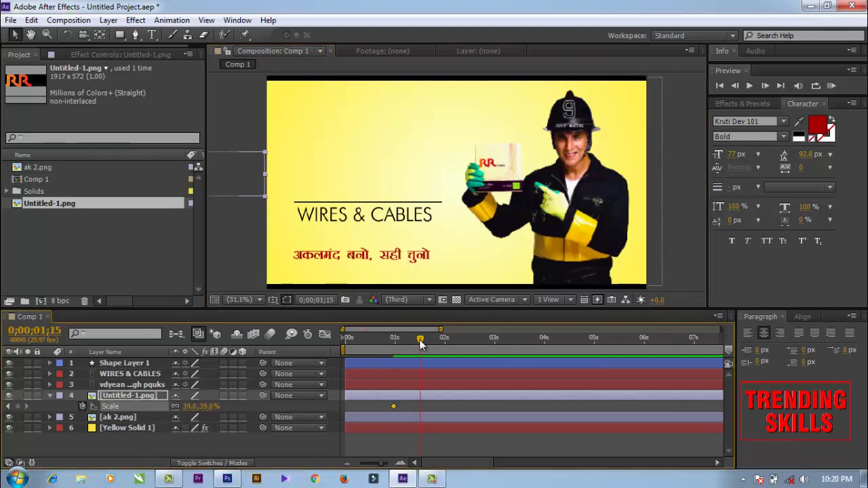
{"action": "mouse_move", "coordinate": [189, 406]}
{"action": "left_mouse_down"}
{"action": "mouse_move", "coordinate": [209, 408]}
{"action": "mouse_move", "coordinate": [177, 410]}
{"action": "left_mouse_up"}
{"action": "left_click", "coordinate": [95, 419], "text": "ctrl"}
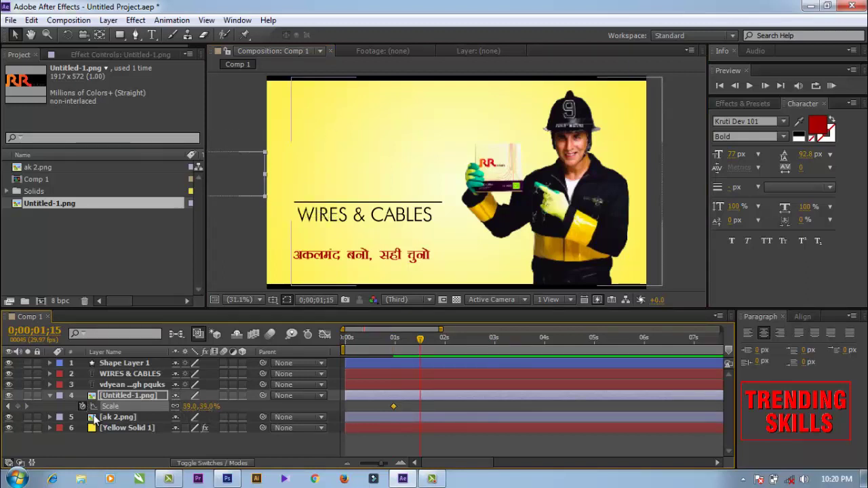
{"action": "left_click", "coordinate": [82, 407]}
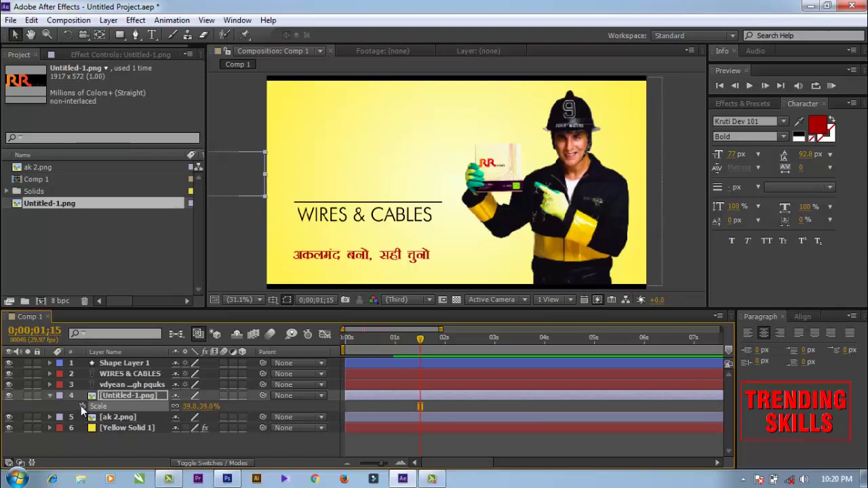
{"action": "left_click", "coordinate": [81, 407]}
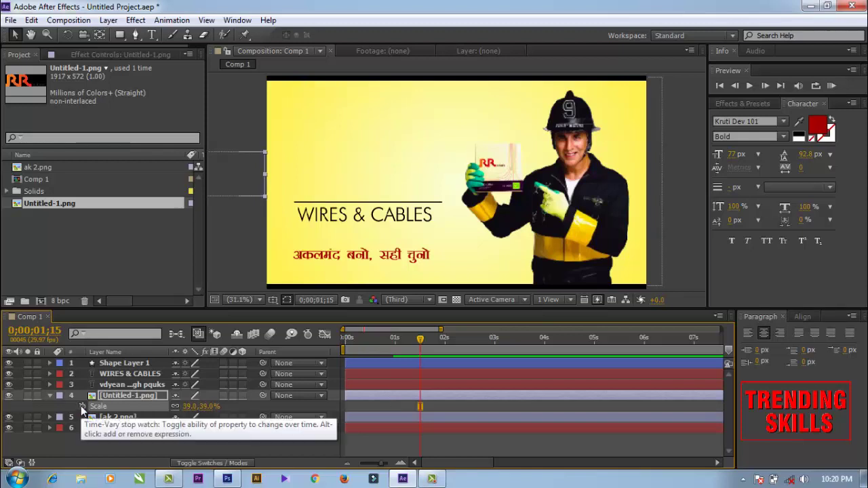
- Keyframe the logo's Position off-screen left at 0;00;00;29 and at 516.9, 498.2 at 0;00;01;16
{"action": "key", "text": "p"}
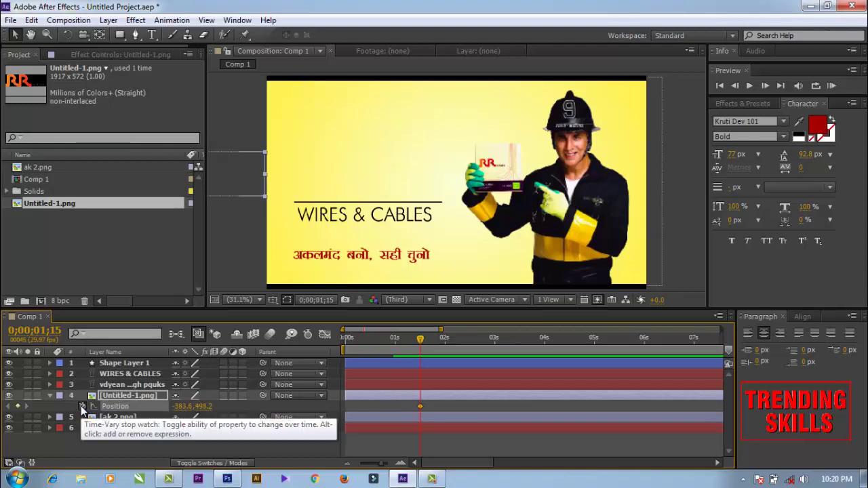
{"action": "left_click", "coordinate": [81, 407]}
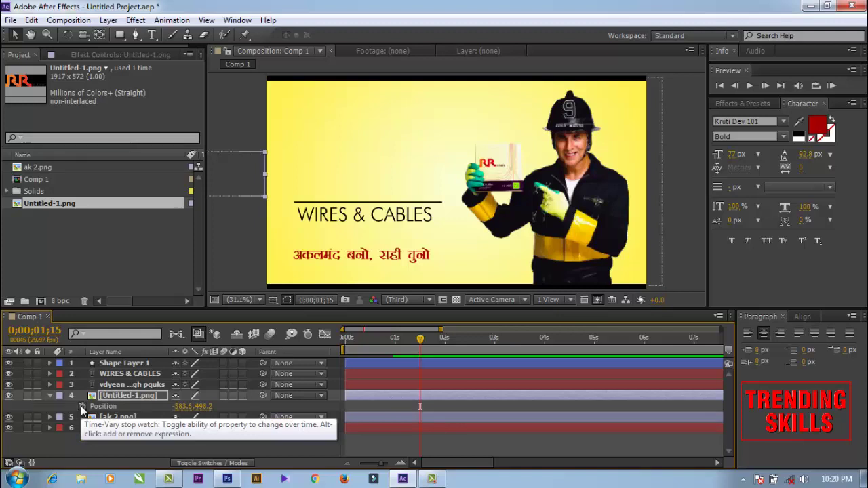
{"action": "left_click", "coordinate": [82, 406]}
{"action": "left_click_drag", "start_coordinate": [181, 406], "coordinate": [394, 406]}
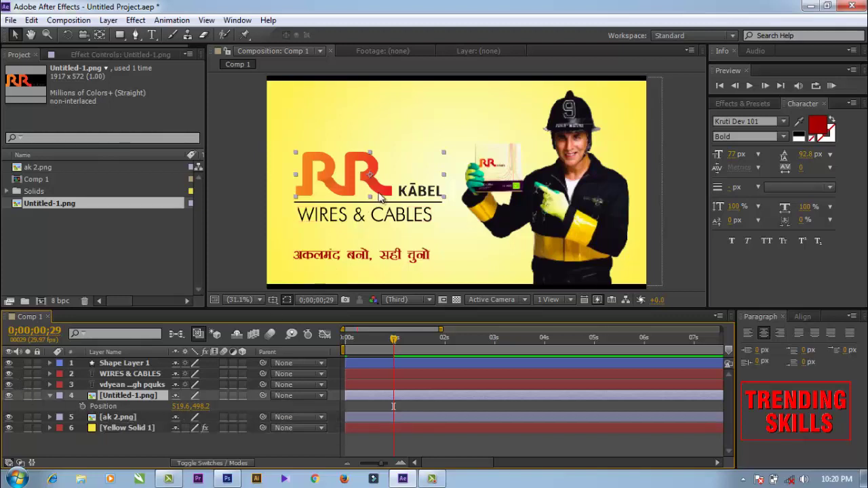
{"action": "left_click_drag", "start_coordinate": [370, 192], "coordinate": [200, 192]}
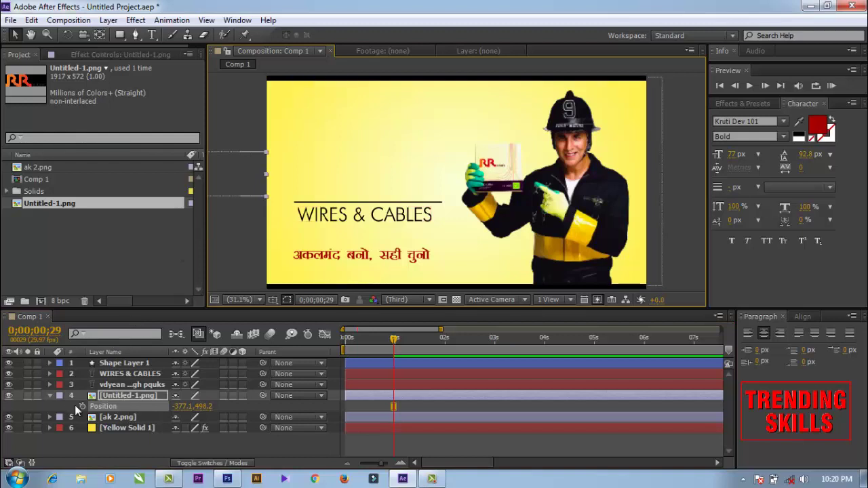
{"action": "left_click", "coordinate": [422, 341]}
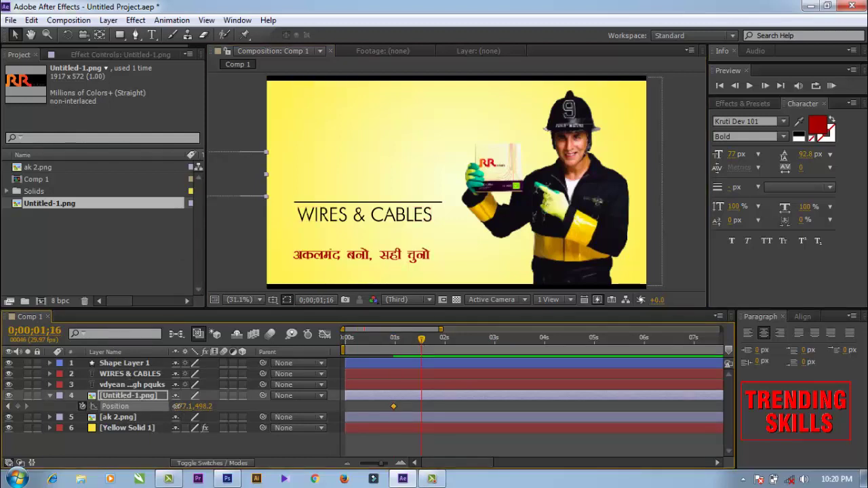
{"action": "left_click_drag", "start_coordinate": [178, 408], "coordinate": [348, 427]}
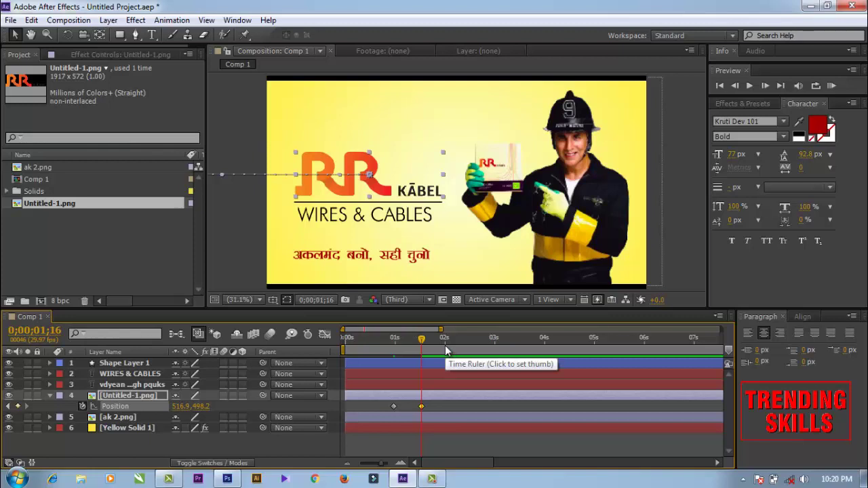
- Keyframe Shape Layer 1's Position off-frame left at 1;16 and at 511.6, 642.4 at 2;00
{"action": "left_click", "coordinate": [49, 396]}
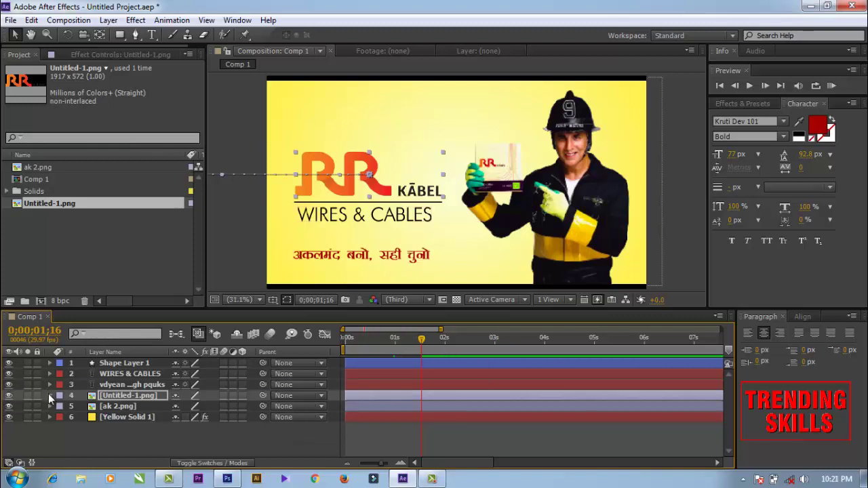
{"action": "left_click", "coordinate": [121, 364]}
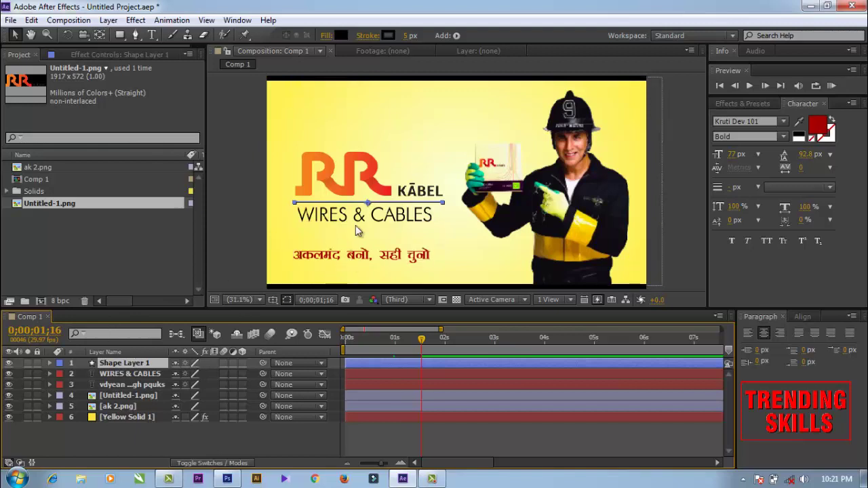
{"action": "key", "text": "s"}
{"action": "key", "text": "s"}
{"action": "key", "text": "p"}
{"action": "left_click_drag", "start_coordinate": [182, 380], "coordinate": [64, 364]}
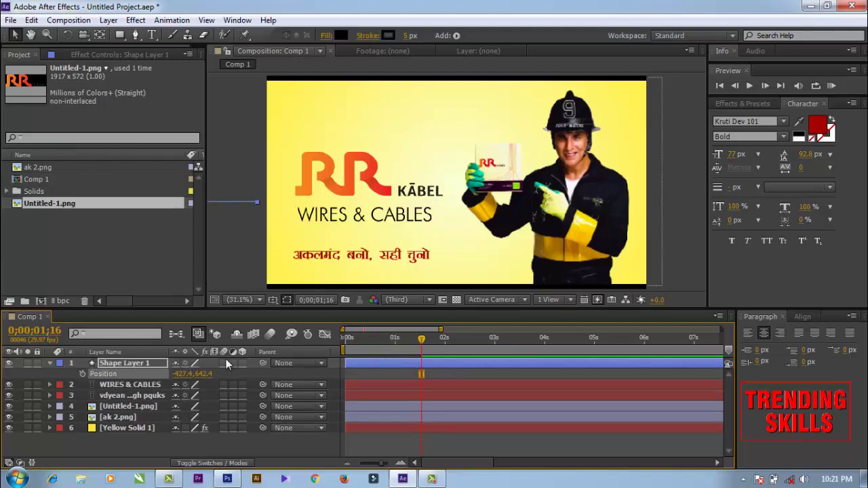
{"action": "left_click", "coordinate": [81, 374]}
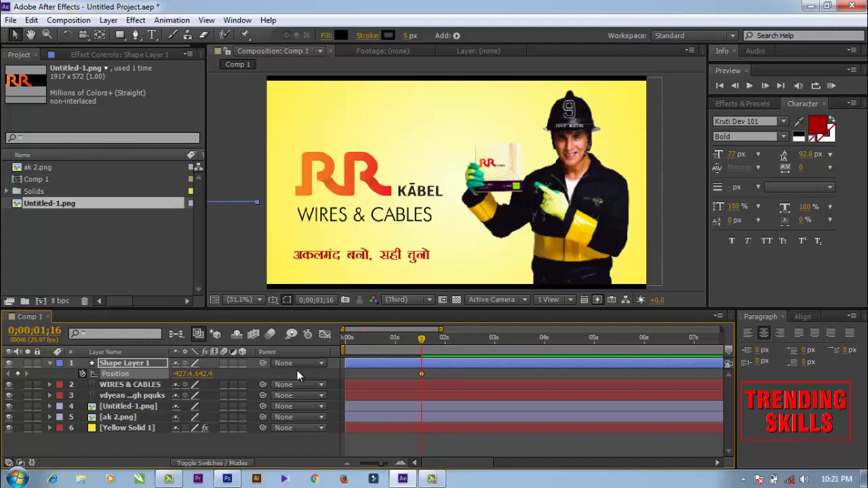
{"action": "left_click", "coordinate": [445, 343]}
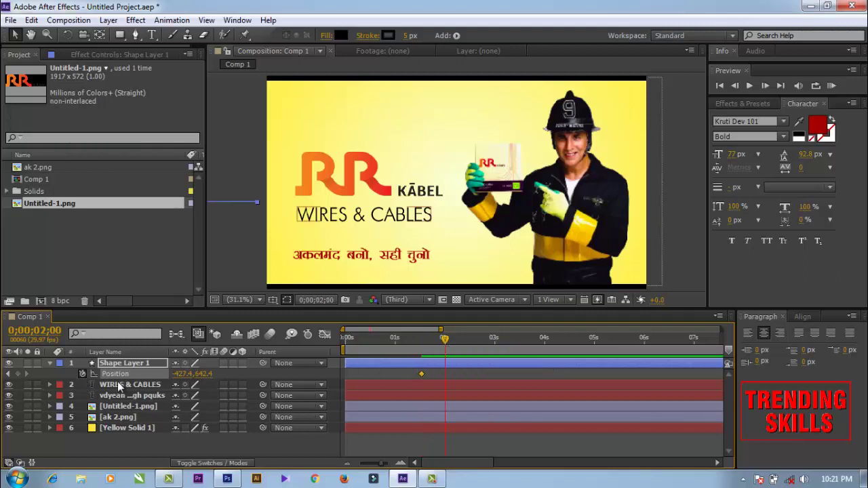
{"action": "left_click_drag", "start_coordinate": [182, 374], "coordinate": [185, 374]}
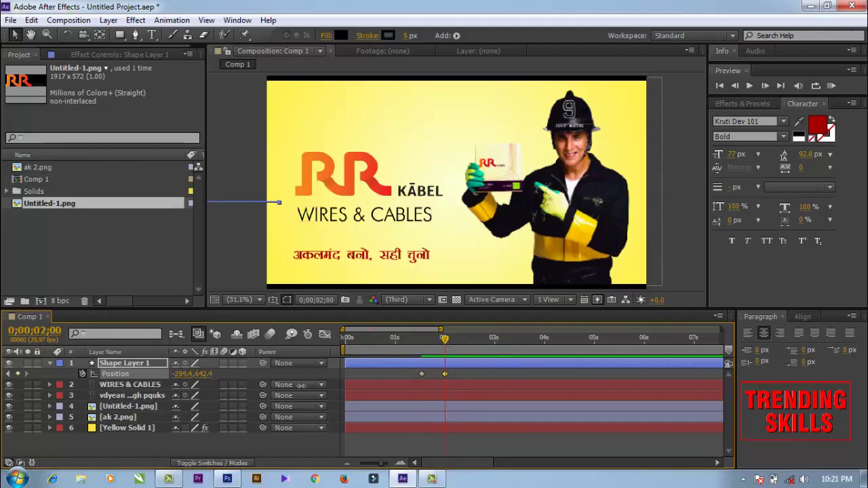
{"action": "left_click_drag", "start_coordinate": [301, 385], "coordinate": [546, 395]}
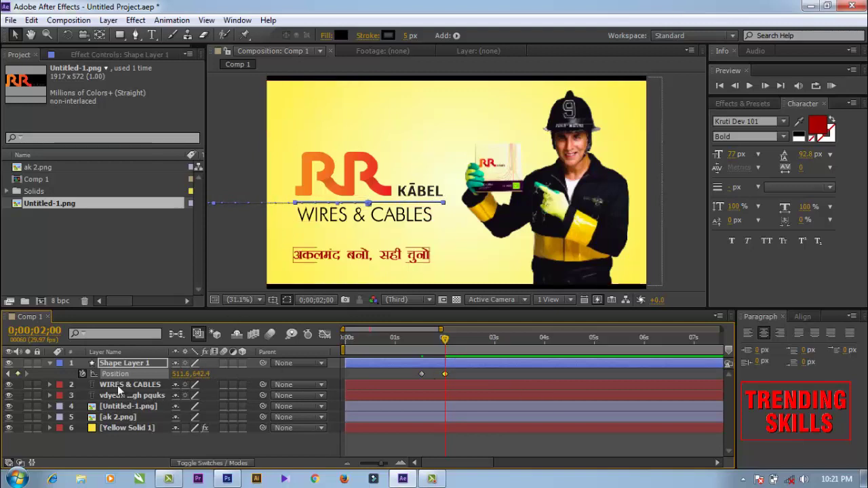
{"action": "left_click", "coordinate": [50, 364]}
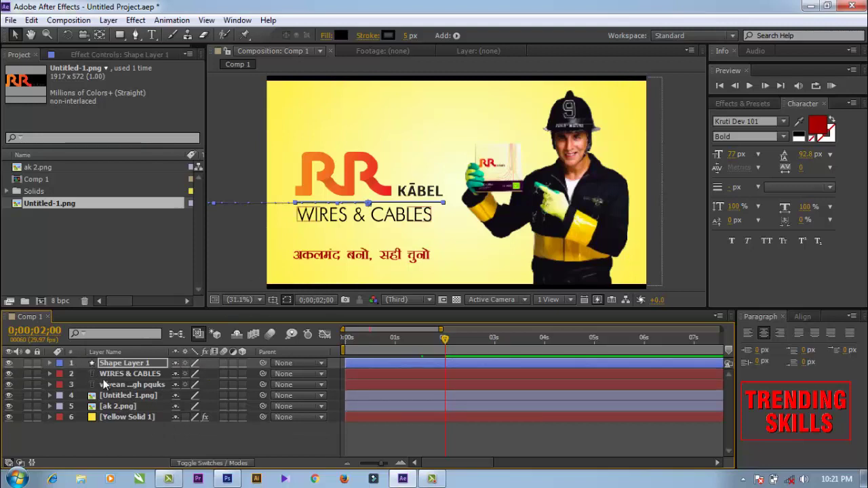
- Keyframe WIRES & CABLES Position off-canvas left at 2:00 and at 519.3, 701.2 at 2:17
{"action": "left_click", "coordinate": [115, 375]}
{"action": "key", "text": "alt+shift+p"}
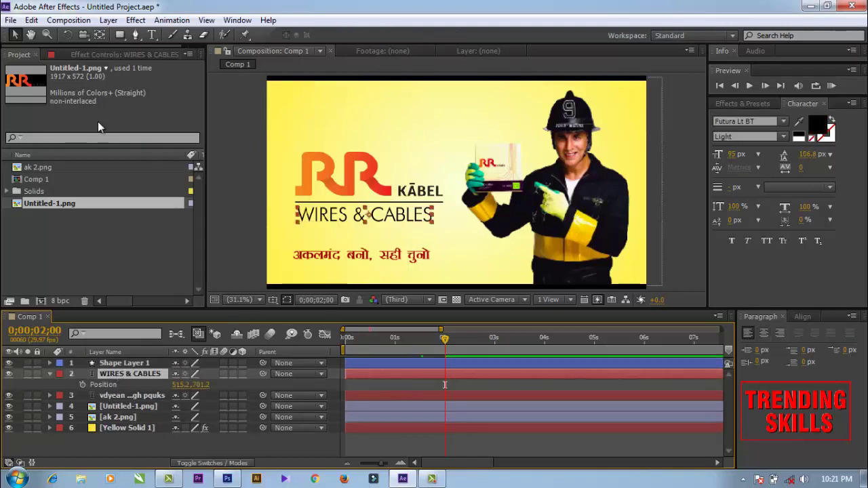
{"action": "left_click_drag", "start_coordinate": [383, 218], "coordinate": [217, 219]}
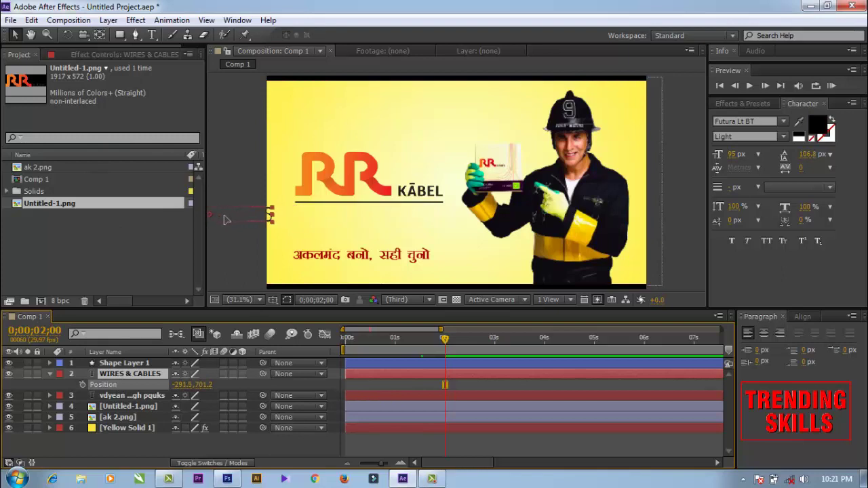
{"action": "left_click", "coordinate": [155, 384]}
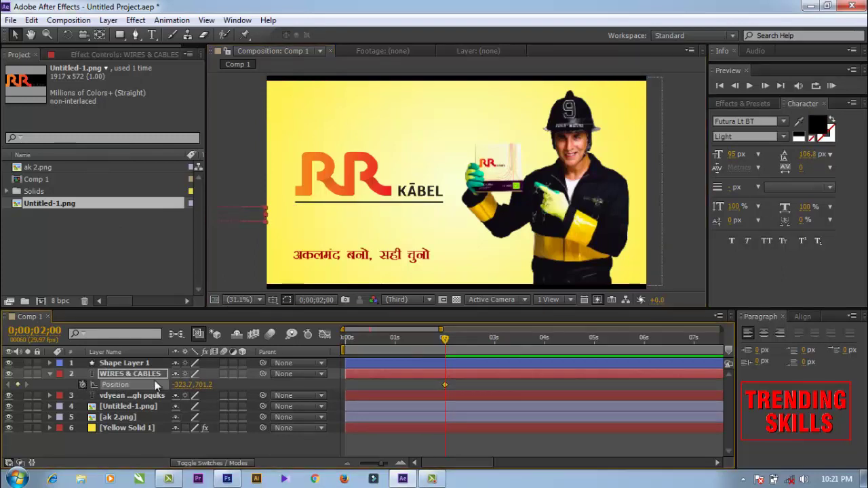
{"action": "left_click", "coordinate": [472, 339]}
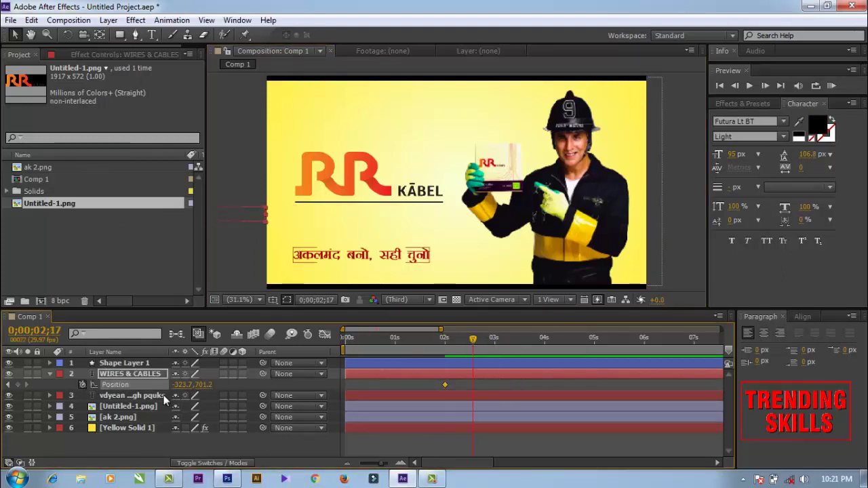
{"action": "left_click_drag", "start_coordinate": [185, 393], "coordinate": [704, 391]}
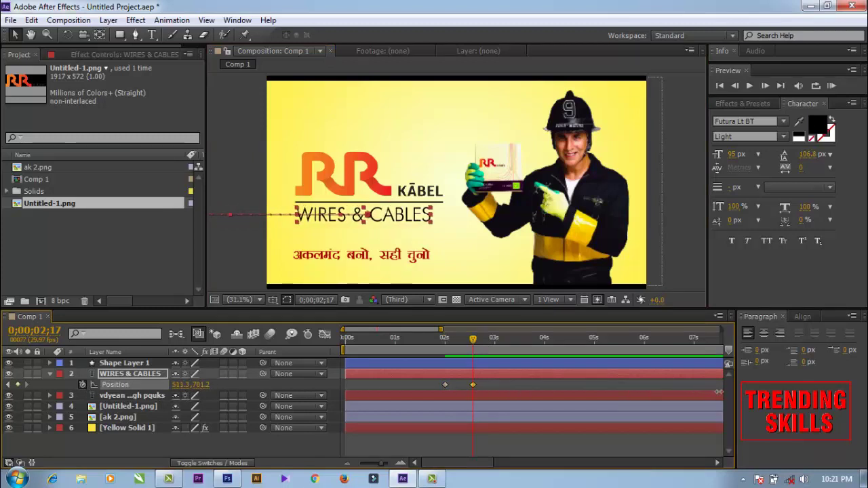
{"action": "left_click_drag", "start_coordinate": [704, 391], "coordinate": [722, 391]}
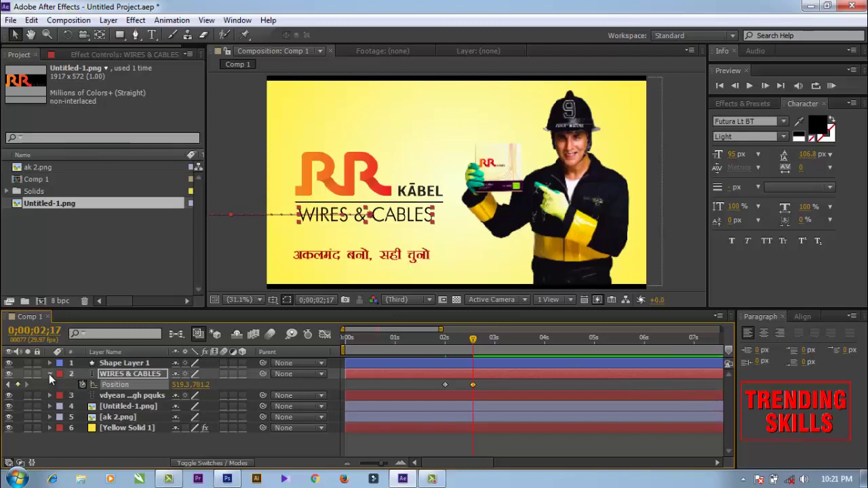
- Move the Hindi tagline layer off the left edge of the canvas
{"action": "left_click", "coordinate": [50, 374]}
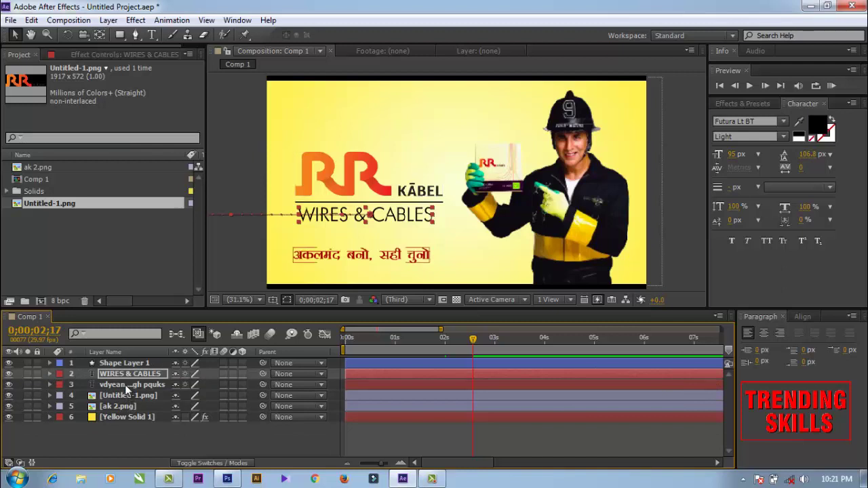
{"action": "left_click", "coordinate": [412, 261]}
{"action": "mouse_move", "coordinate": [411, 261]}
{"action": "left_mouse_down"}
{"action": "mouse_move", "coordinate": [228, 268]}
{"action": "mouse_move", "coordinate": [238, 263]}
{"action": "left_mouse_up"}
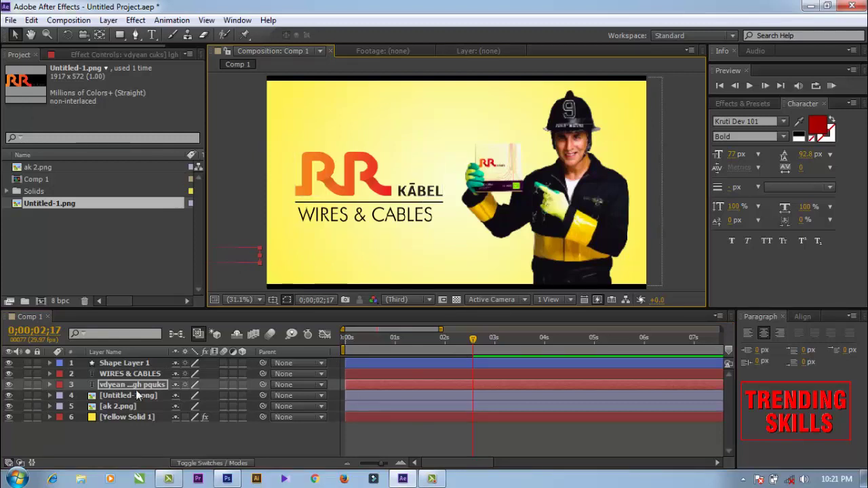
- Keyframe the tagline's Position off-screen at 2:17, 707.9 at 2:29, 543.9 at 3:13, 501.9 at 4:00
{"action": "key", "text": "alt+shift+p"}
{"action": "left_click", "coordinate": [82, 397]}
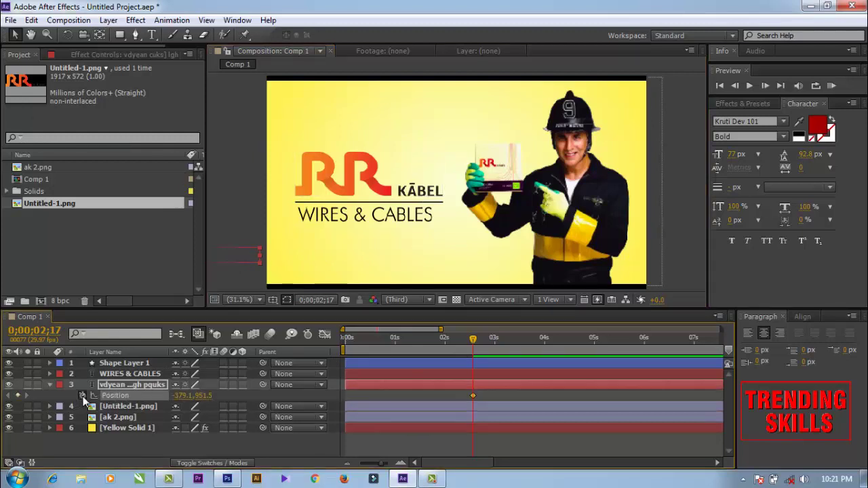
{"action": "left_click", "coordinate": [493, 341]}
{"action": "mouse_move", "coordinate": [182, 396]}
{"action": "left_mouse_down"}
{"action": "mouse_move", "coordinate": [256, 398]}
{"action": "mouse_move", "coordinate": [245, 401]}
{"action": "left_mouse_up"}
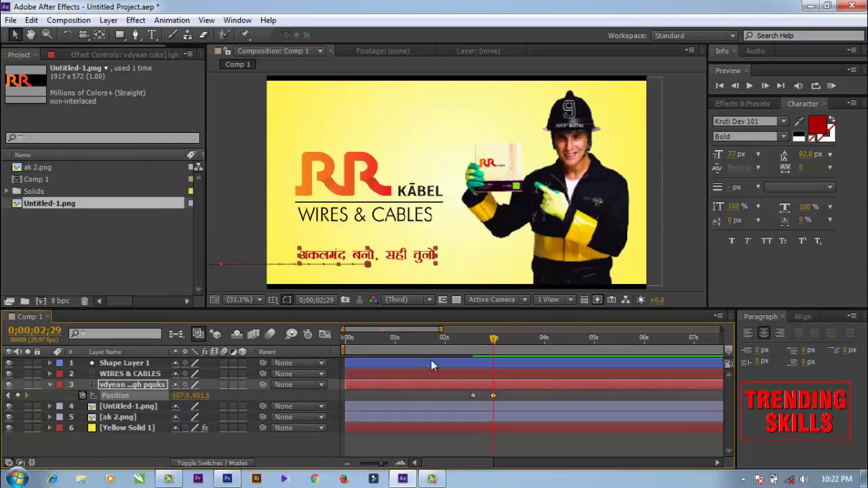
{"action": "left_click", "coordinate": [517, 339]}
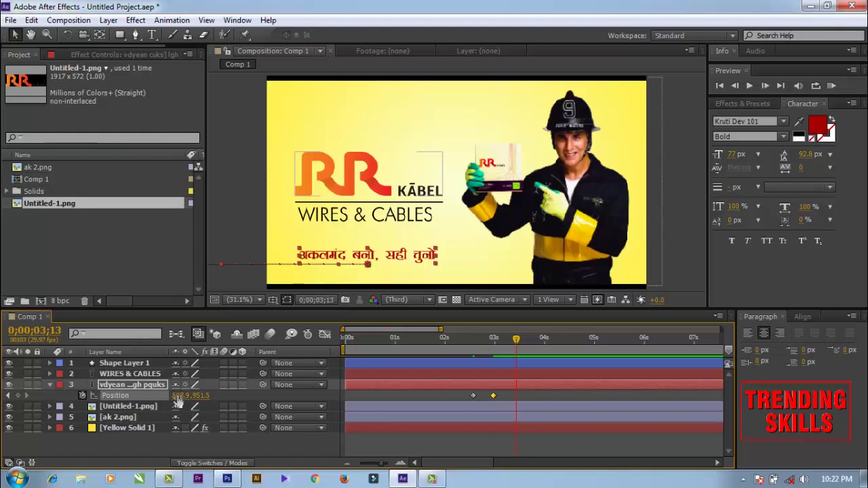
{"action": "left_click_drag", "start_coordinate": [182, 396], "coordinate": [166, 397]}
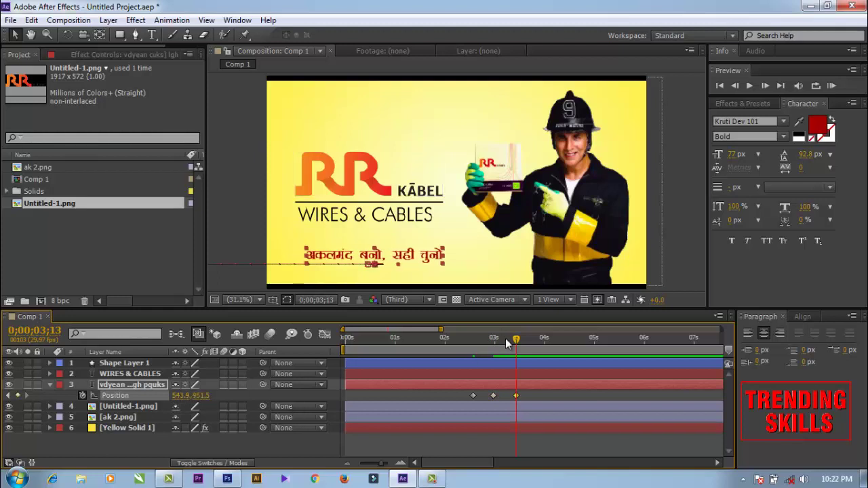
{"action": "left_click", "coordinate": [544, 344]}
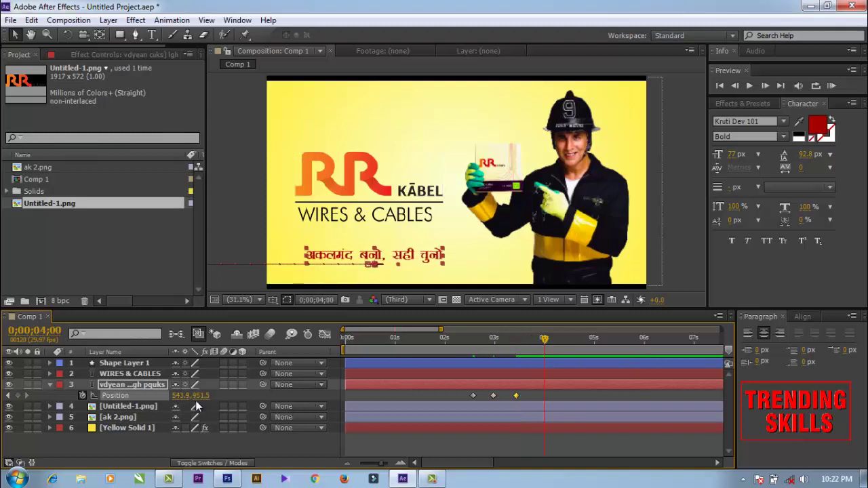
{"action": "left_click_drag", "start_coordinate": [175, 396], "coordinate": [161, 397]}
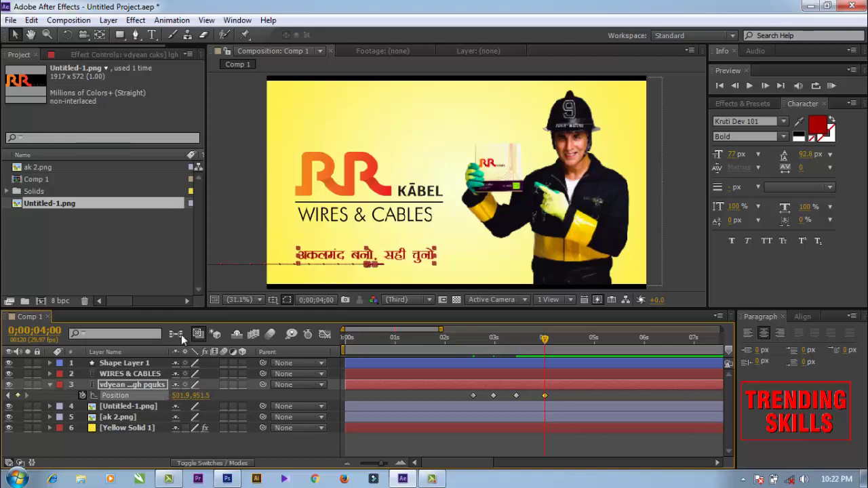
{"action": "left_click", "coordinate": [219, 260]}
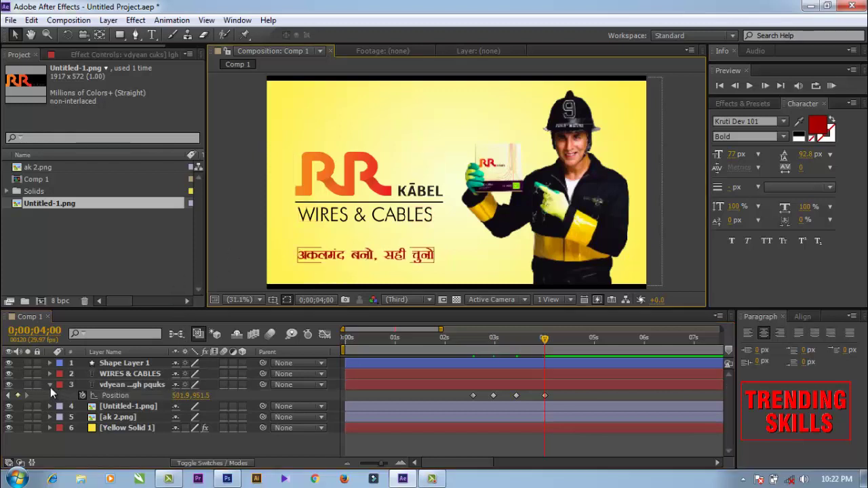
{"action": "left_click", "coordinate": [49, 384]}
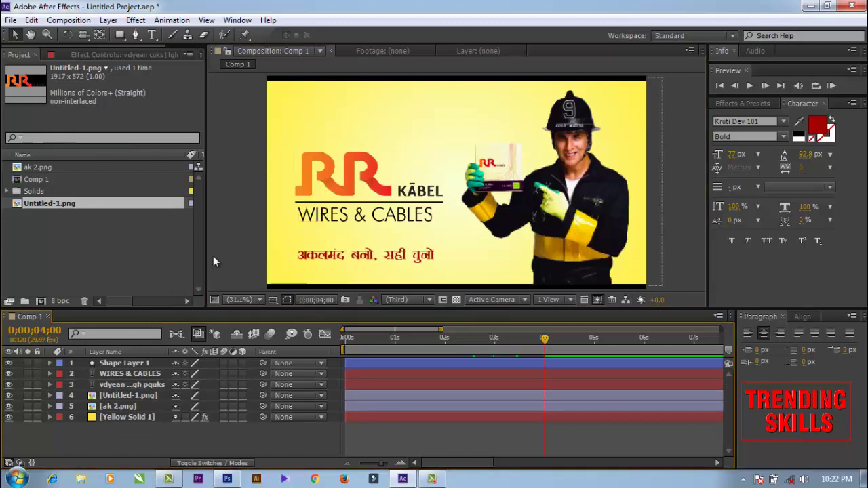
{"action": "left_click", "coordinate": [131, 365]}
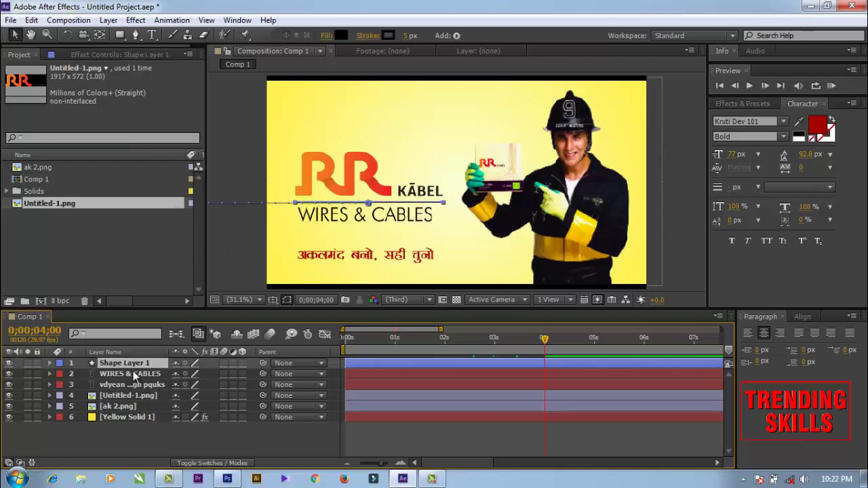
- Apply Easy Ease to both WIRES & CABLES Position keyframes and spike the speed graph near 5000 px/sec
{"action": "left_click", "coordinate": [136, 374]}
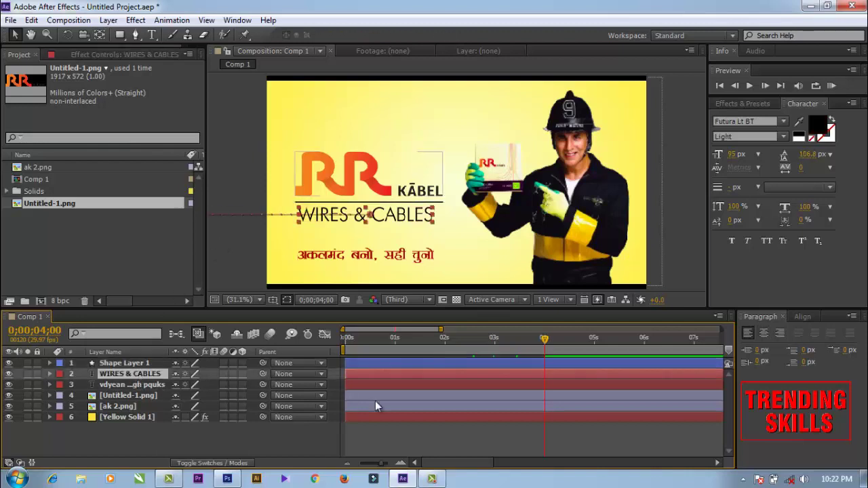
{"action": "key", "text": "p"}
{"action": "left_click_drag", "start_coordinate": [486, 384], "coordinate": [436, 395]}
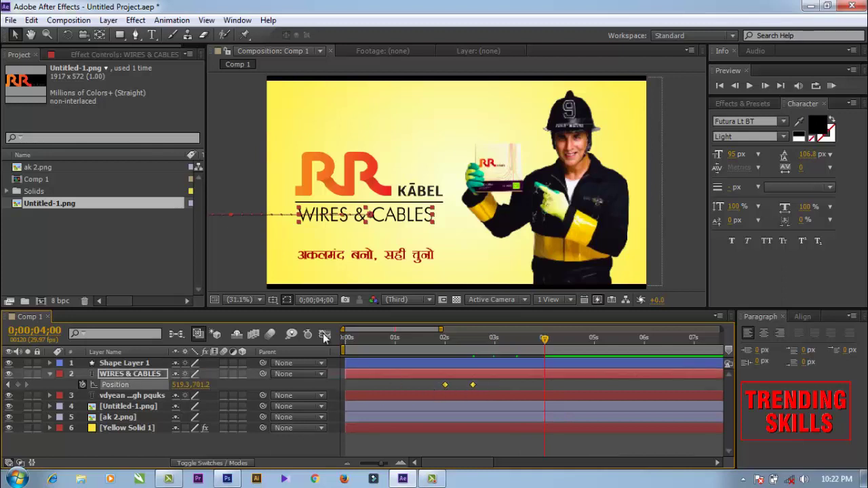
{"action": "right_click", "coordinate": [444, 384]}
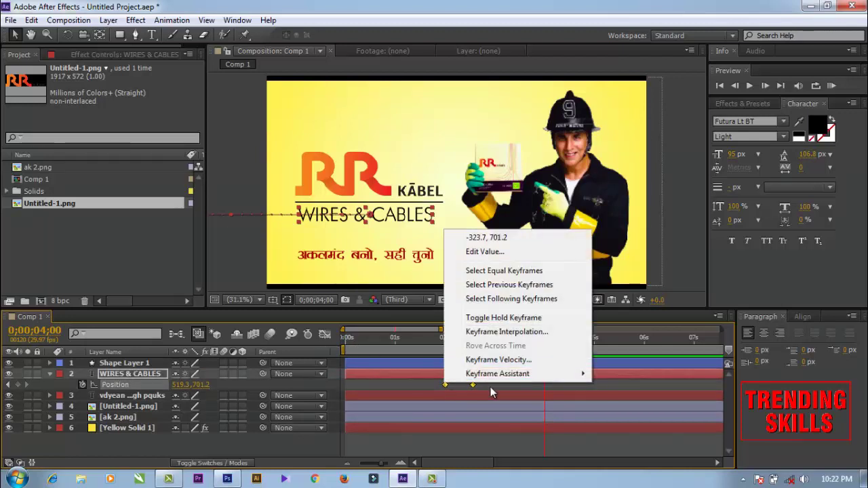
{"action": "mouse_move", "coordinate": [509, 374]}
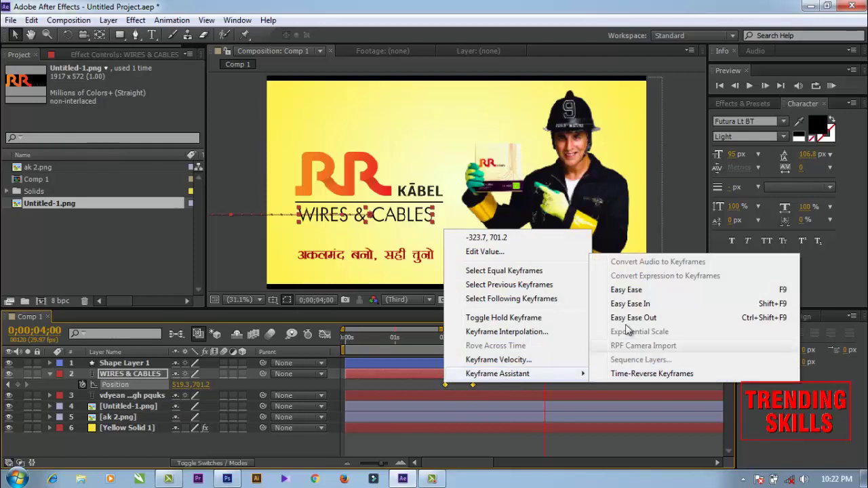
{"action": "left_click", "coordinate": [649, 291]}
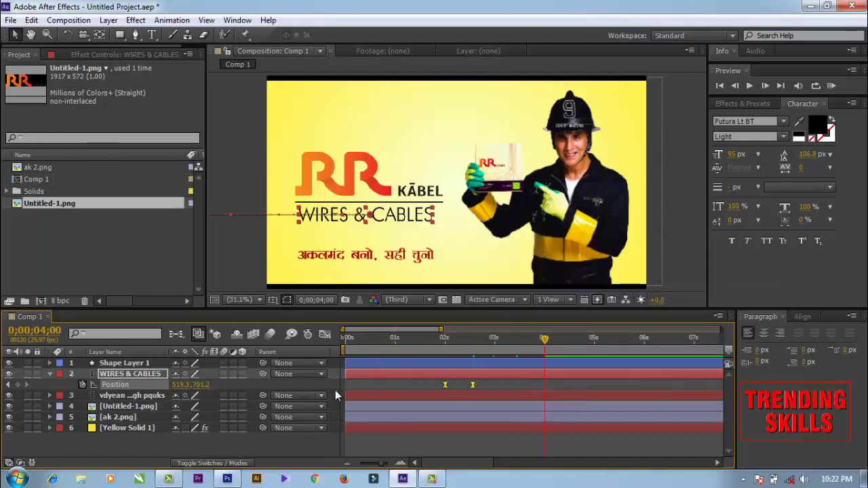
{"action": "left_click", "coordinate": [324, 335]}
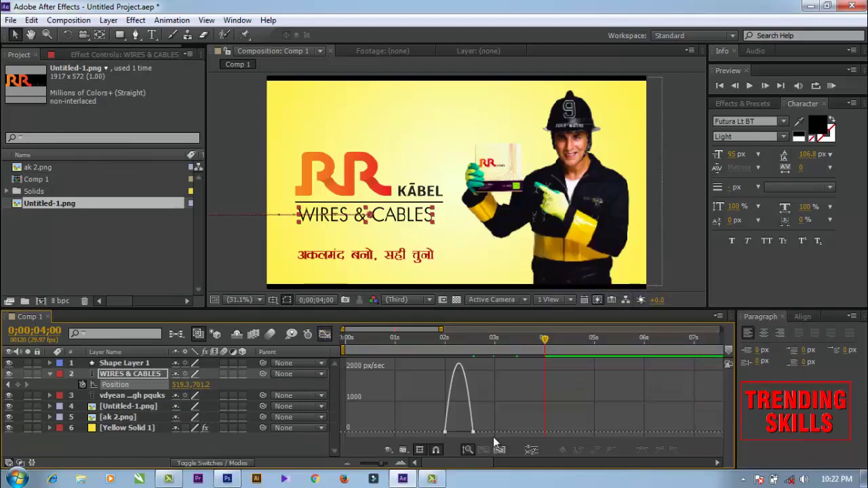
{"action": "left_click", "coordinate": [473, 433]}
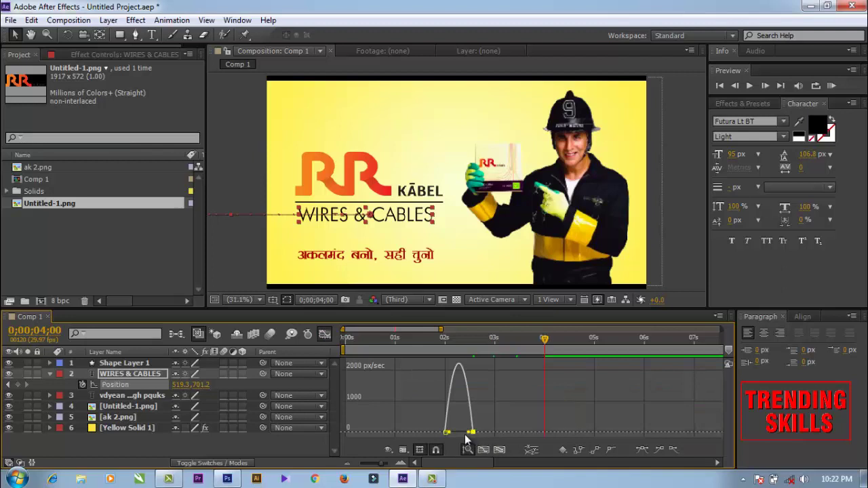
{"action": "left_click_drag", "start_coordinate": [465, 436], "coordinate": [458, 432]}
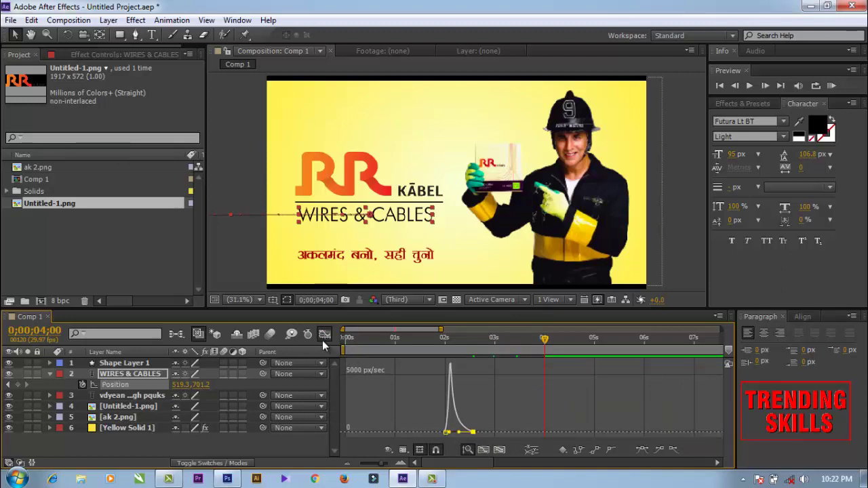
{"action": "left_click", "coordinate": [325, 335]}
- Reveal the Hindi tagline's Position keyframes and adjust a middle keyframe's timing
{"action": "left_click", "coordinate": [50, 374]}
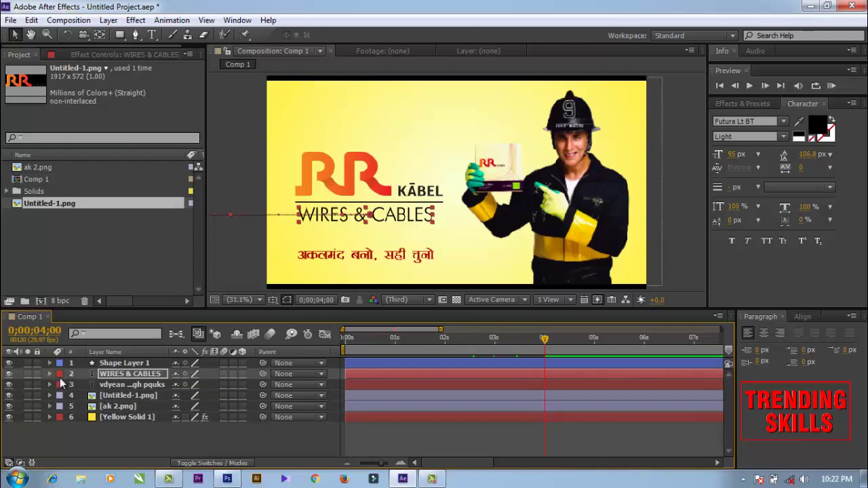
{"action": "left_click", "coordinate": [125, 388]}
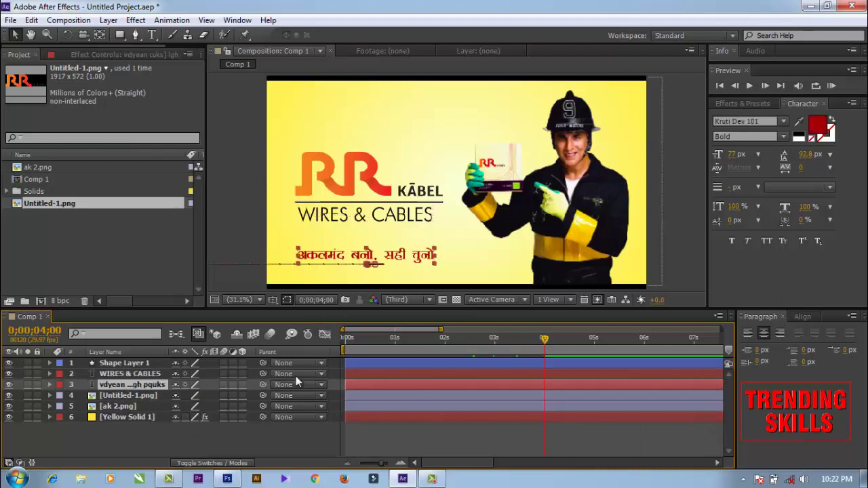
{"action": "key", "text": "p"}
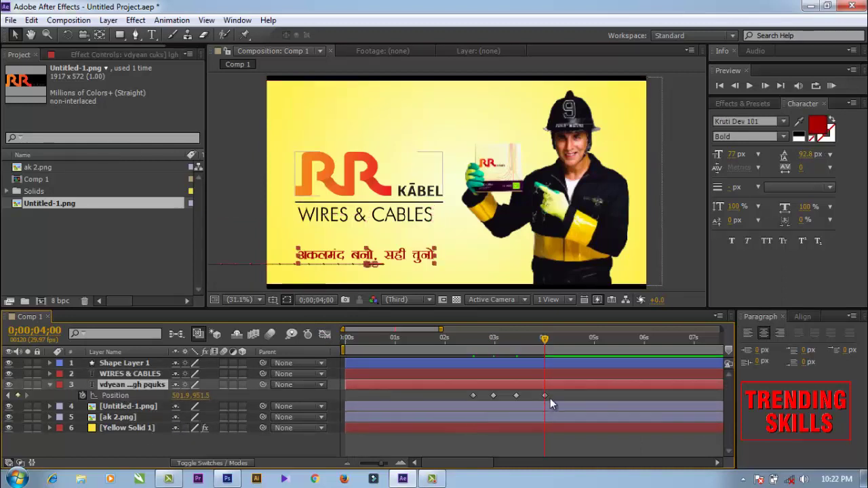
{"action": "left_click", "coordinate": [552, 393]}
{"action": "left_click", "coordinate": [517, 395]}
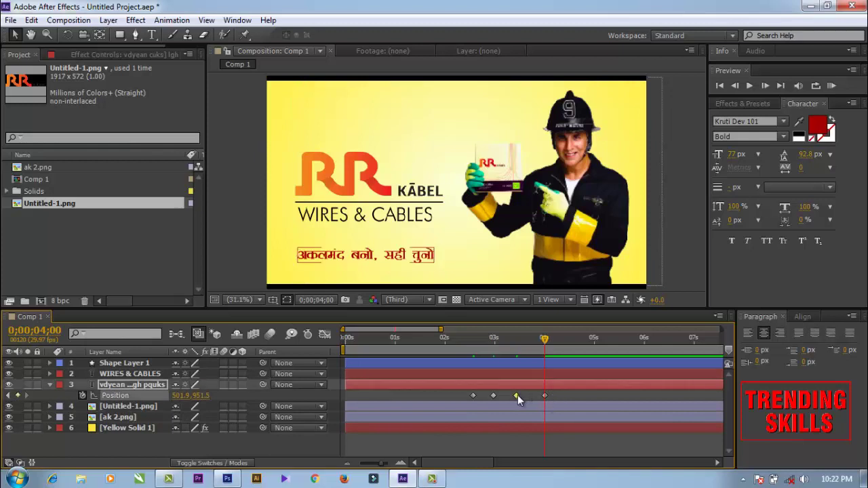
{"action": "left_click_drag", "start_coordinate": [518, 395], "coordinate": [523, 396]}
{"action": "left_click_drag", "start_coordinate": [521, 396], "coordinate": [459, 402]}
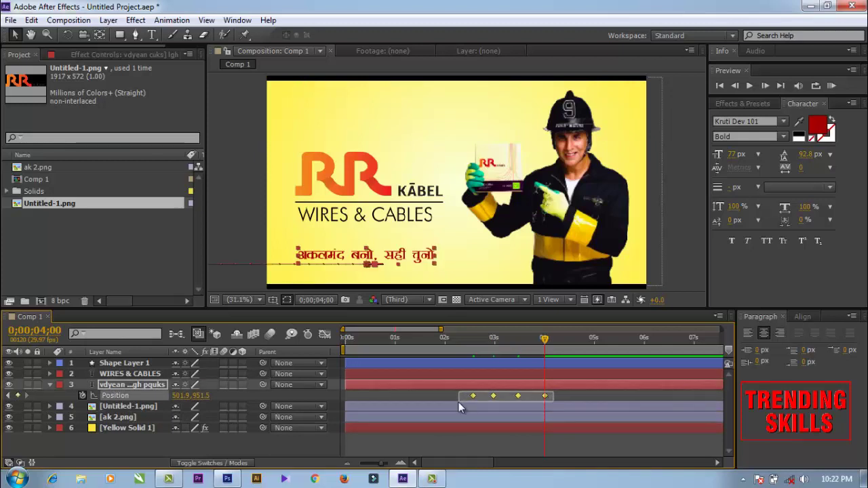
{"action": "right_click", "coordinate": [470, 399]}
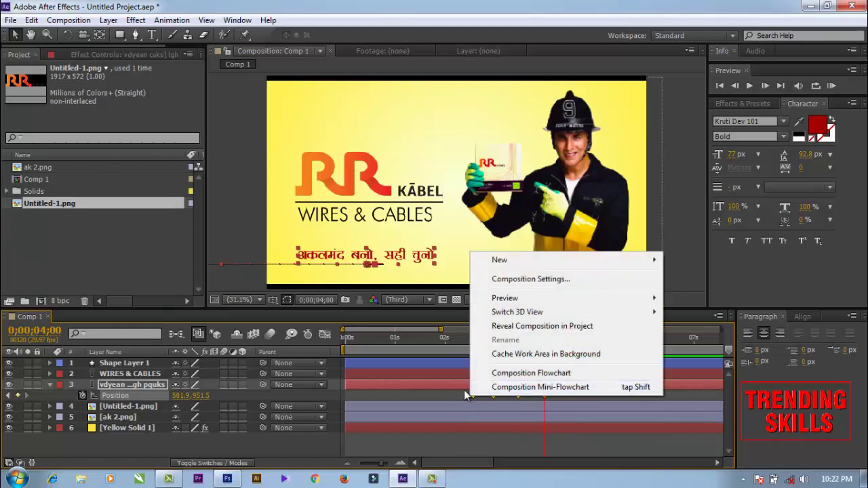
{"action": "left_click", "coordinate": [454, 393]}
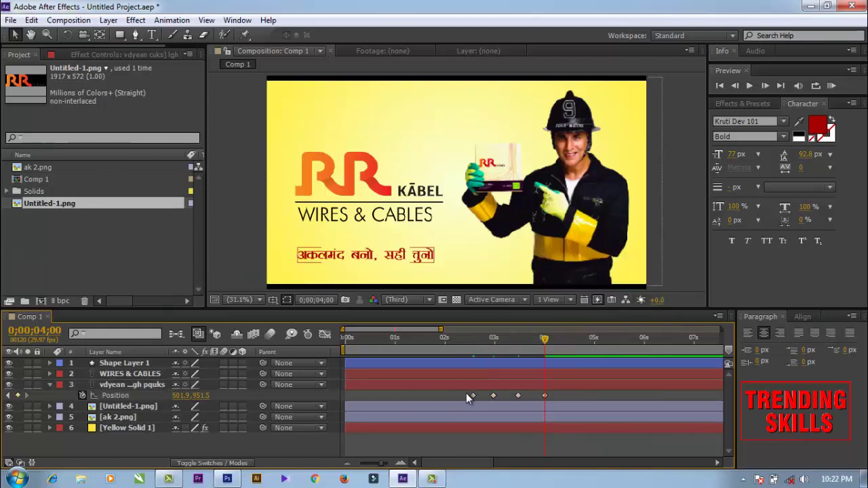
- Apply Easy Ease to the tagline's four Position keyframes and sharpen the speed peak toward 5000 px/sec
{"action": "right_click", "coordinate": [519, 396]}
{"action": "mouse_move", "coordinate": [572, 386]}
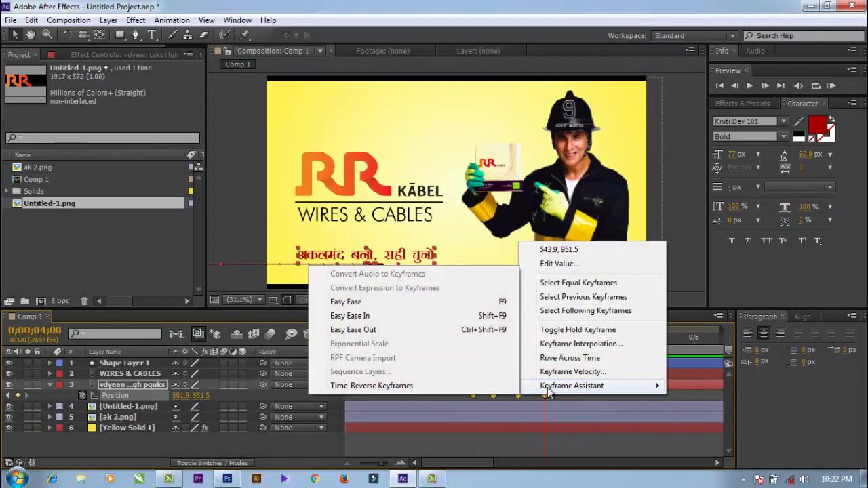
{"action": "left_click", "coordinate": [349, 302]}
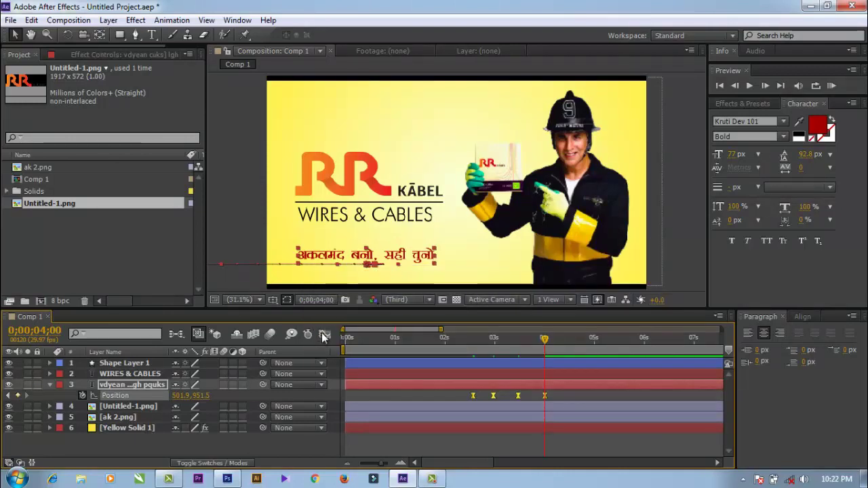
{"action": "left_click", "coordinate": [325, 334]}
{"action": "double_click", "coordinate": [491, 435]}
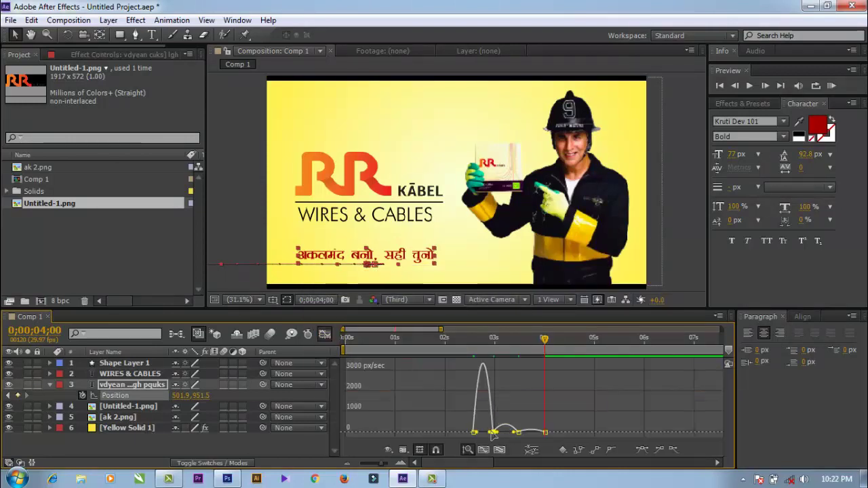
{"action": "left_click_drag", "start_coordinate": [491, 435], "coordinate": [486, 434]}
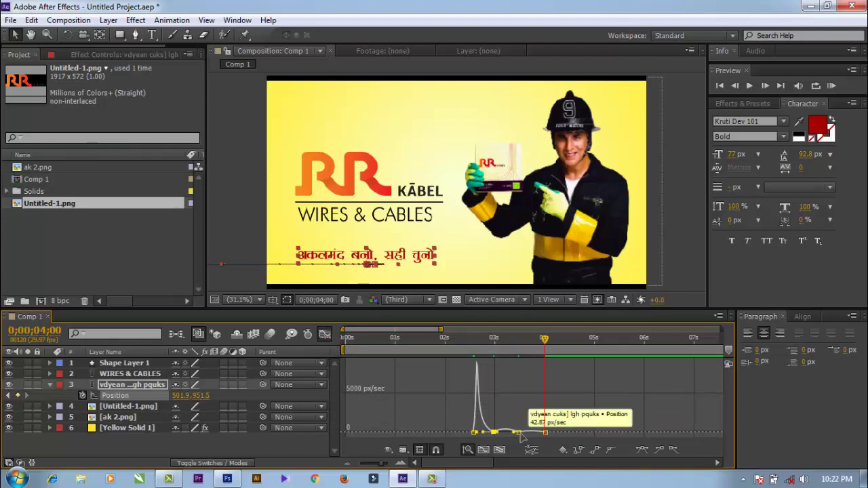
{"action": "left_click", "coordinate": [325, 335]}
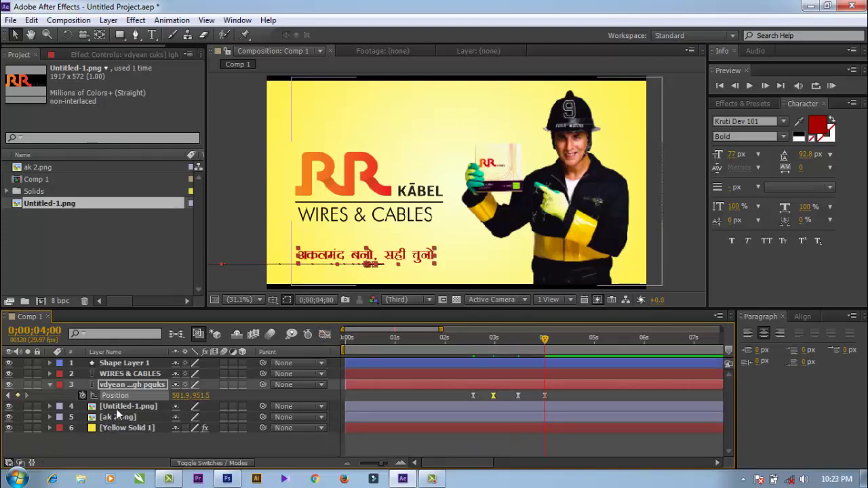
- Collapse the Hindi tagline layer's Position property
{"action": "left_click", "coordinate": [117, 407]}
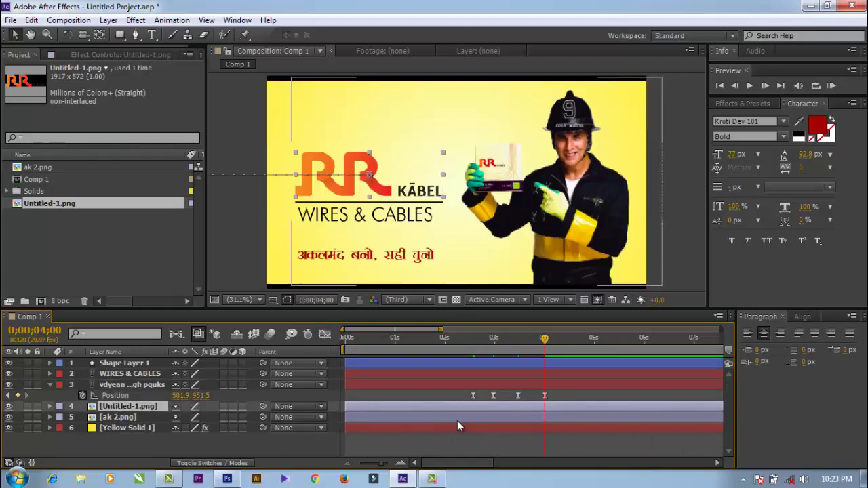
{"action": "left_click", "coordinate": [46, 386]}
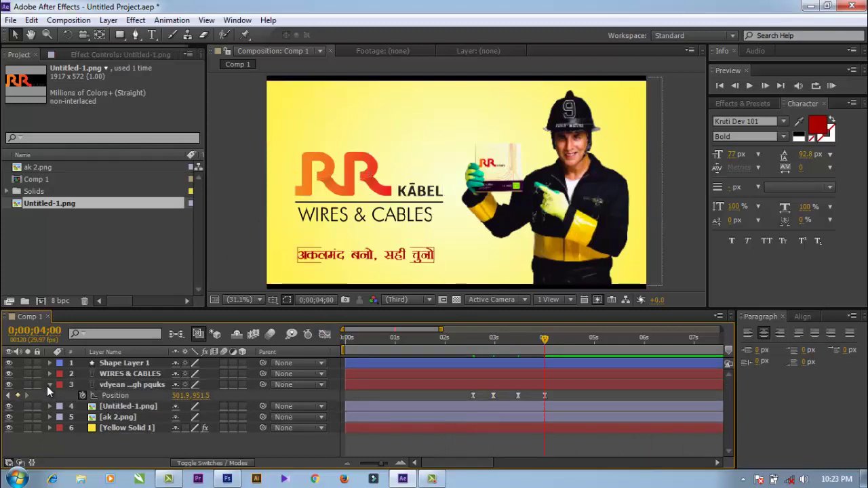
{"action": "left_click", "coordinate": [48, 386]}
- Check the RR logo, ak 2.png and tagline layers, then move the current-time indicator back toward the start
{"action": "left_click", "coordinate": [113, 396]}
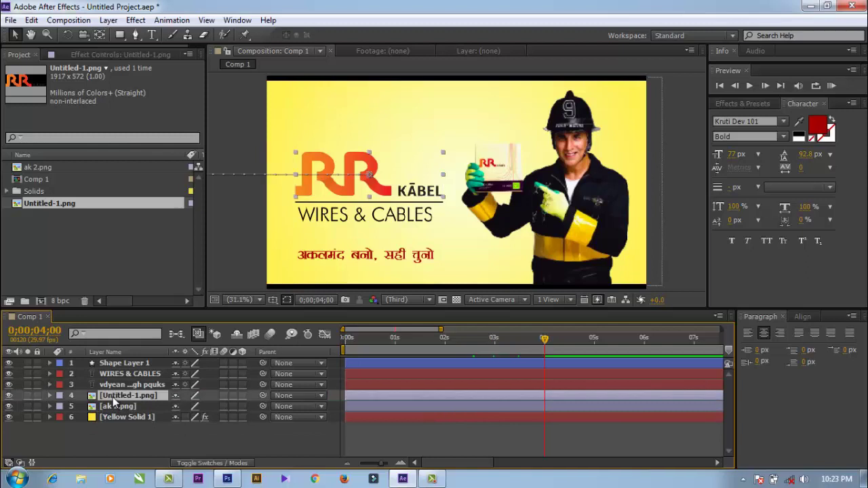
{"action": "left_click", "coordinate": [114, 405]}
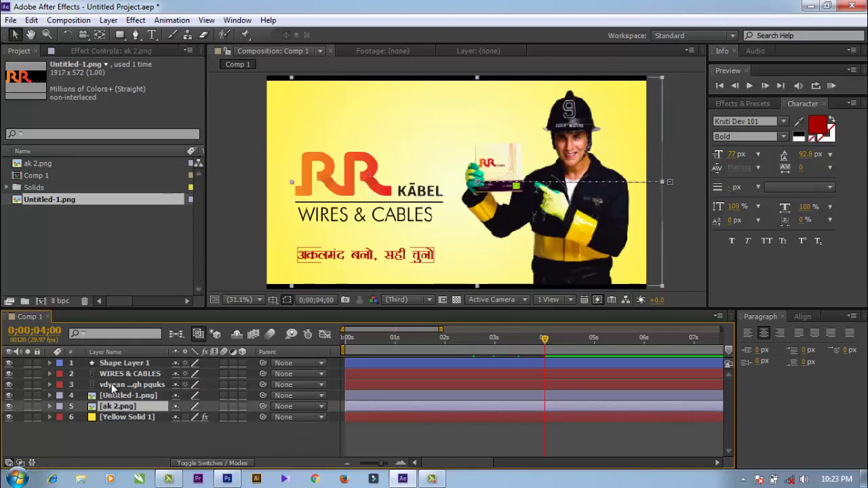
{"action": "left_click", "coordinate": [112, 385]}
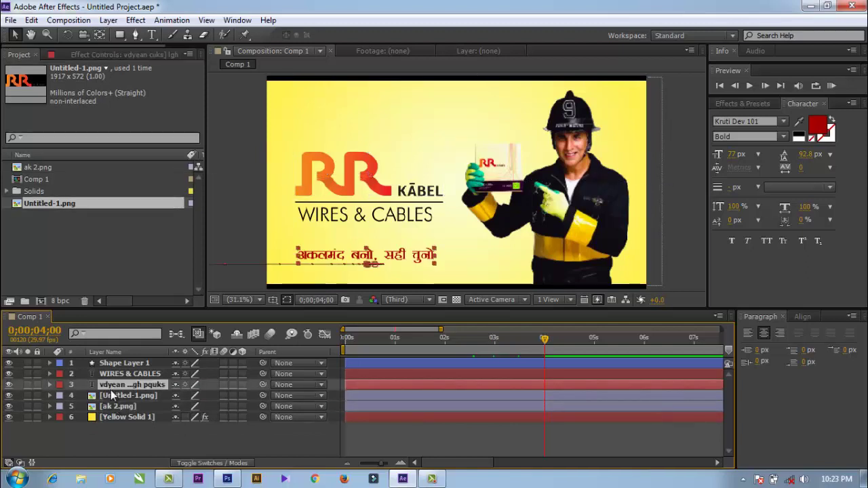
{"action": "left_click", "coordinate": [113, 395]}
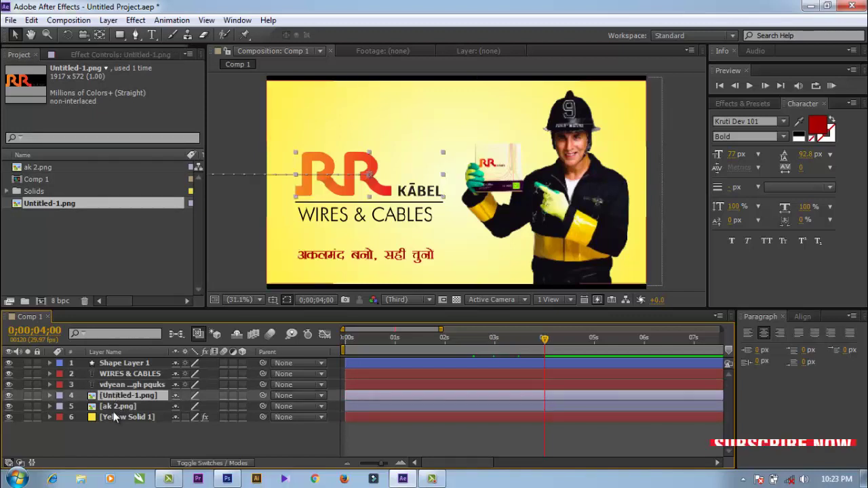
{"action": "left_click", "coordinate": [117, 406]}
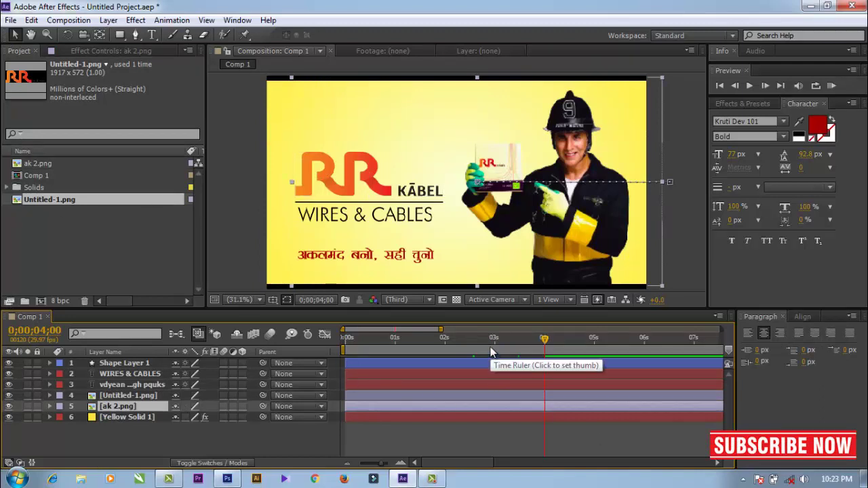
{"action": "mouse_move", "coordinate": [493, 341]}
{"action": "left_mouse_down"}
{"action": "mouse_move", "coordinate": [537, 342]}
{"action": "mouse_move", "coordinate": [345, 338]}
{"action": "left_mouse_up"}
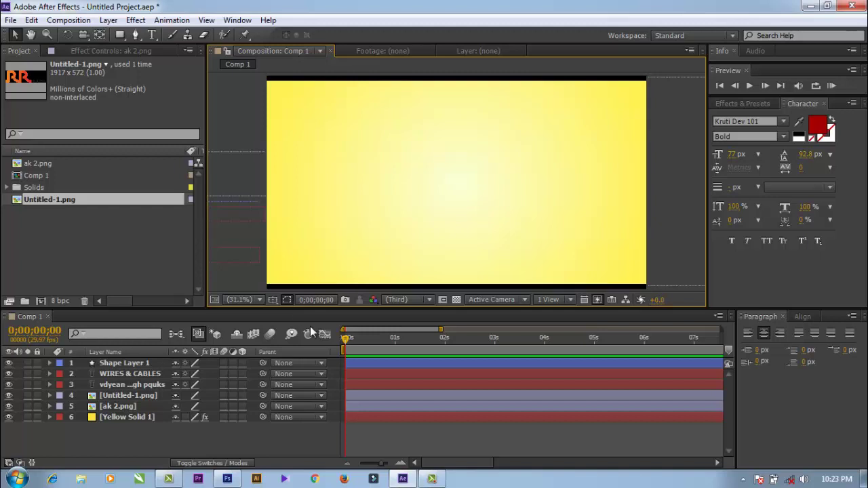
- Preview the animation to check the eased slide-ins, then stop playback
{"action": "left_click", "coordinate": [245, 277]}
{"action": "key", "text": "space"}
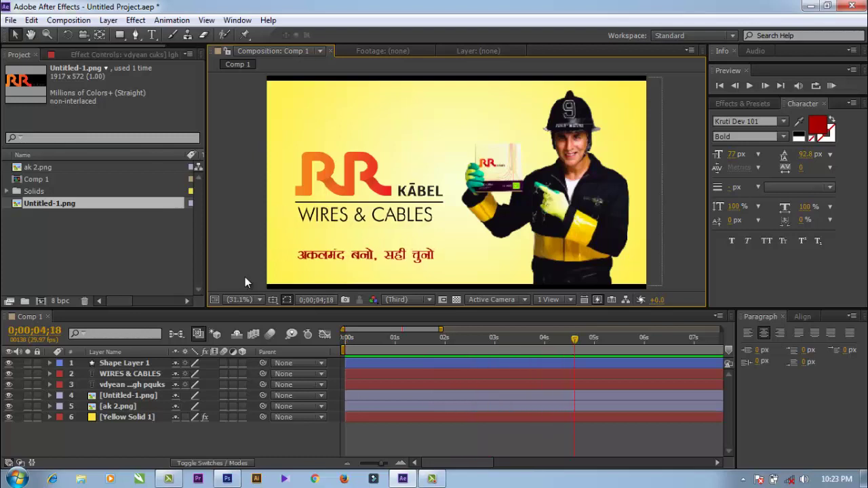
{"action": "left_click", "coordinate": [481, 411]}
{"action": "key", "text": "space"}
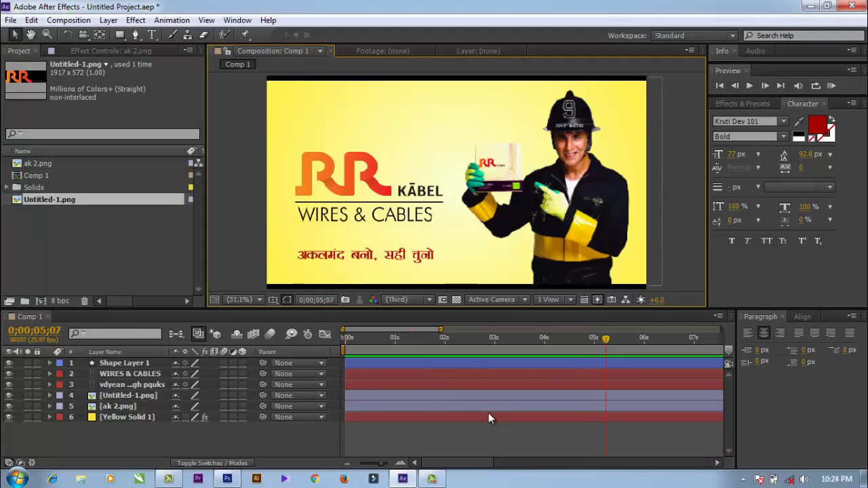
- Go to 0;00;05;00 and select all six layers, from Shape Layer 1 to the yellow solid
{"action": "key", "text": "Page_Up"}
{"action": "key", "text": "Page_Up"}
{"action": "key", "text": "Page_Up"}
{"action": "key", "text": "Page_Up"}
{"action": "key", "text": "Page_Up"}
{"action": "key", "text": "Page_Up"}
{"action": "key", "text": "Page_Up"}
{"action": "left_click", "coordinate": [140, 362]}
{"action": "left_click", "coordinate": [138, 418], "text": "shift"}
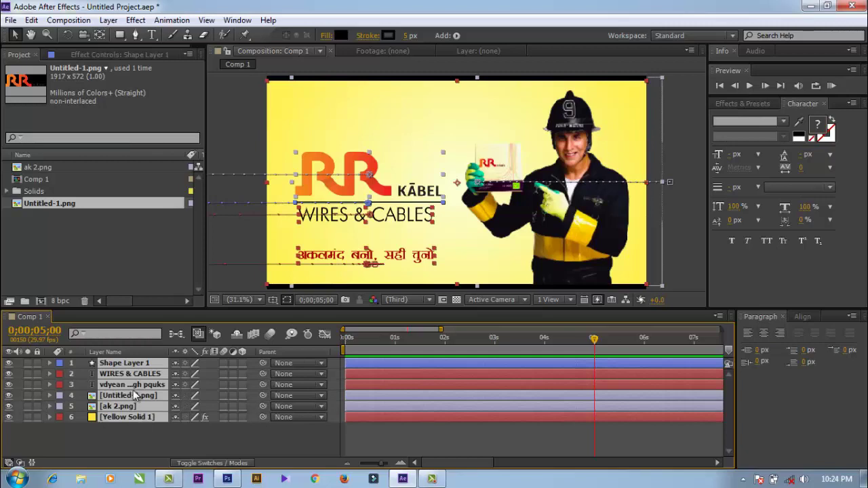
- Pre-compose all six layers into a new composition named 'RR Kabel Advertisement', moving all attributes
{"action": "right_click", "coordinate": [135, 396]}
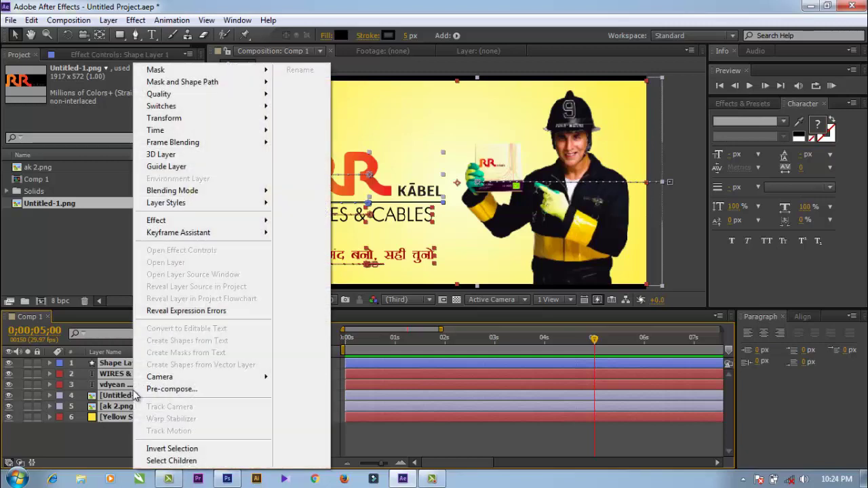
{"action": "left_click", "coordinate": [170, 390]}
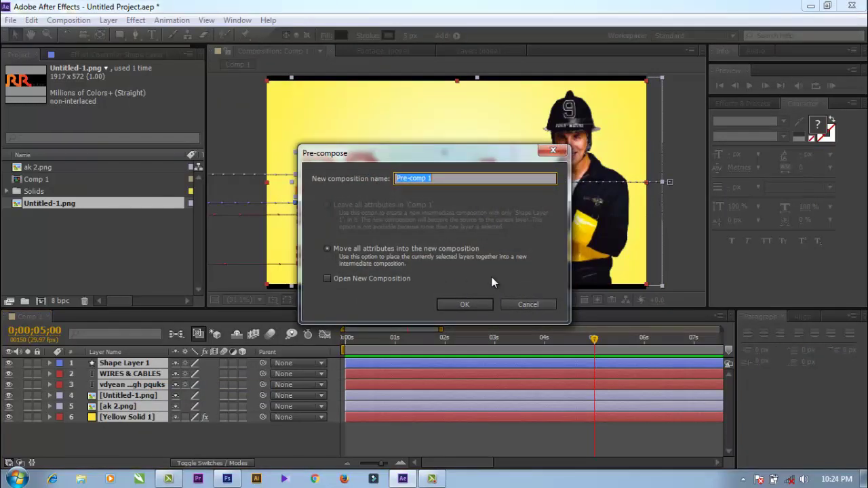
{"action": "type", "text": "RR K"}
{"action": "type", "text": "abel A"}
{"action": "type", "text": "dverti"}
{"action": "type", "text": "sement"}
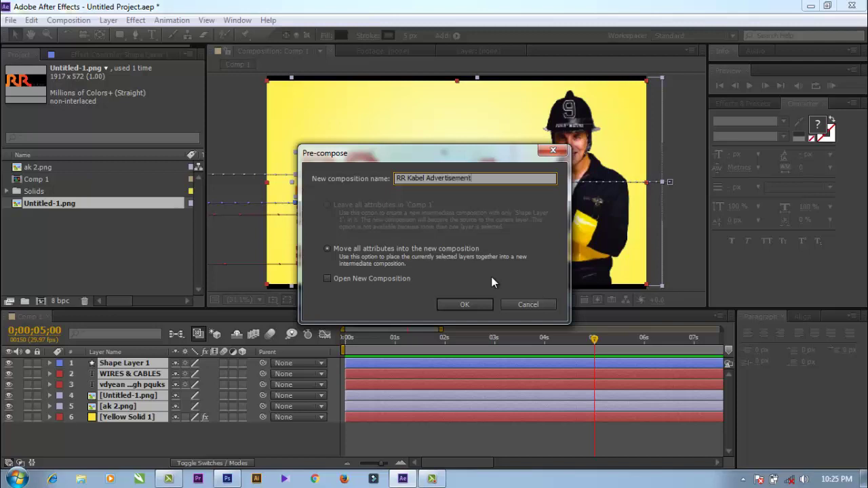
{"action": "left_click", "coordinate": [470, 304]}
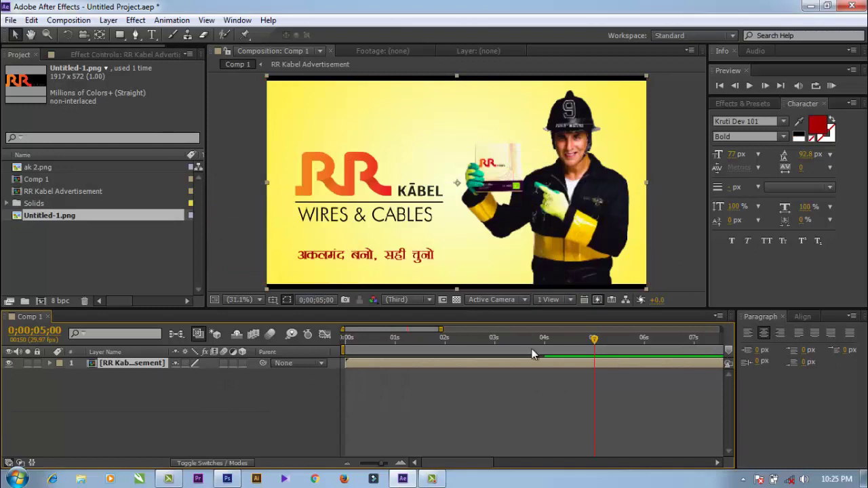
- End the work area at 5 seconds, trim the comp to it, and play from the first frame
{"action": "left_click_drag", "start_coordinate": [379, 465], "coordinate": [358, 472]}
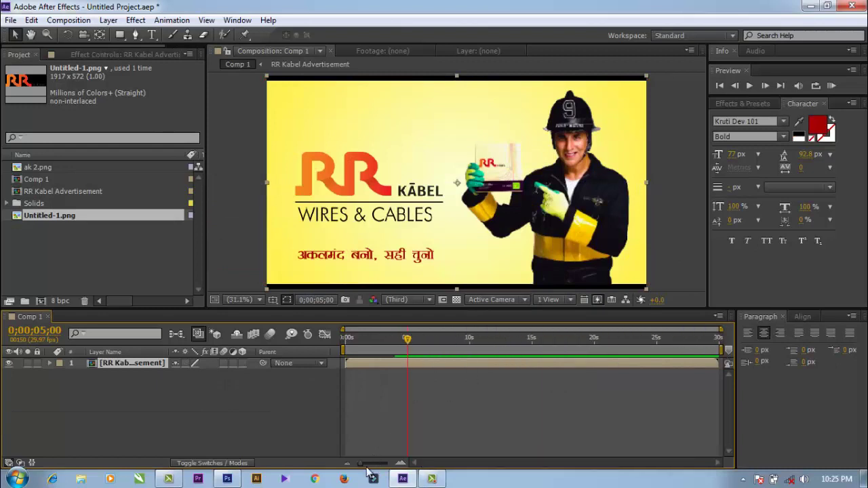
{"action": "left_click_drag", "start_coordinate": [720, 350], "coordinate": [407, 346]}
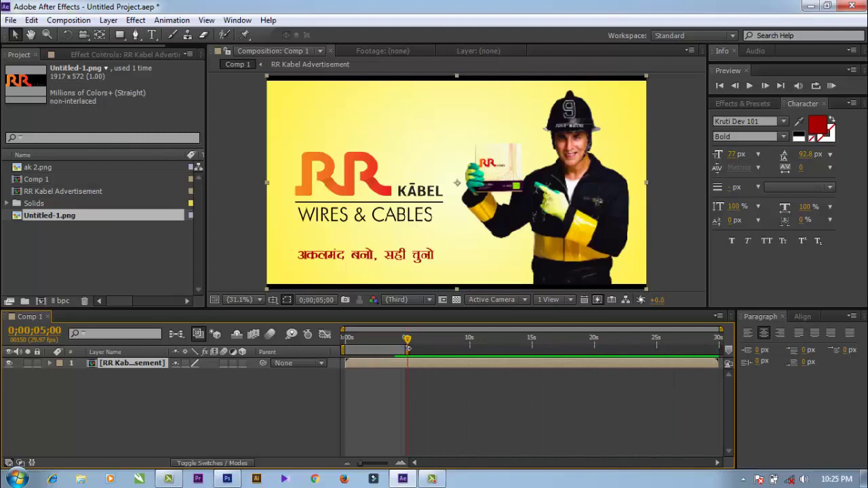
{"action": "right_click", "coordinate": [405, 349]}
{"action": "left_click", "coordinate": [468, 386]}
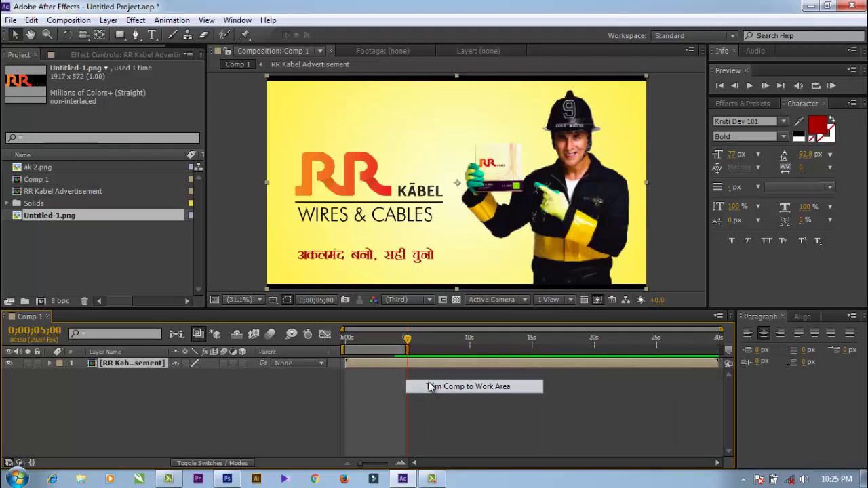
{"action": "left_click_drag", "start_coordinate": [411, 339], "coordinate": [343, 339]}
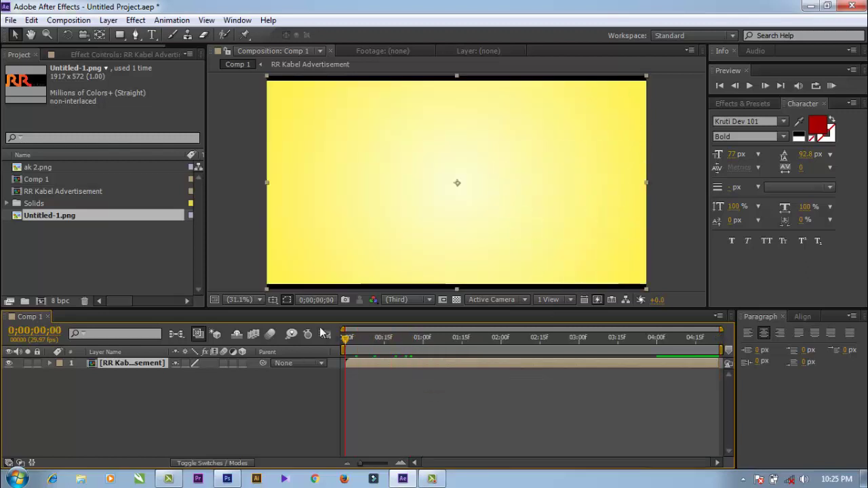
{"action": "key", "text": "space"}
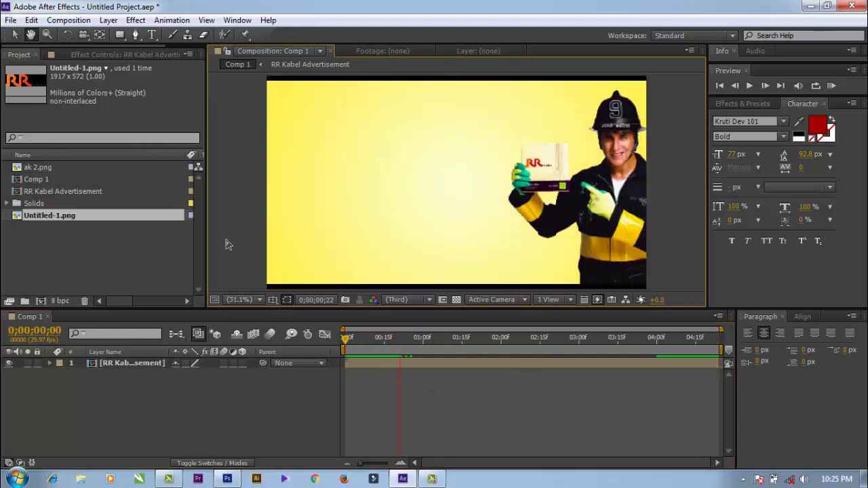